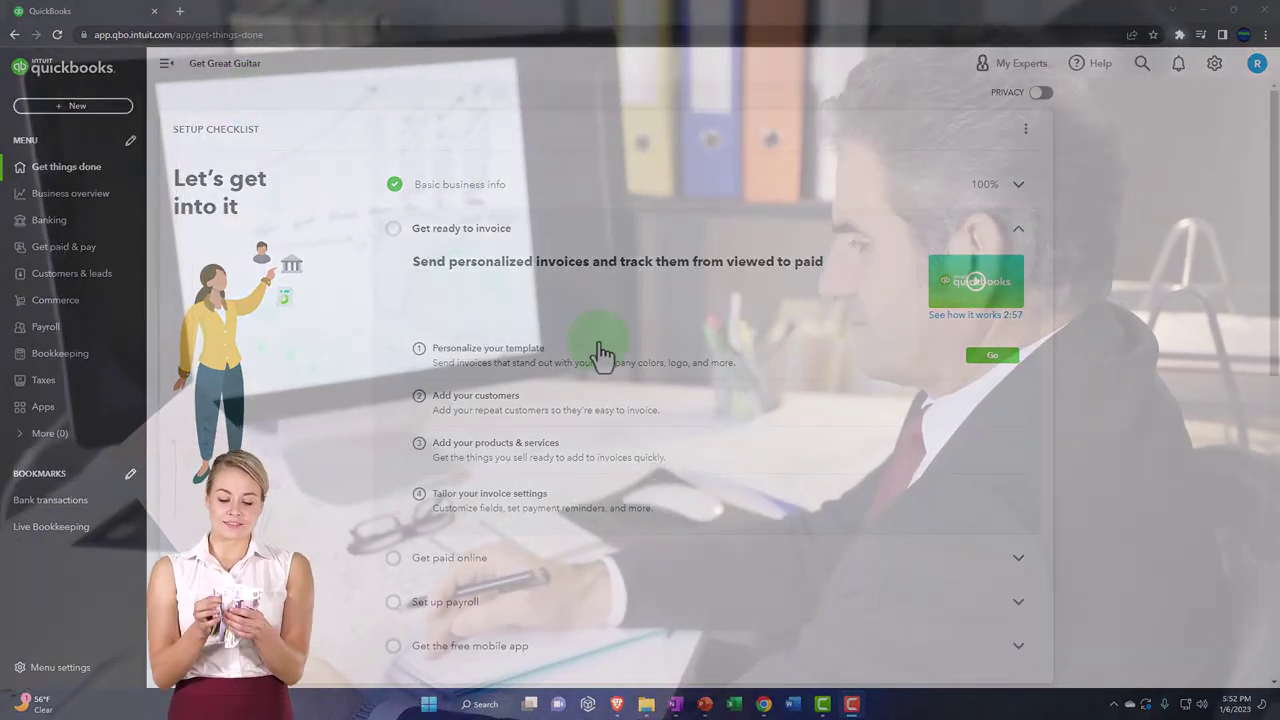
Open a new incognito window and search the web for "quickbooks online test drive"
left_click(760, 606)
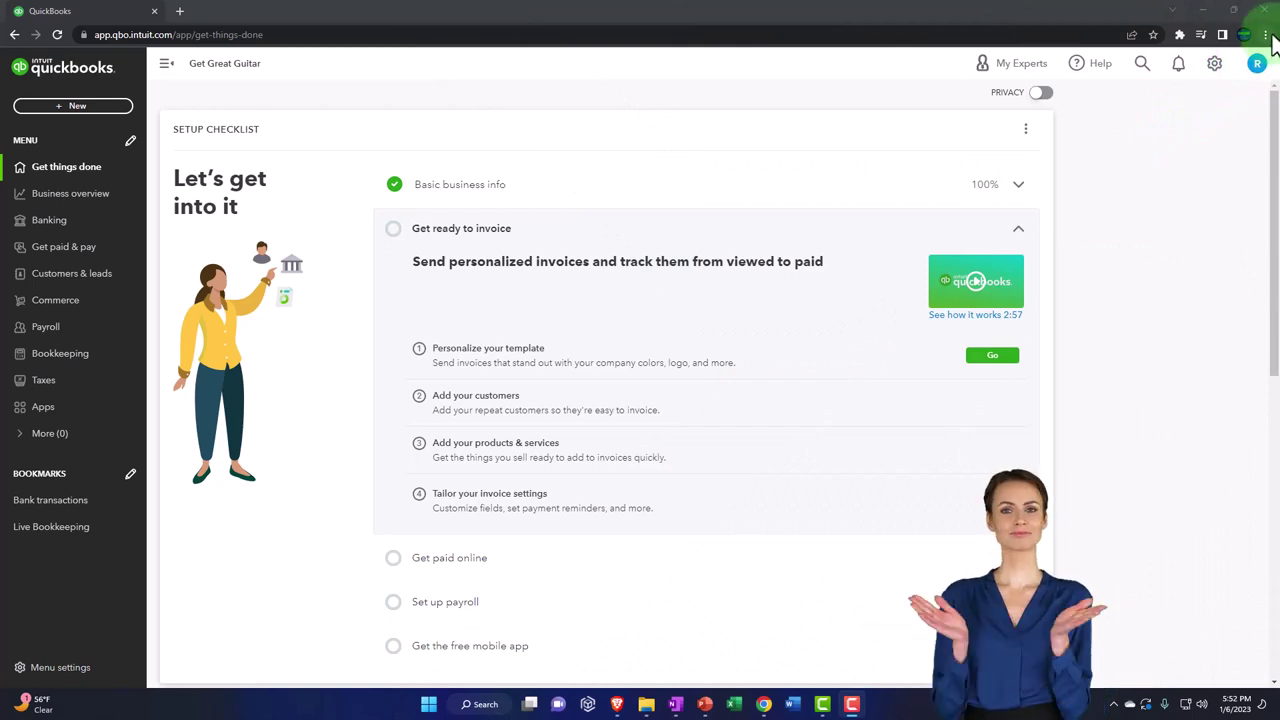
left_click(1265, 35)
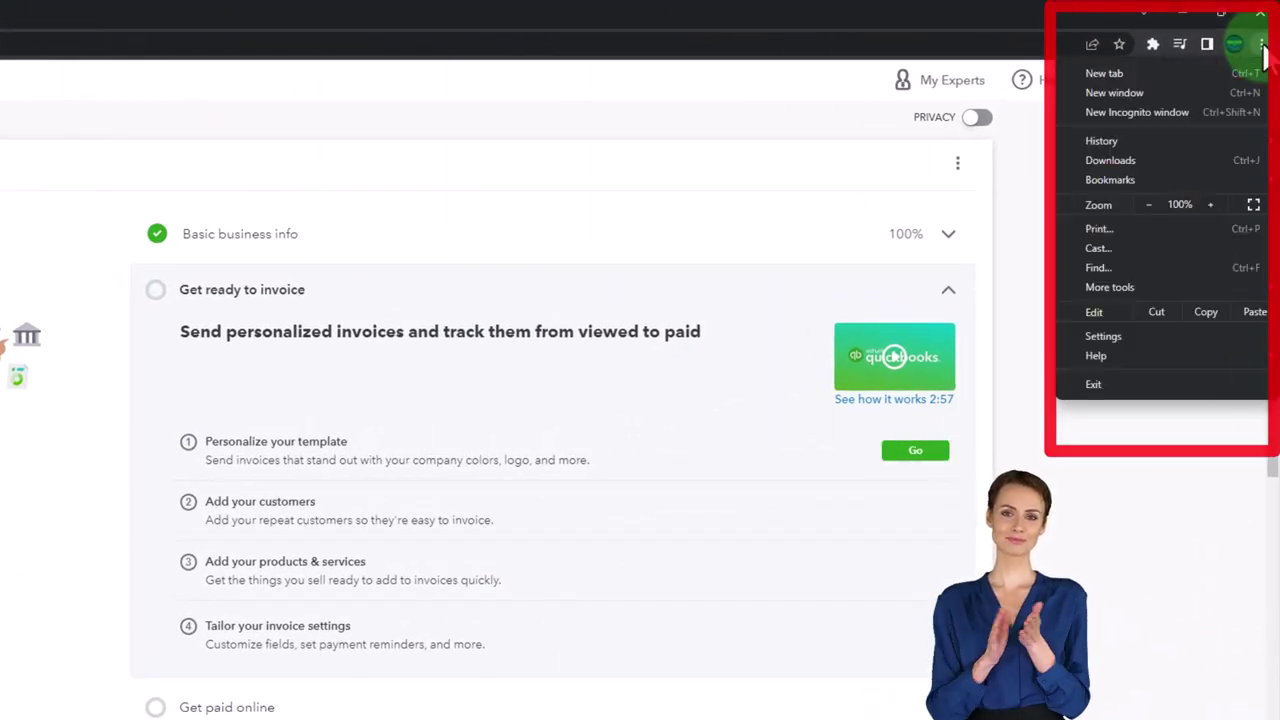
left_click(1205, 111)
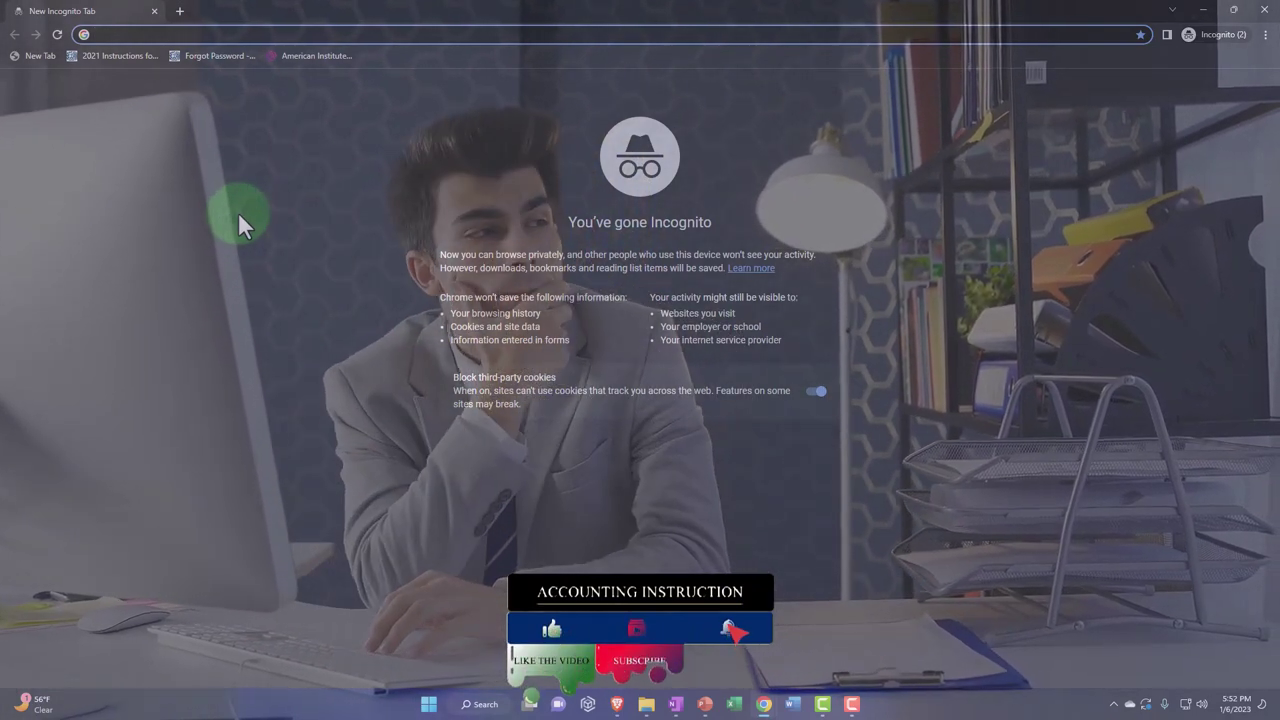
type("quickbooks online test drive")
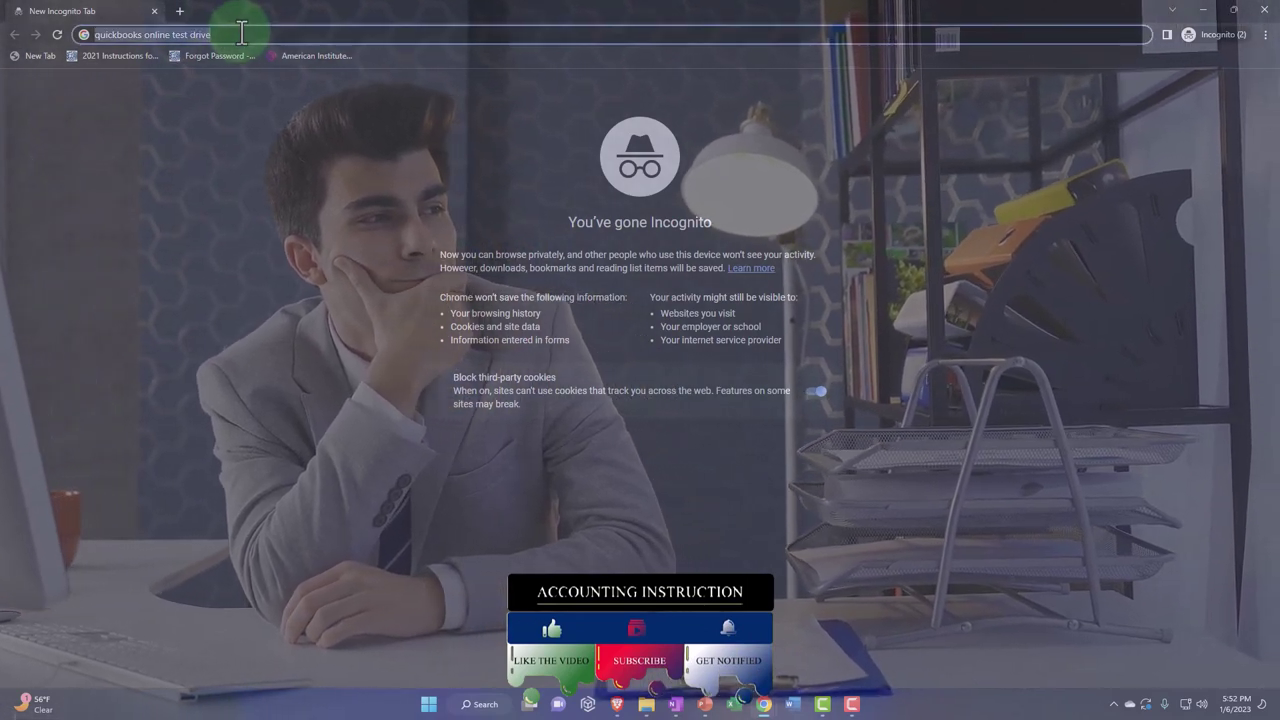
key("Return")
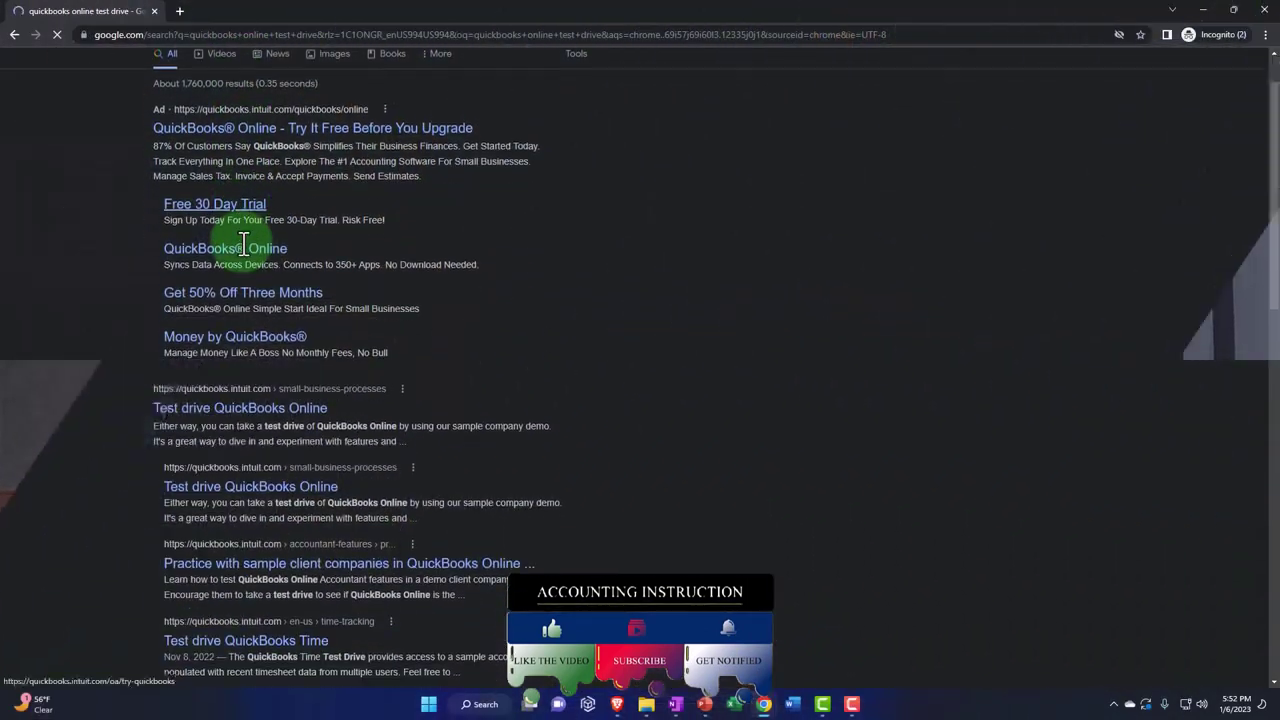
Launch the United States test drive from the "Test drive QuickBooks Online" support article and pass the security verification
scroll(243, 249, "down", 3)
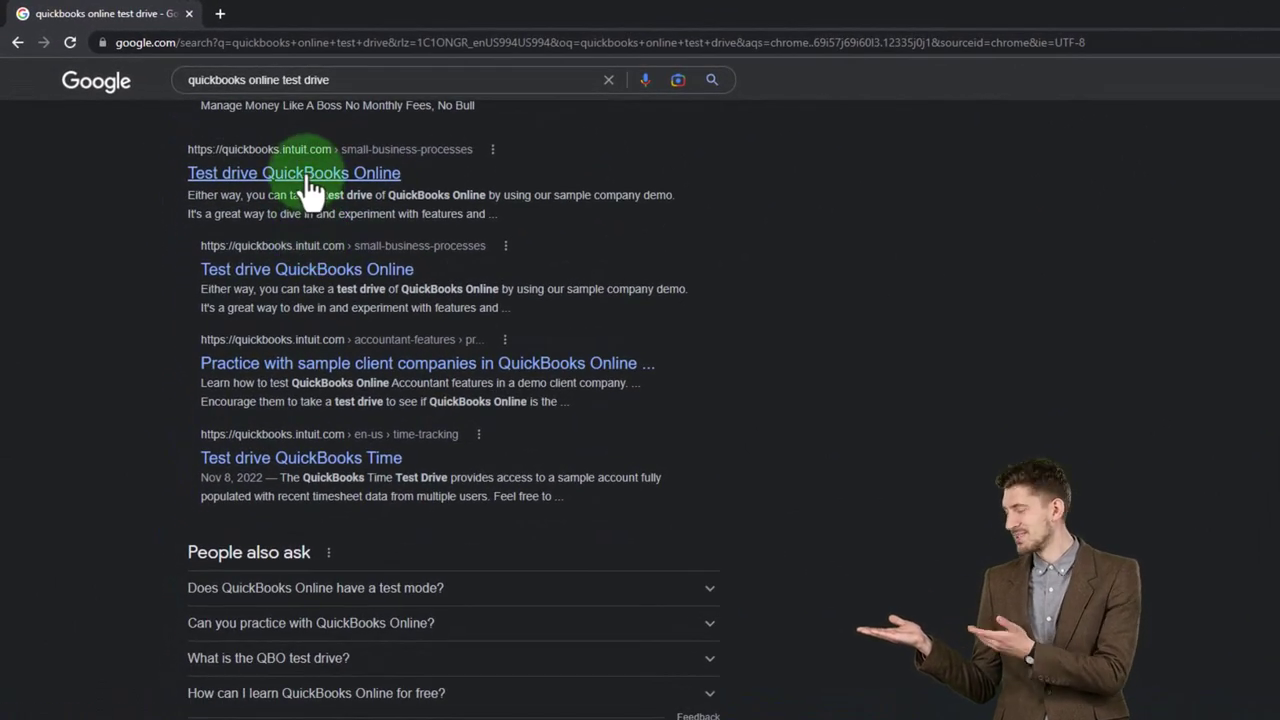
left_click(309, 182)
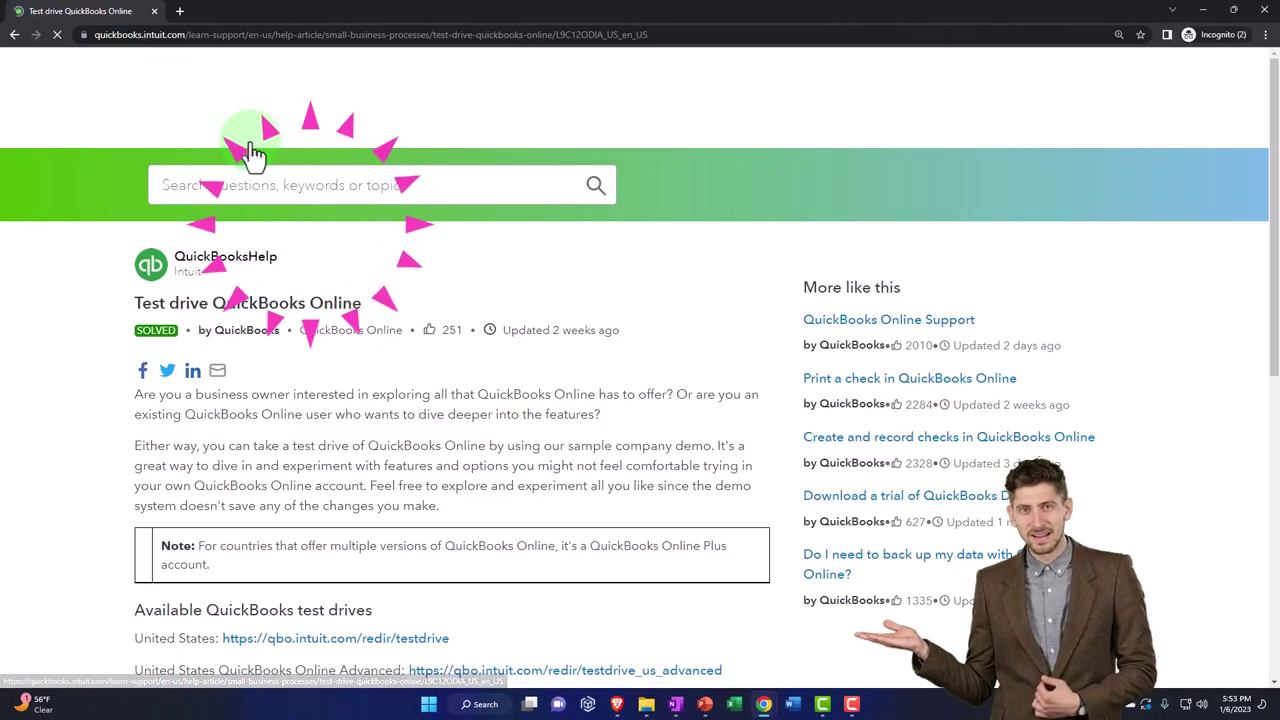
scroll(184, 425, "down", 3)
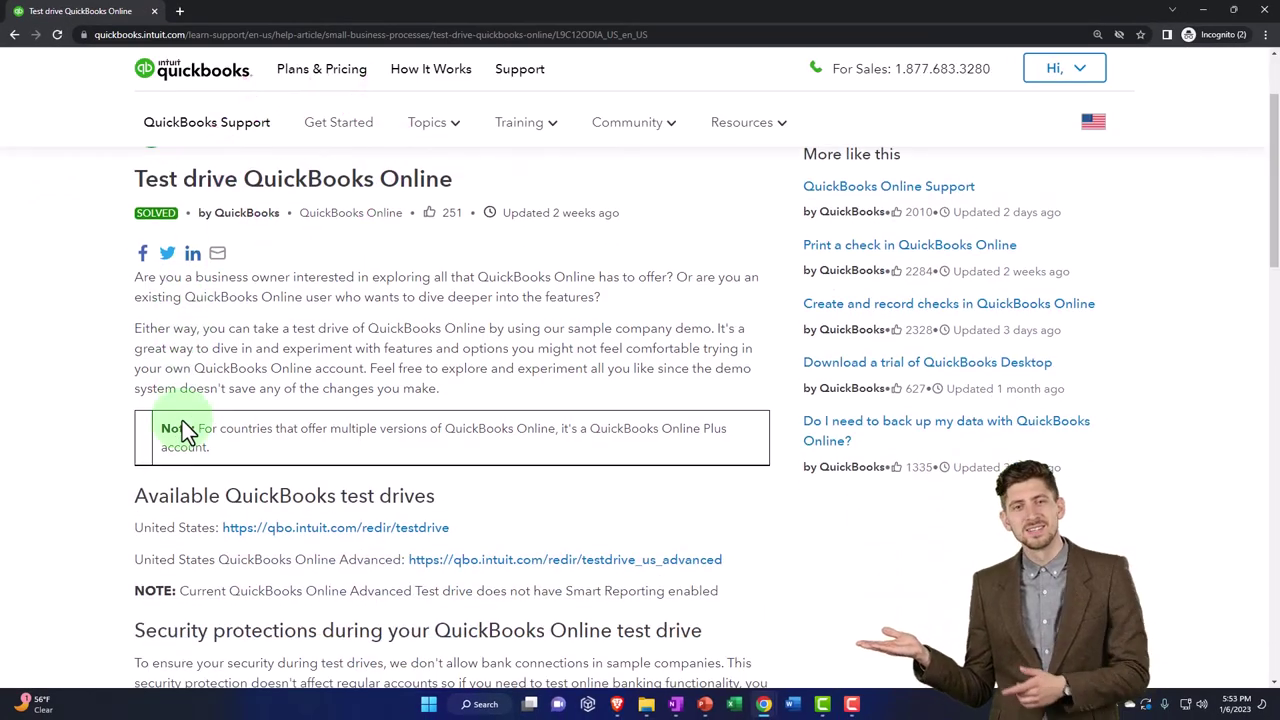
left_click(224, 404)
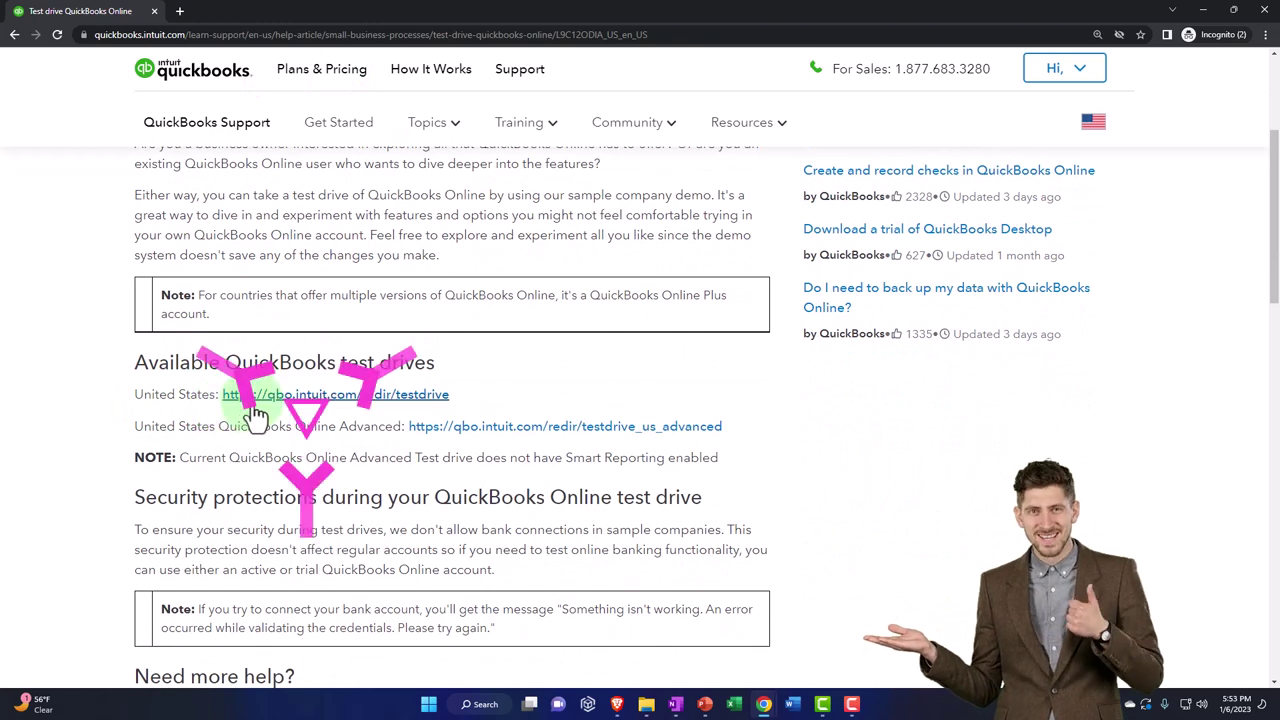
left_click(255, 405)
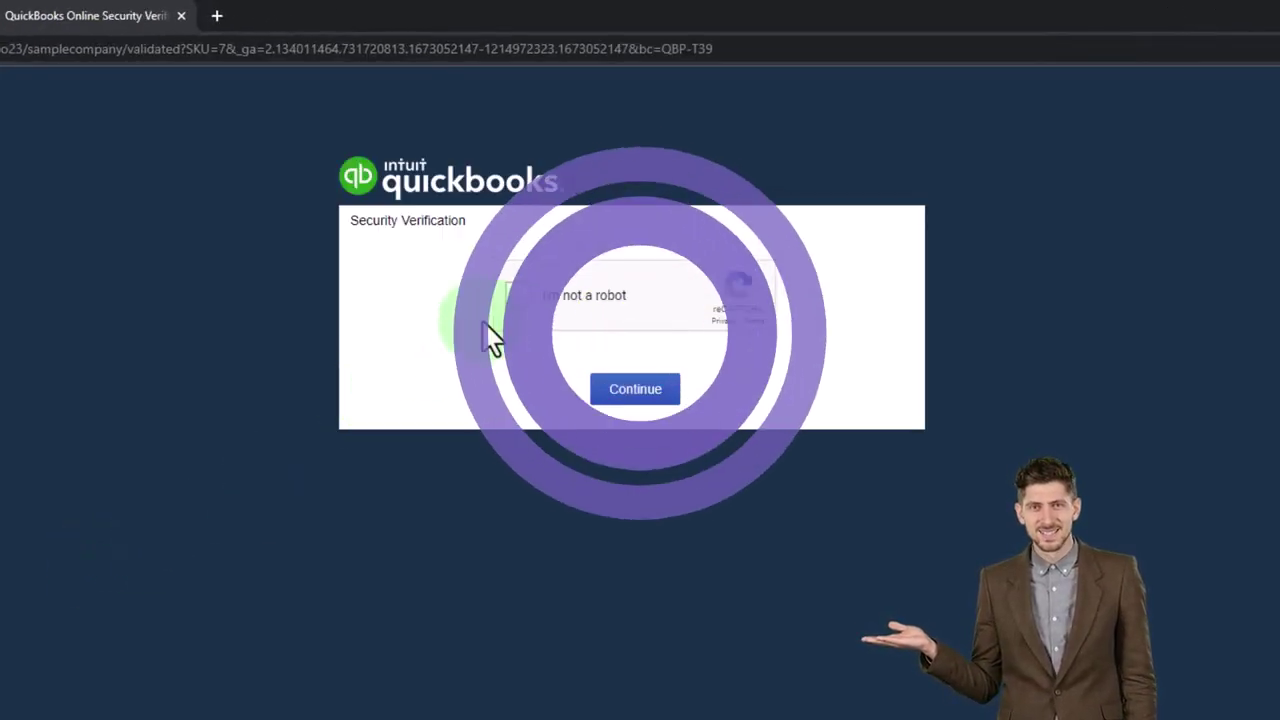
left_click(513, 297)
left_click(615, 392)
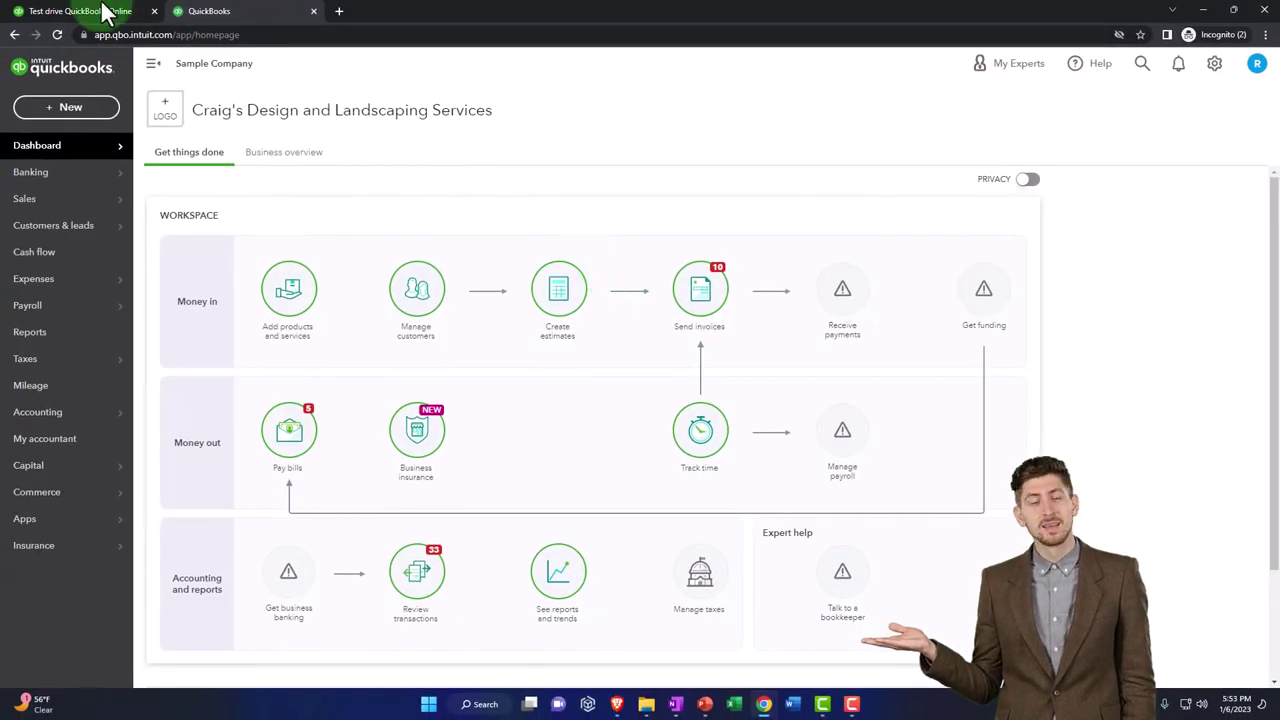
Close the support article tab and restore the sample company window to a smaller size over the main company file
left_click(95, 12)
left_click(154, 11)
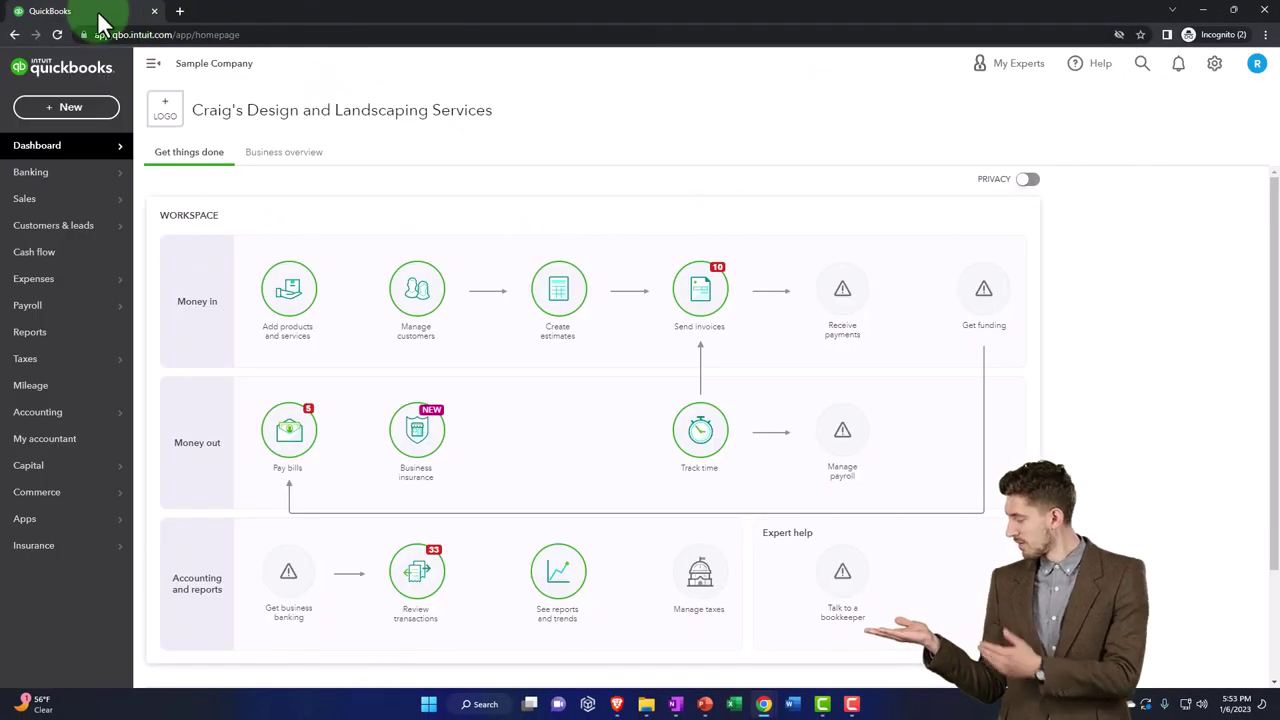
left_click_drag(98, 13, 473, 93)
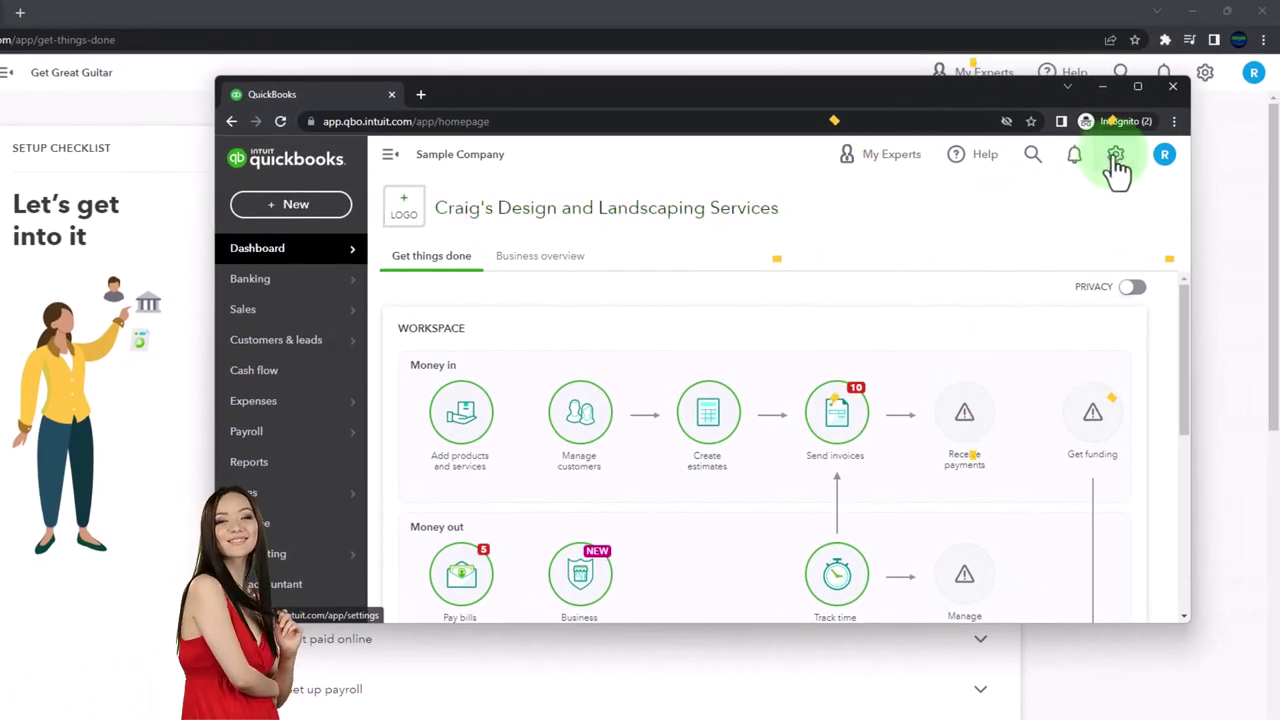
Switch the sample company to Business view and move its window out of the way of the Get Great Guitar file
left_click(1116, 157)
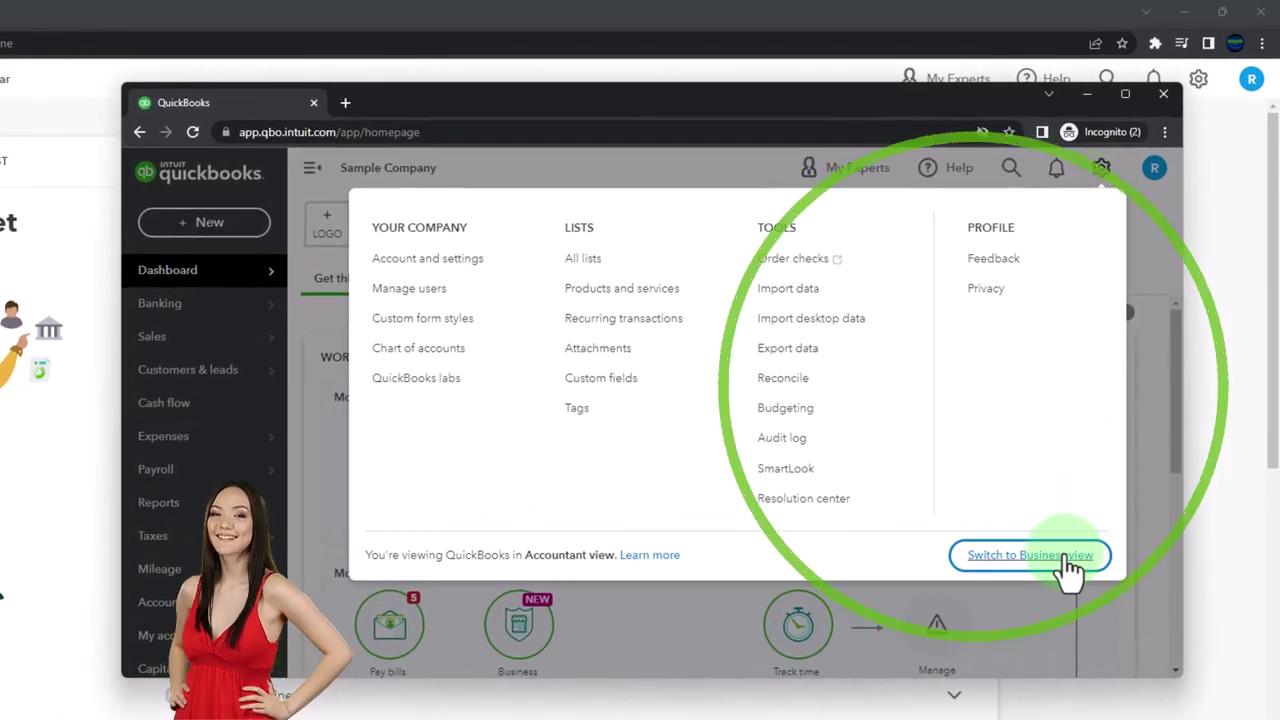
left_click(1080, 511)
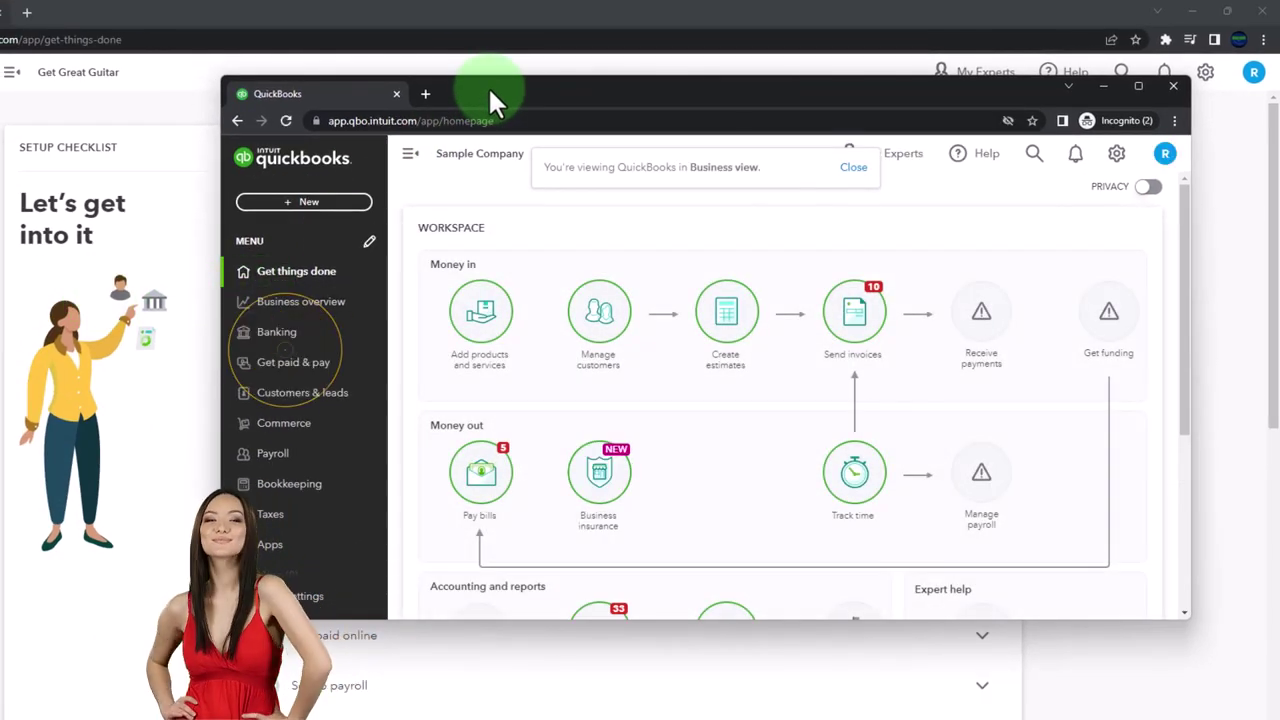
left_click_drag(487, 89, 1279, 355)
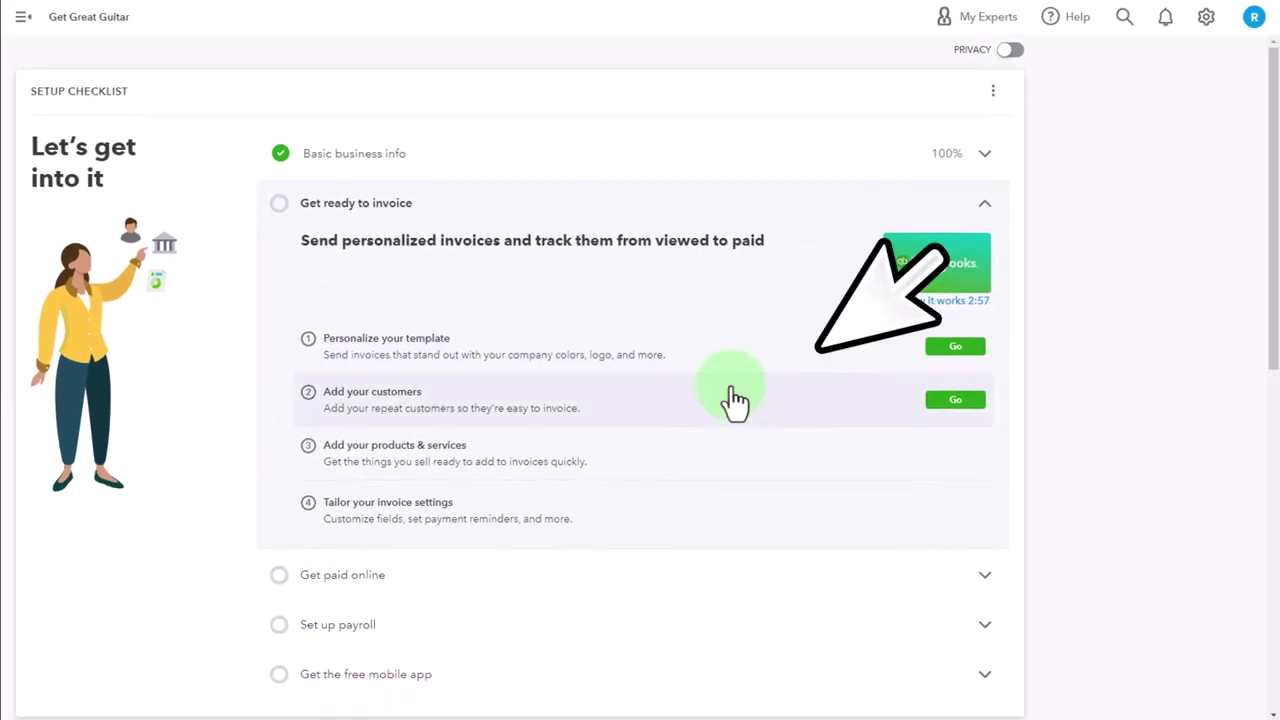
Expand the Get paid online and Set up payroll sections of the setup checklist to review their tasks
scroll(744, 407, "down", 3)
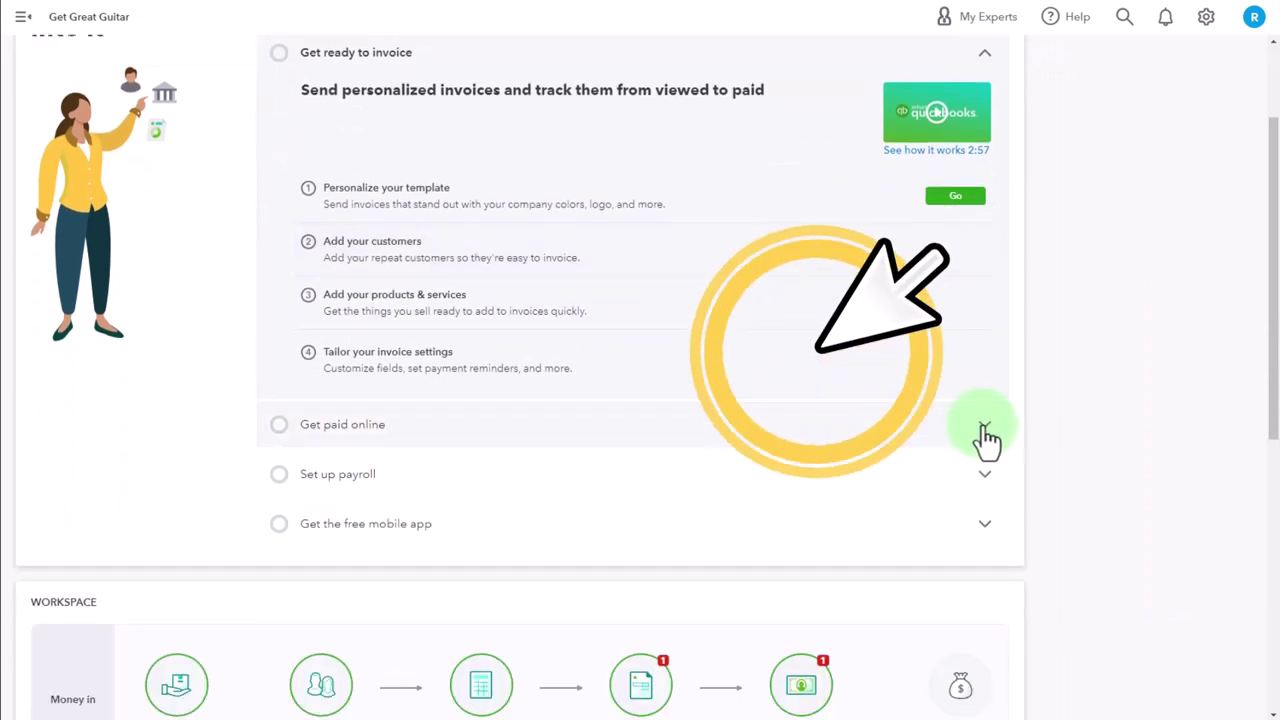
left_click(957, 437)
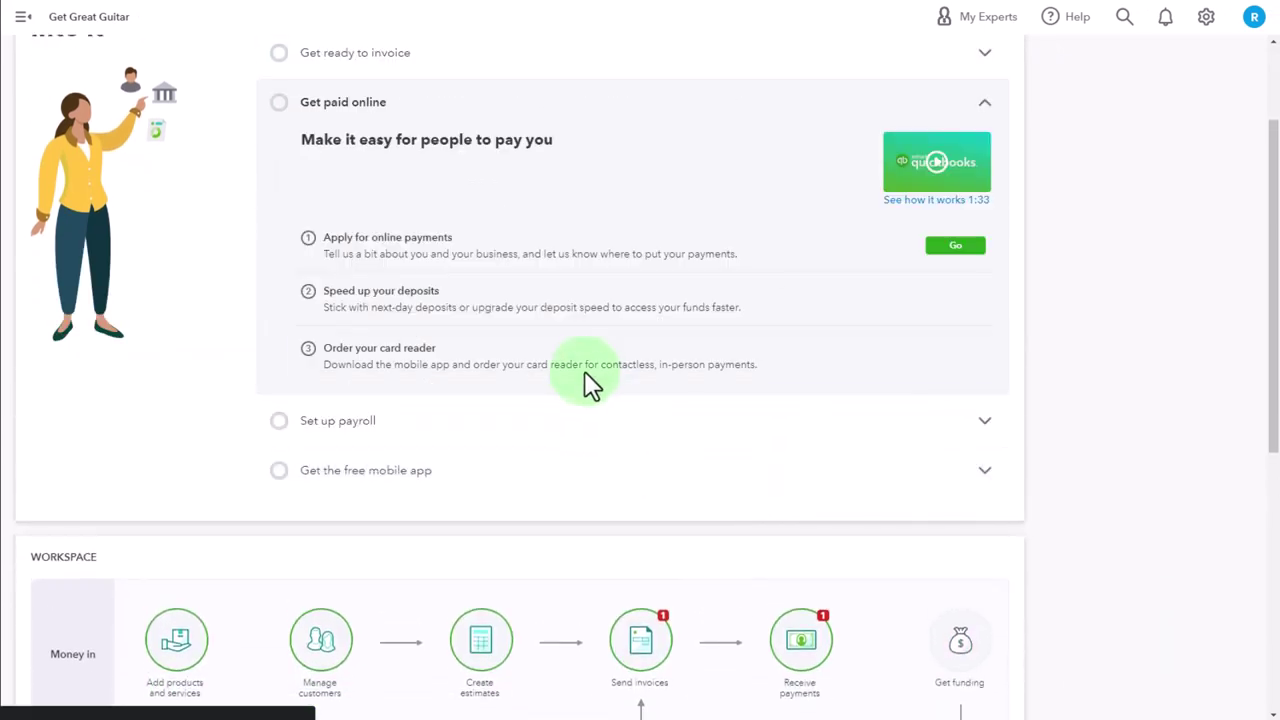
mouse_move(578, 366)
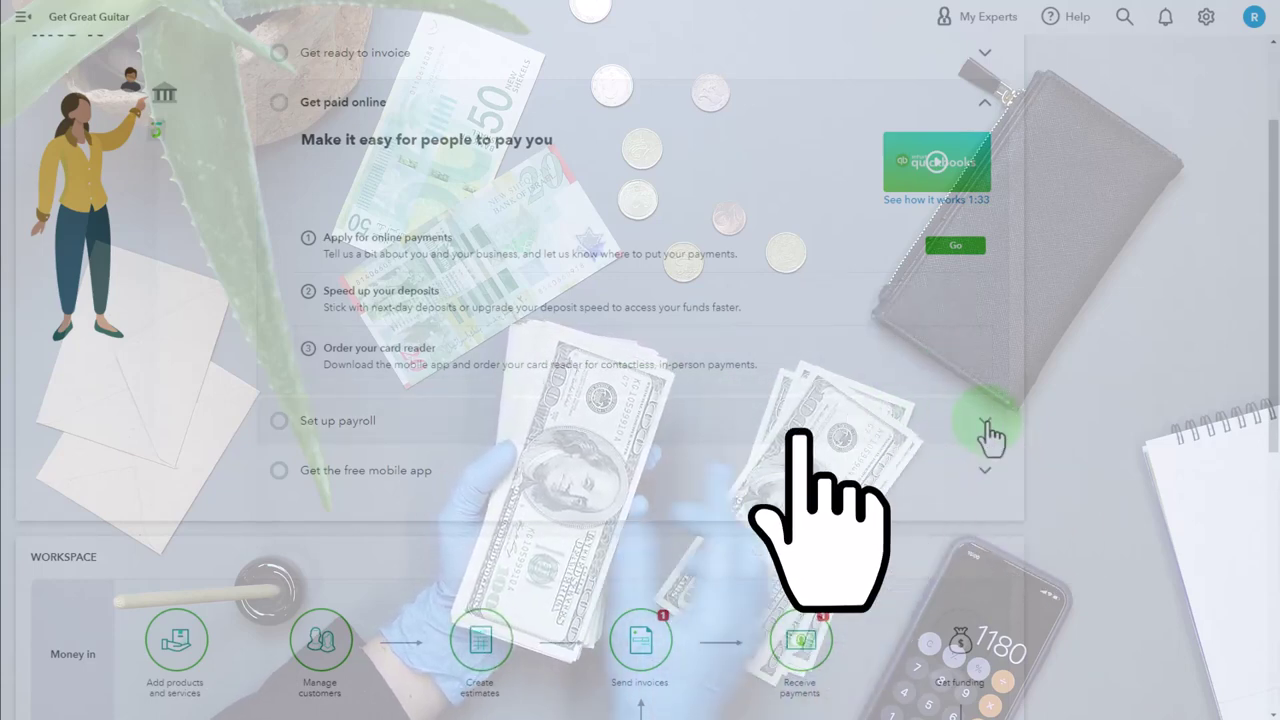
left_click(988, 426)
Close the setup checklist on the Get things done page and confirm its removal
scroll(754, 428, "up", 2)
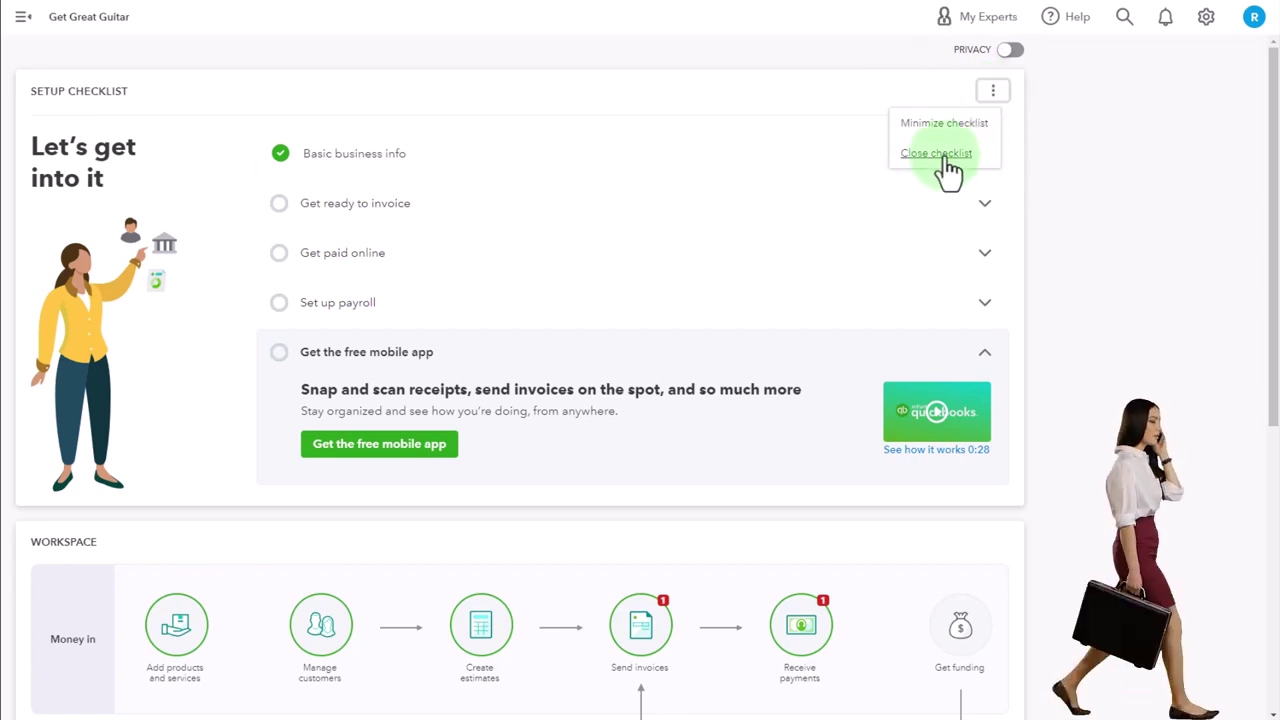
left_click(940, 158)
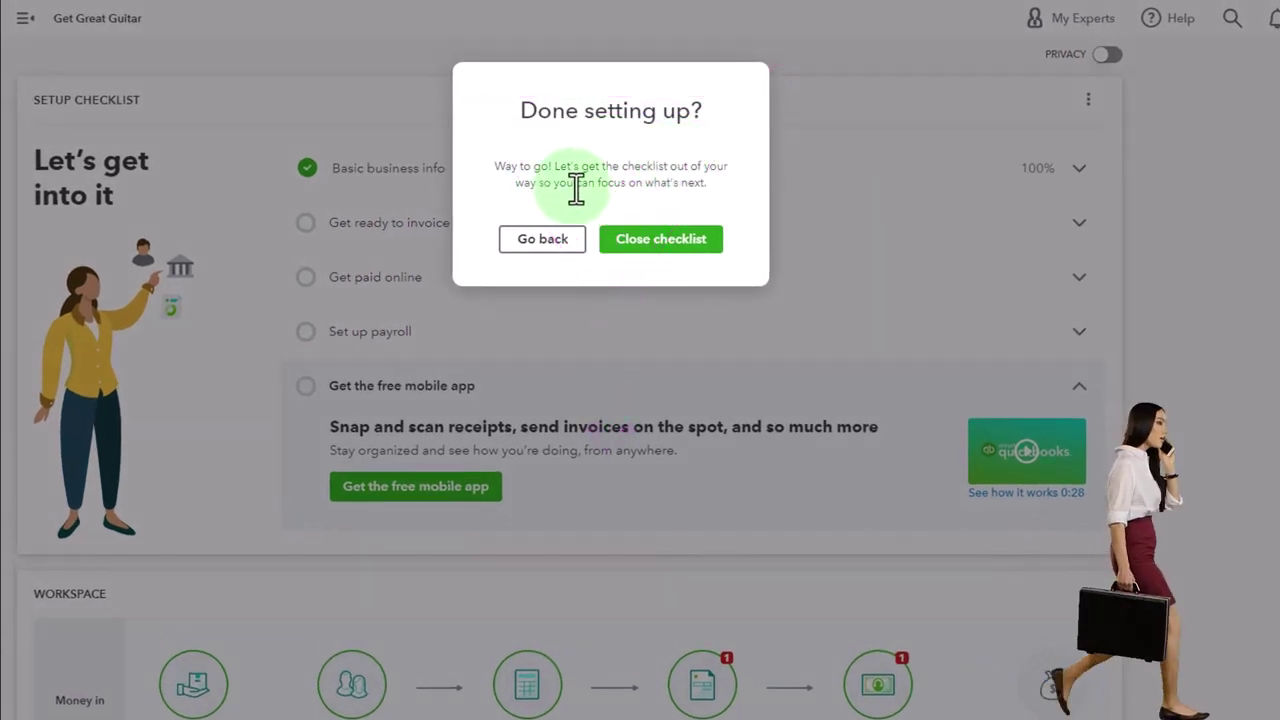
left_click(635, 242)
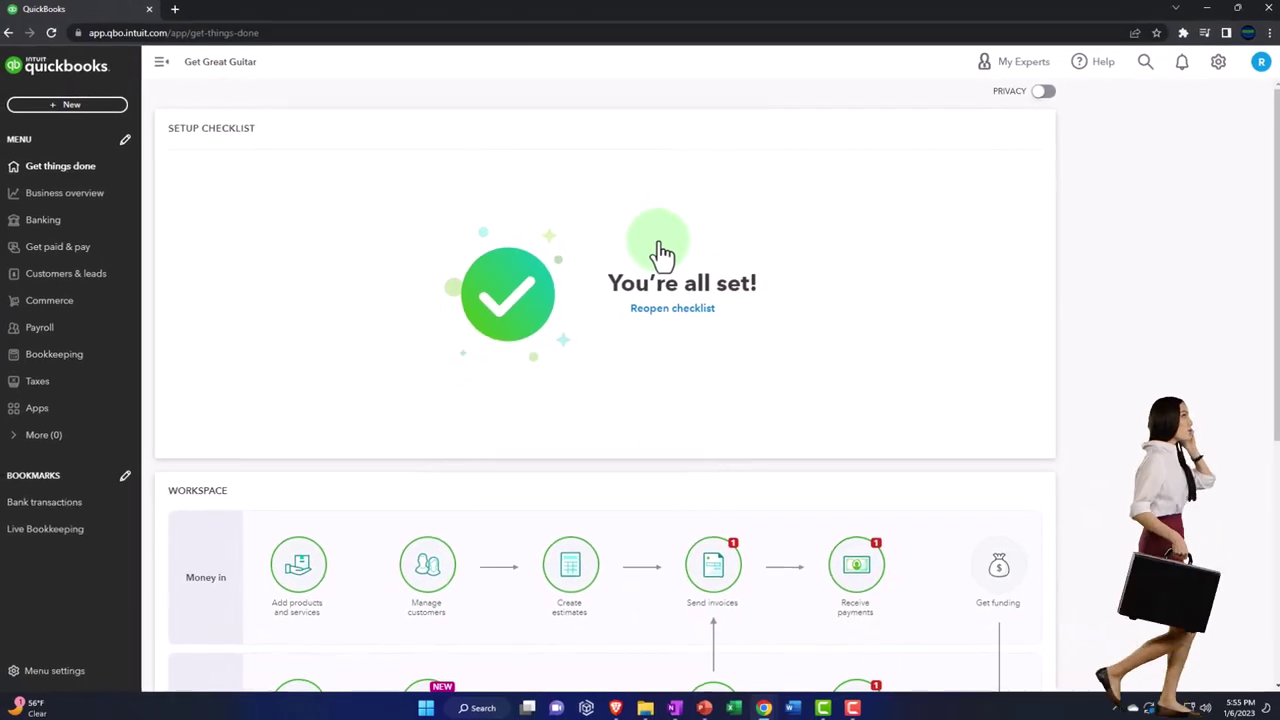
Review the Money in, Money out, and Accounting and reports flowchart in the workspace and switch to OneNote
scroll(668, 250, "down", 3)
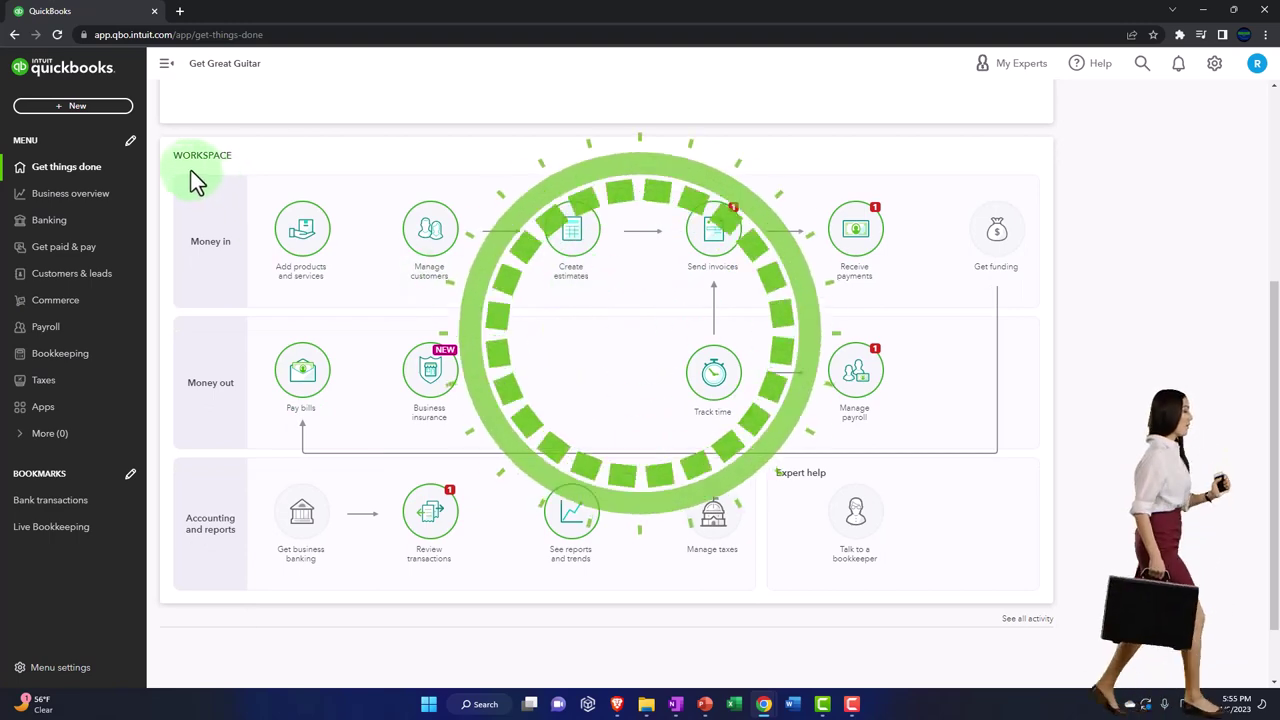
scroll(217, 177, "down", 2)
scroll(218, 172, "up", 1)
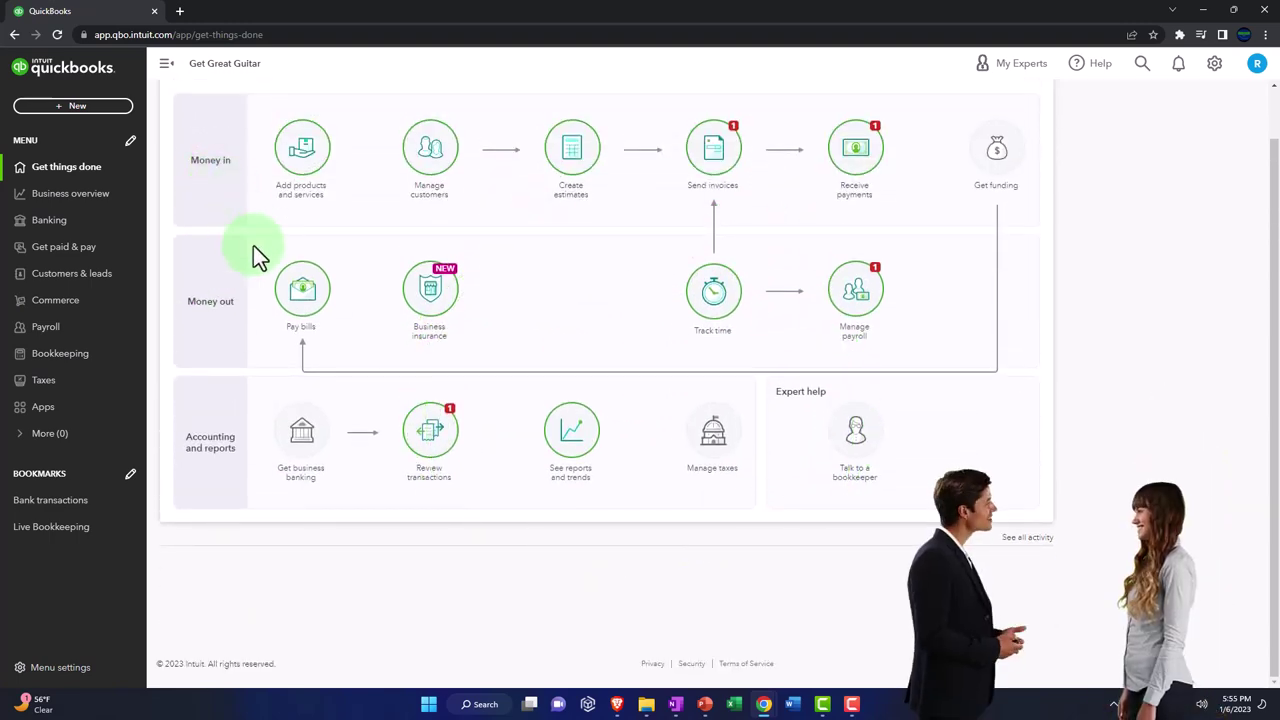
scroll(254, 246, "up", 1)
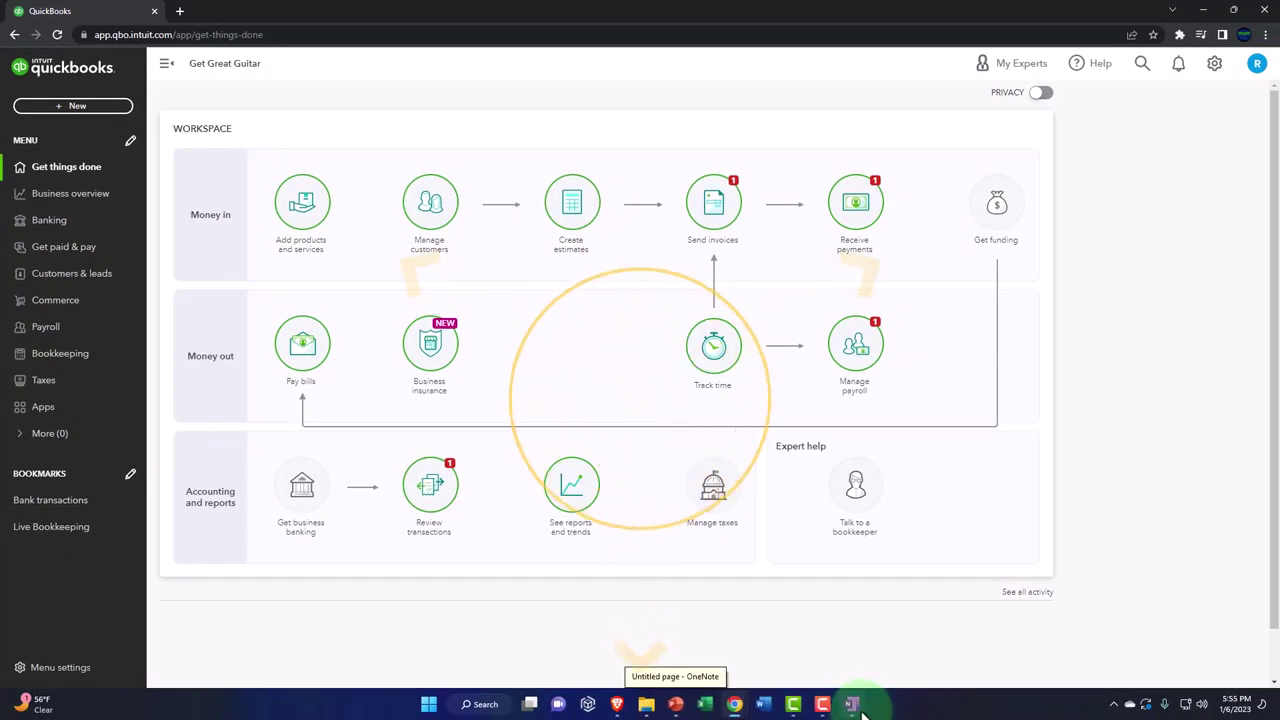
left_click(858, 708)
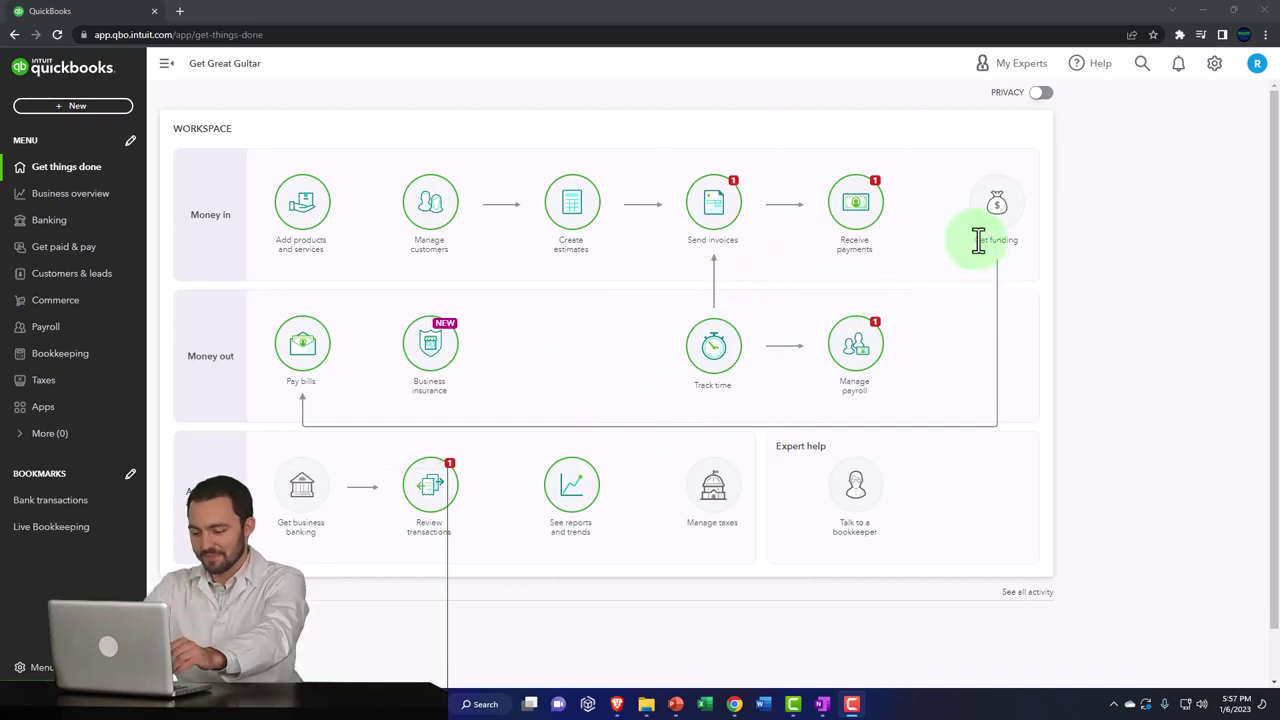
Set the browser page zoom to 125% for the Get Great Guitar workspace
key("ctrl+plus")
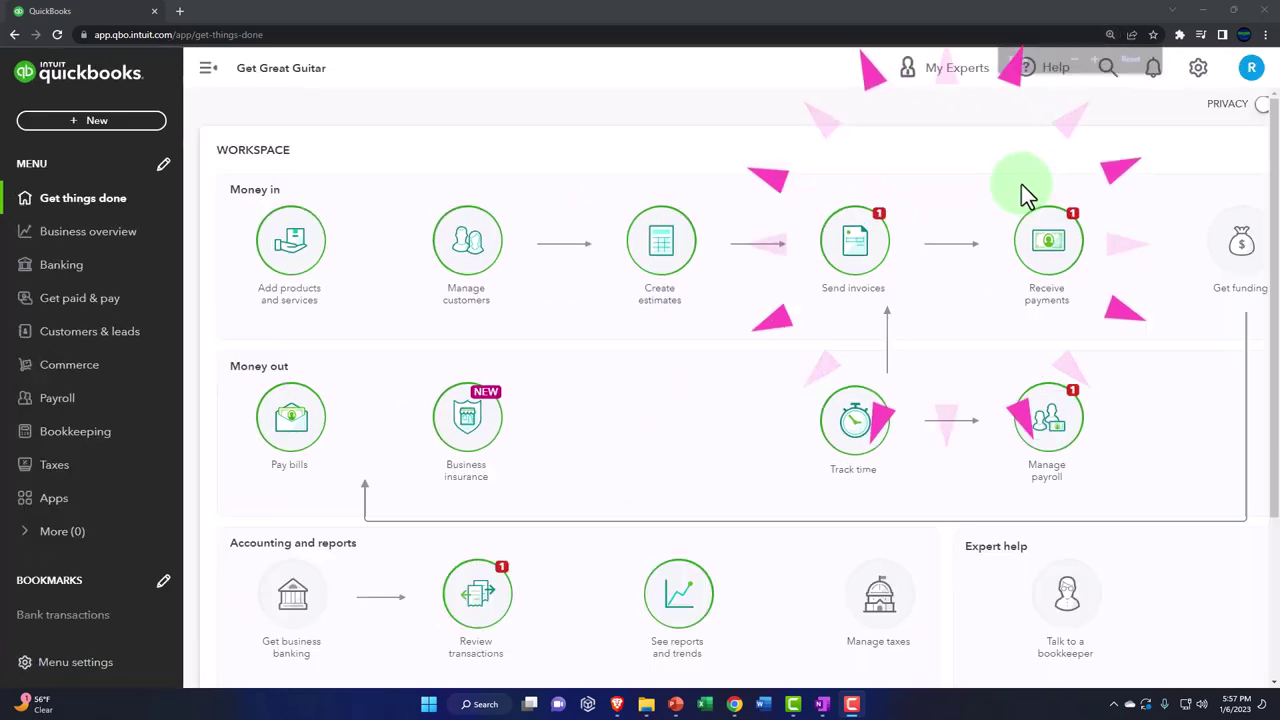
key("ctrl+plus")
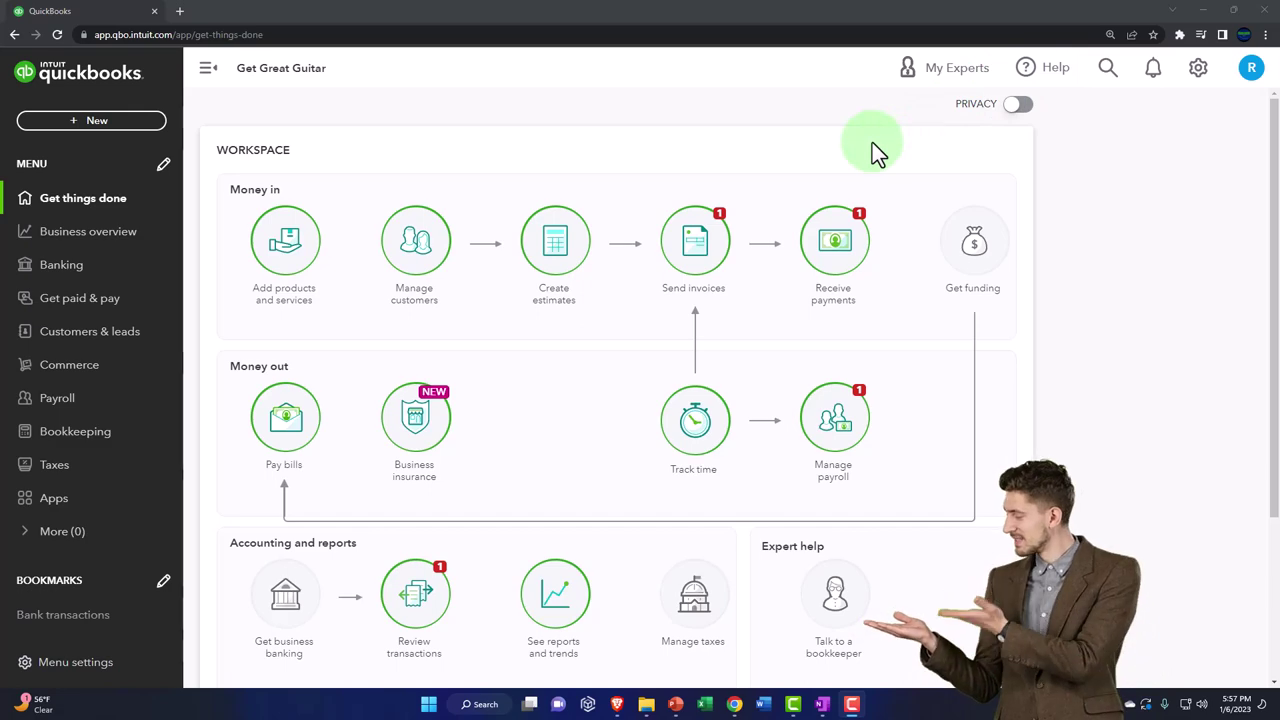
Try a much larger page zoom on the workspace and return it to 125%
key("ctrl+plus")
key("ctrl+plus")
key("ctrl+plus")
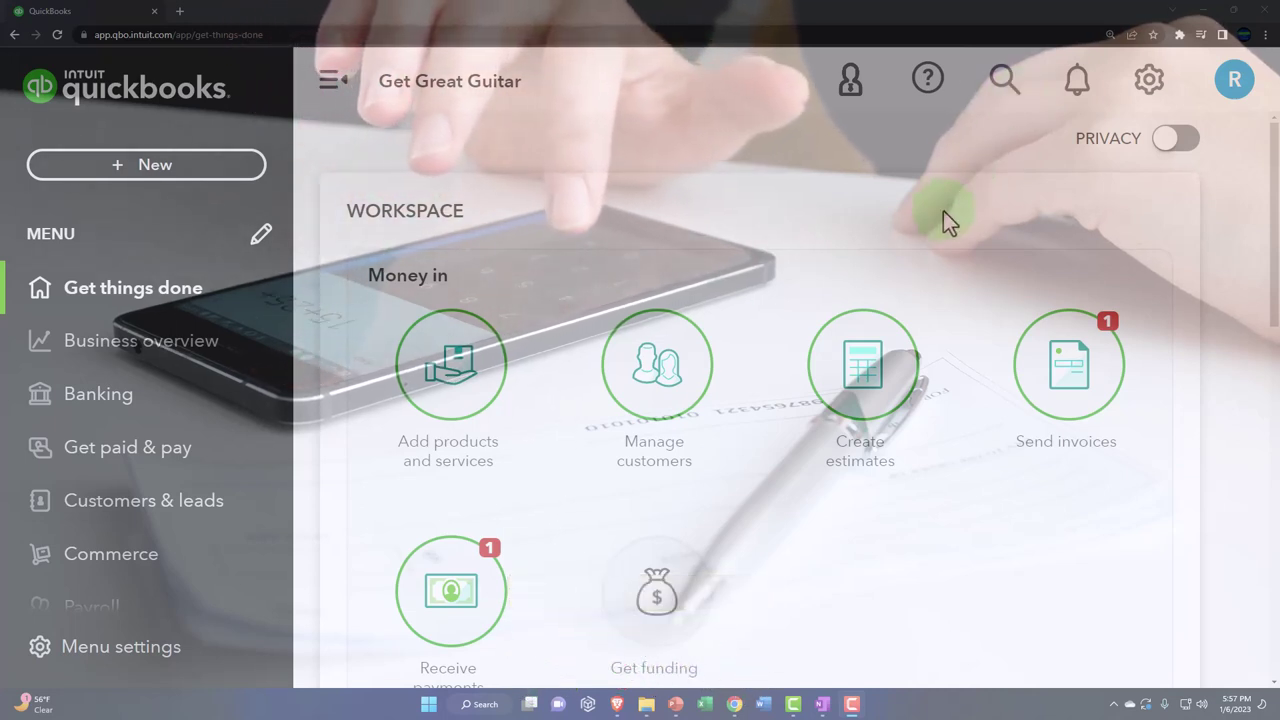
key("ctrl+minus")
key("ctrl+minus")
key("ctrl+minus")
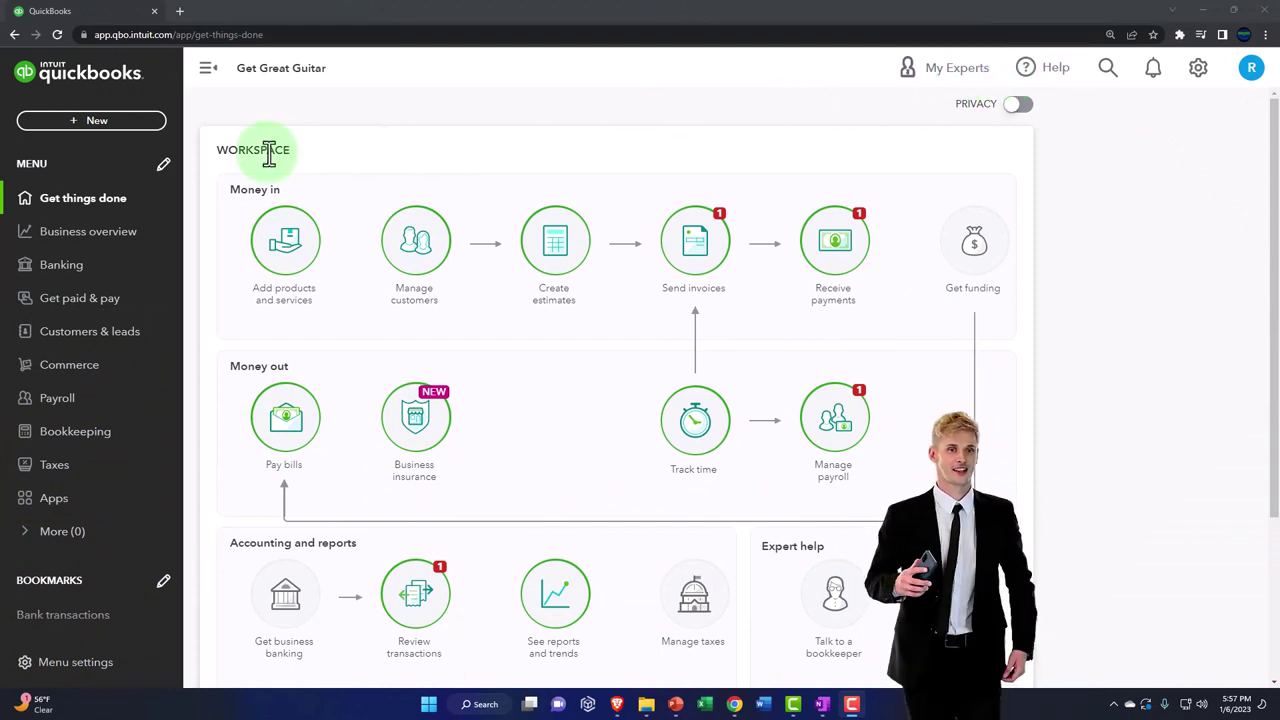
Open a new blank invoice and examine its customer, terms, date and product line fields at a larger page zoom
left_click(108, 124)
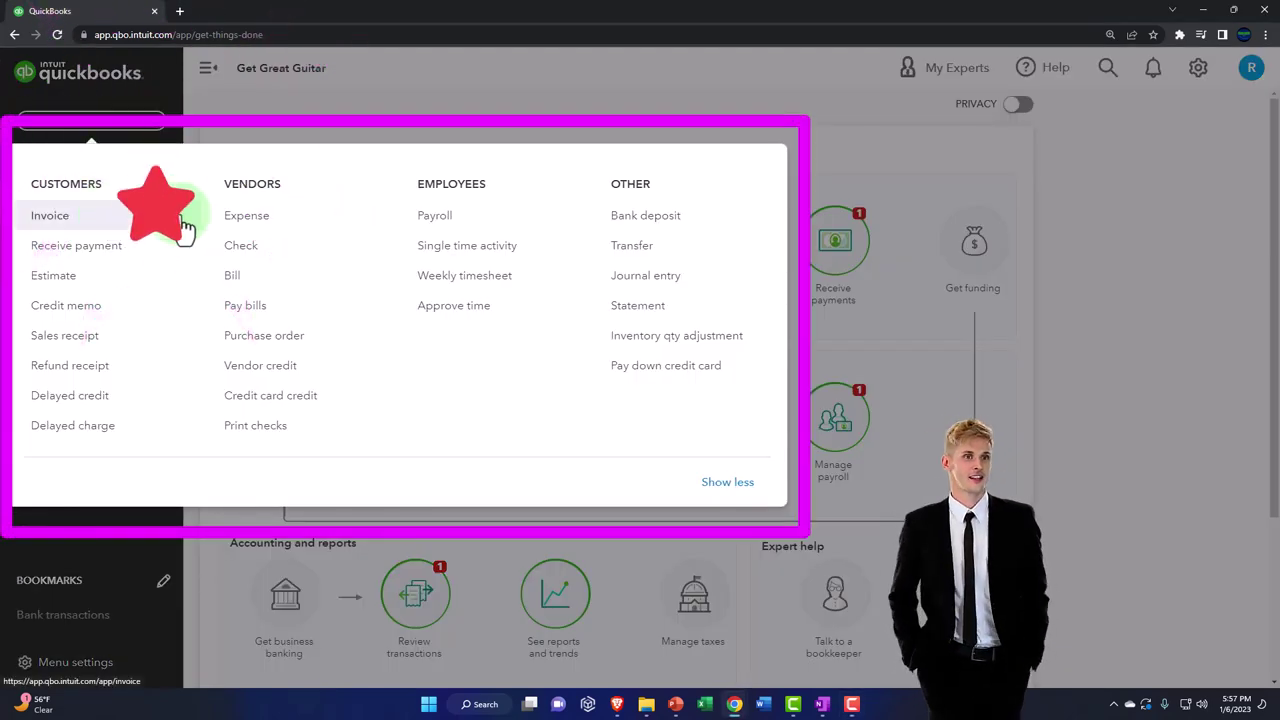
left_click(70, 229)
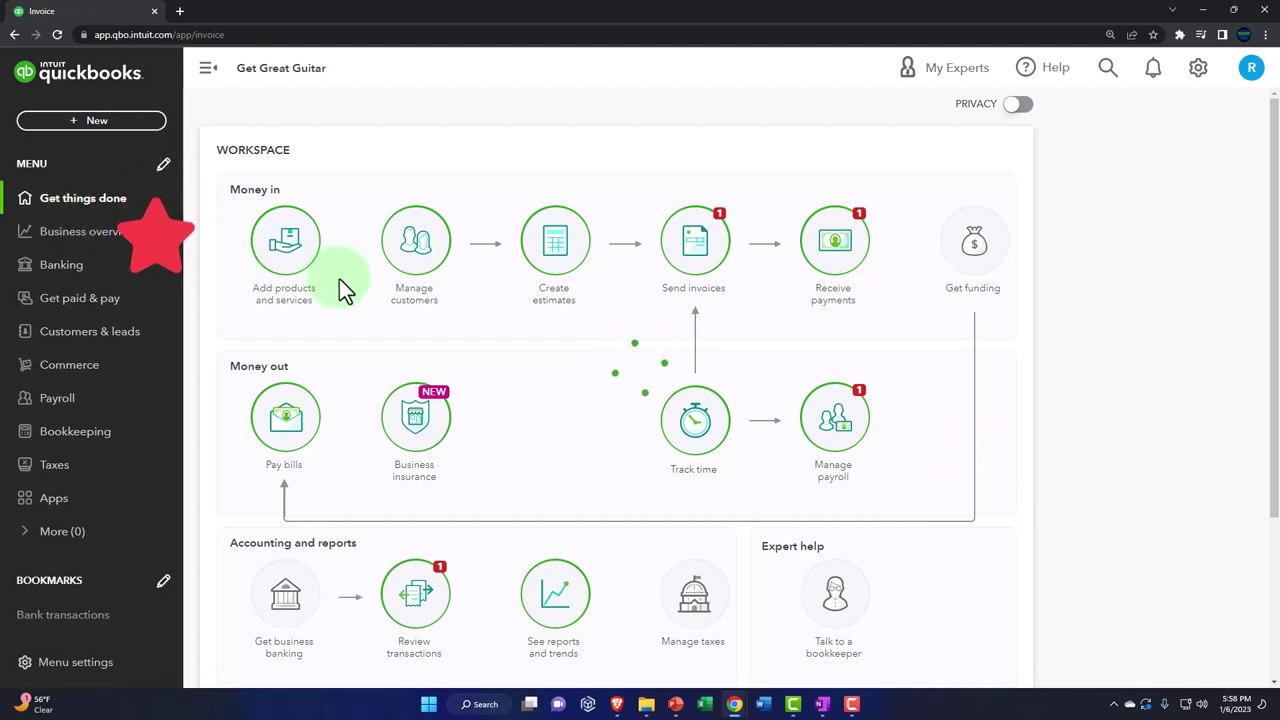
key("ctrl+plus")
key("ctrl+plus")
key("ctrl+plus")
key("ctrl+plus")
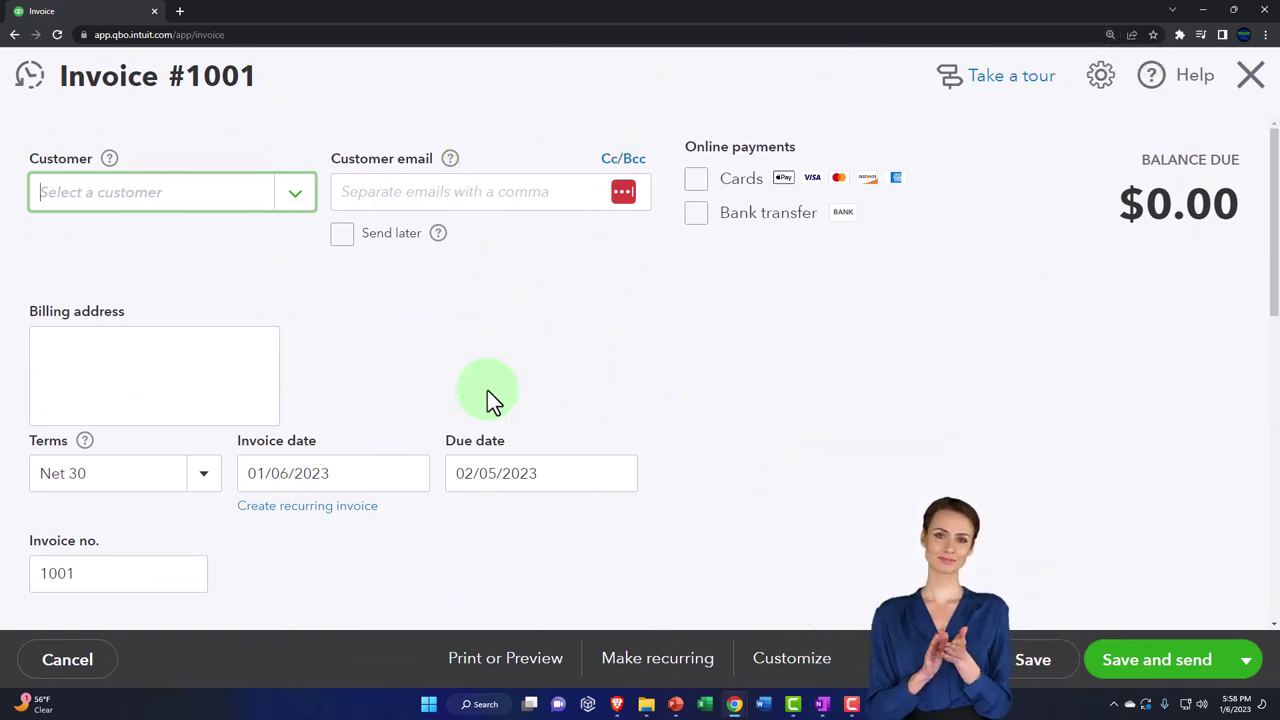
scroll(487, 390, "down", 3)
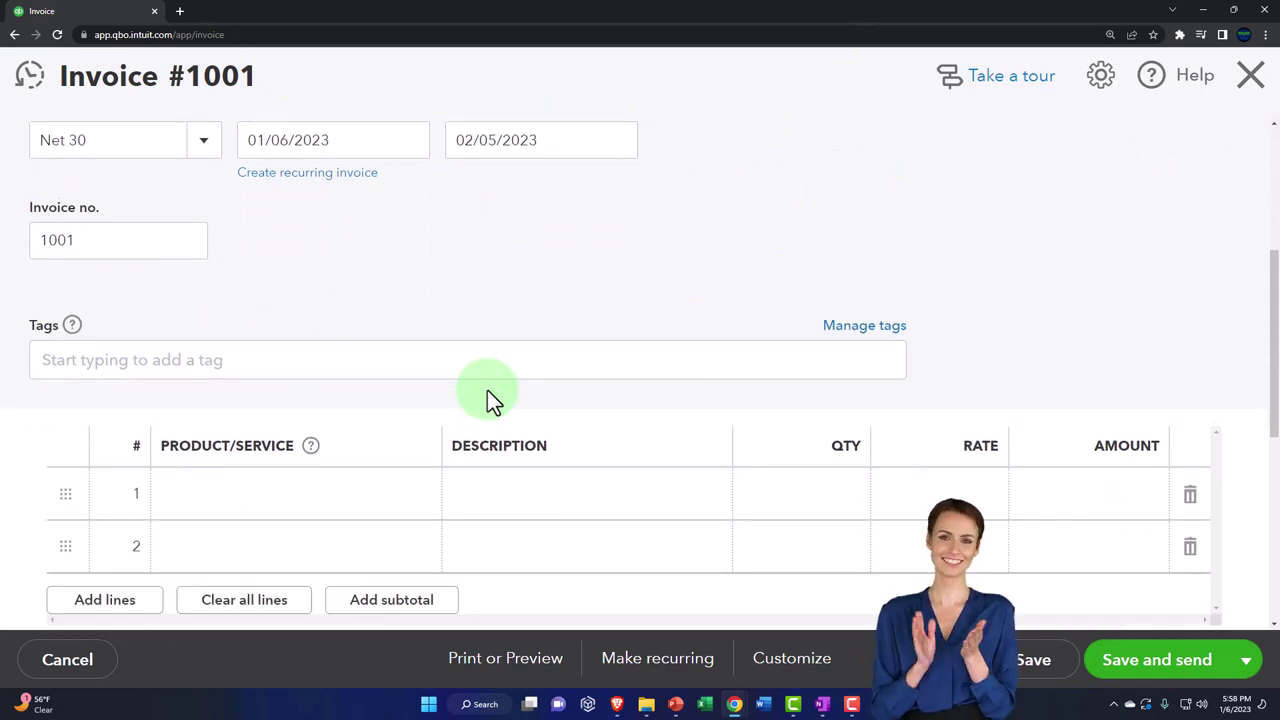
Close the blank invoice without saving and return the page zoom to 125%
left_click(1250, 78)
key("ctrl+minus")
key("ctrl+minus")
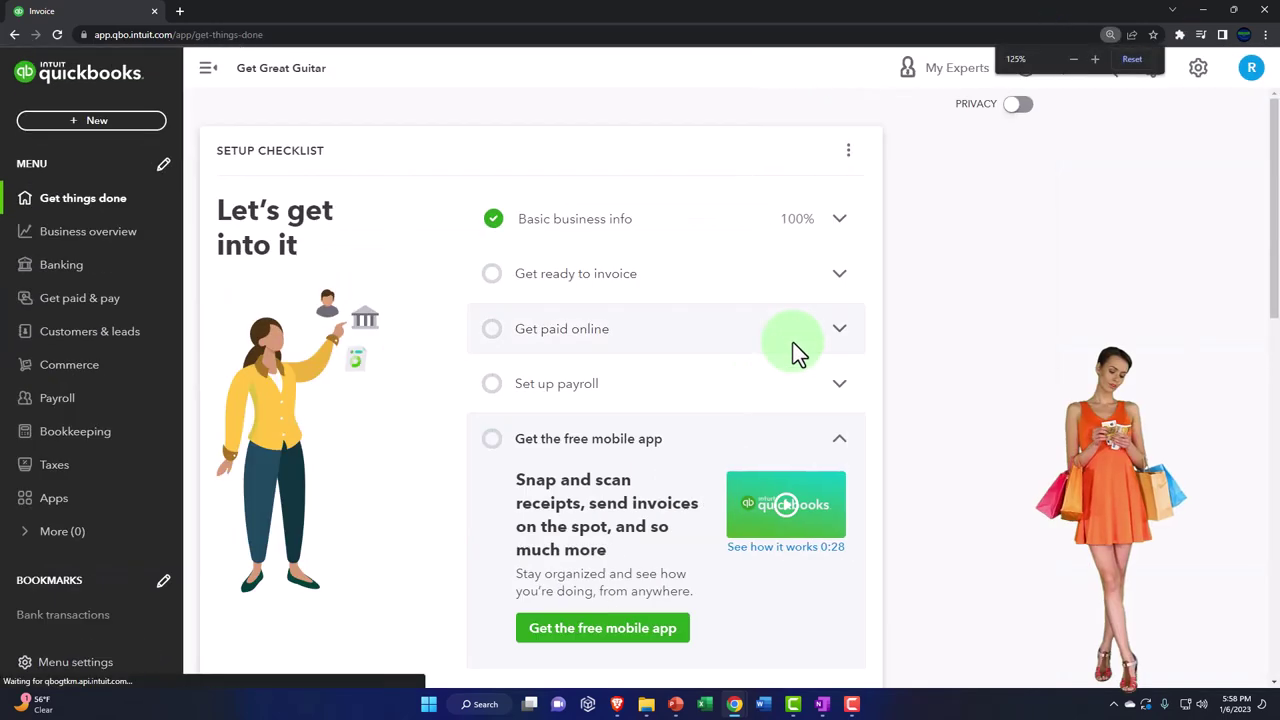
Reduce the page zoom to 110% and view a blank new invoice, closing it without saving to return to the workspace
key("ctrl+minus")
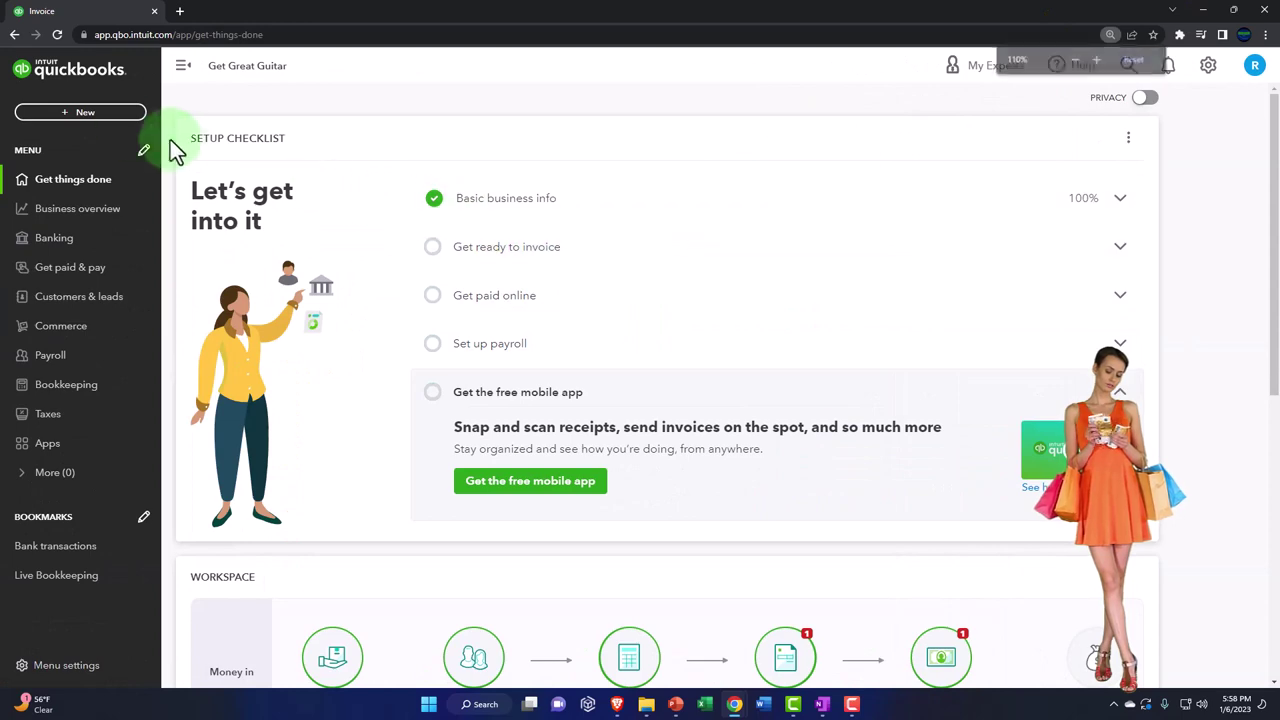
left_click(108, 112)
left_click(55, 198)
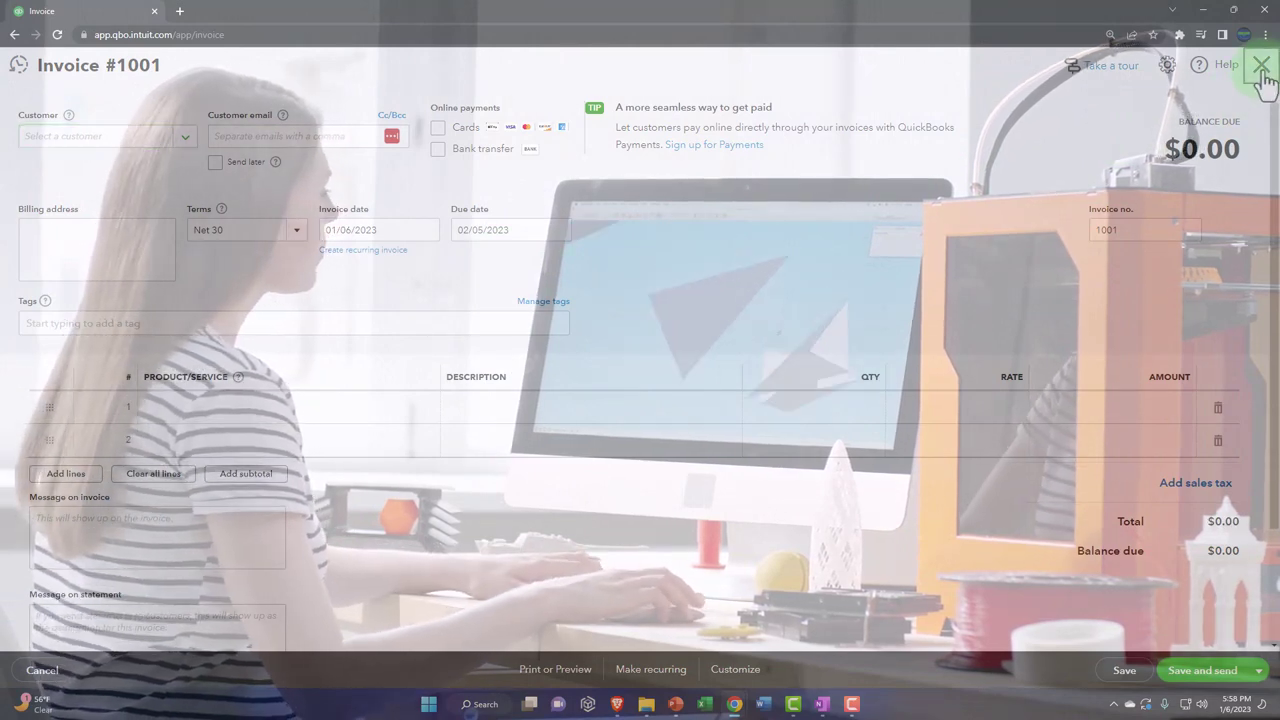
left_click(1263, 70)
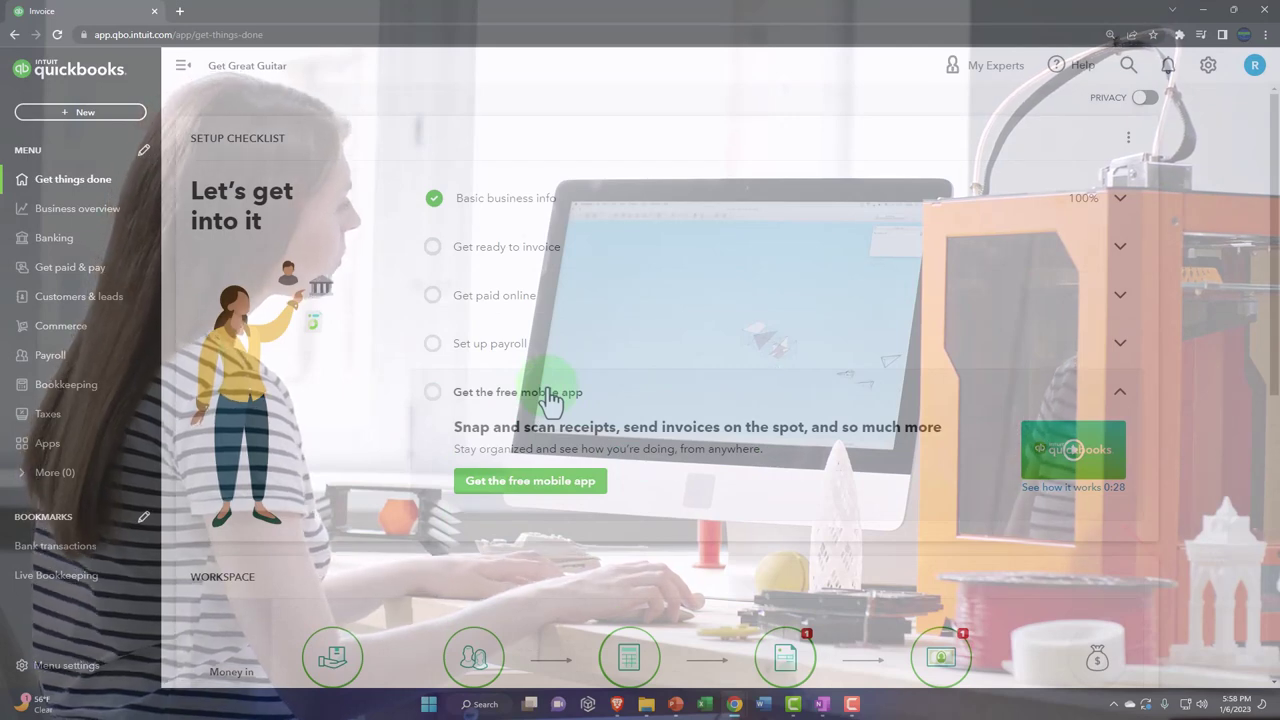
scroll(549, 397, "down", 4)
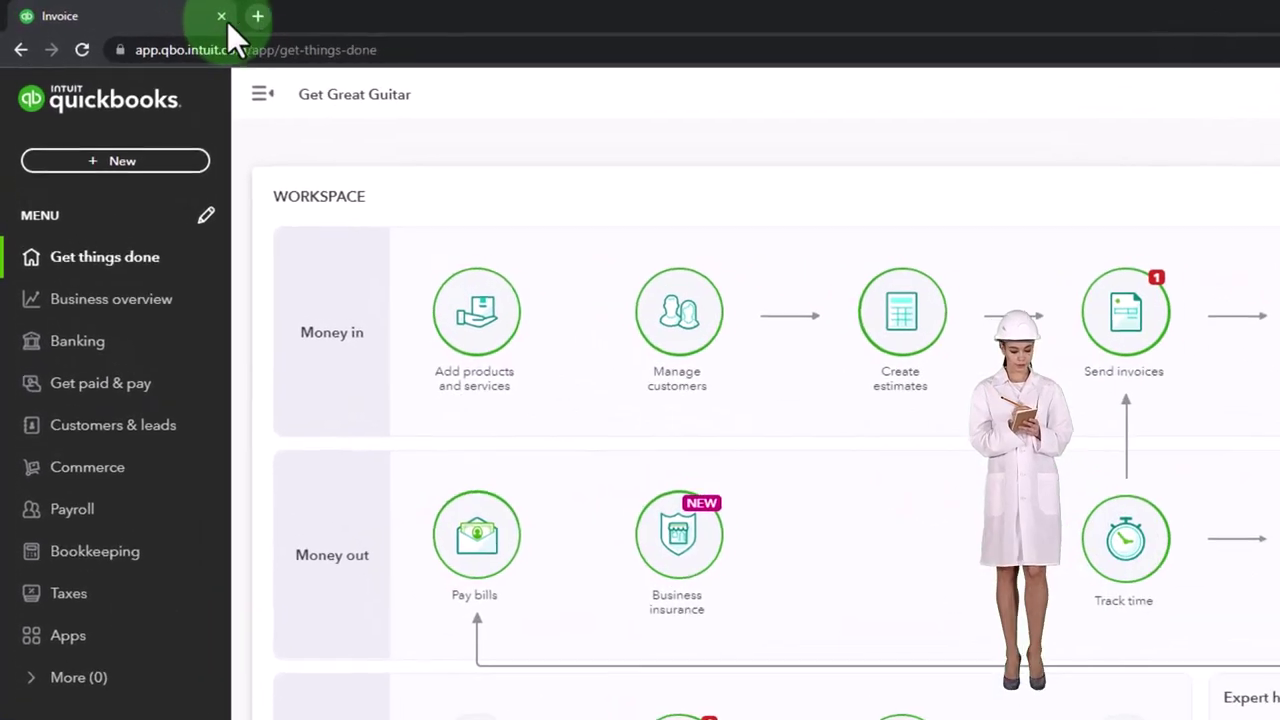
Duplicate the browser tab and open the Balance Sheet report from Business overview in the copy
right_click(154, 14)
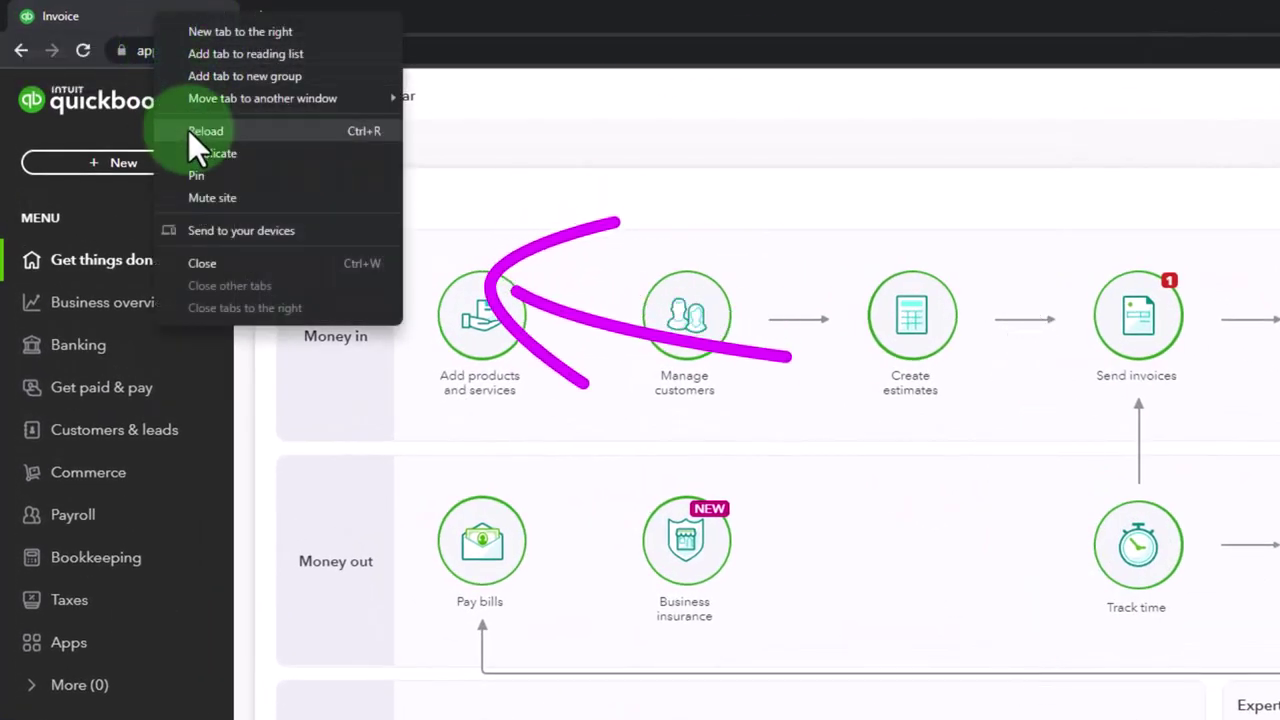
left_click(222, 153)
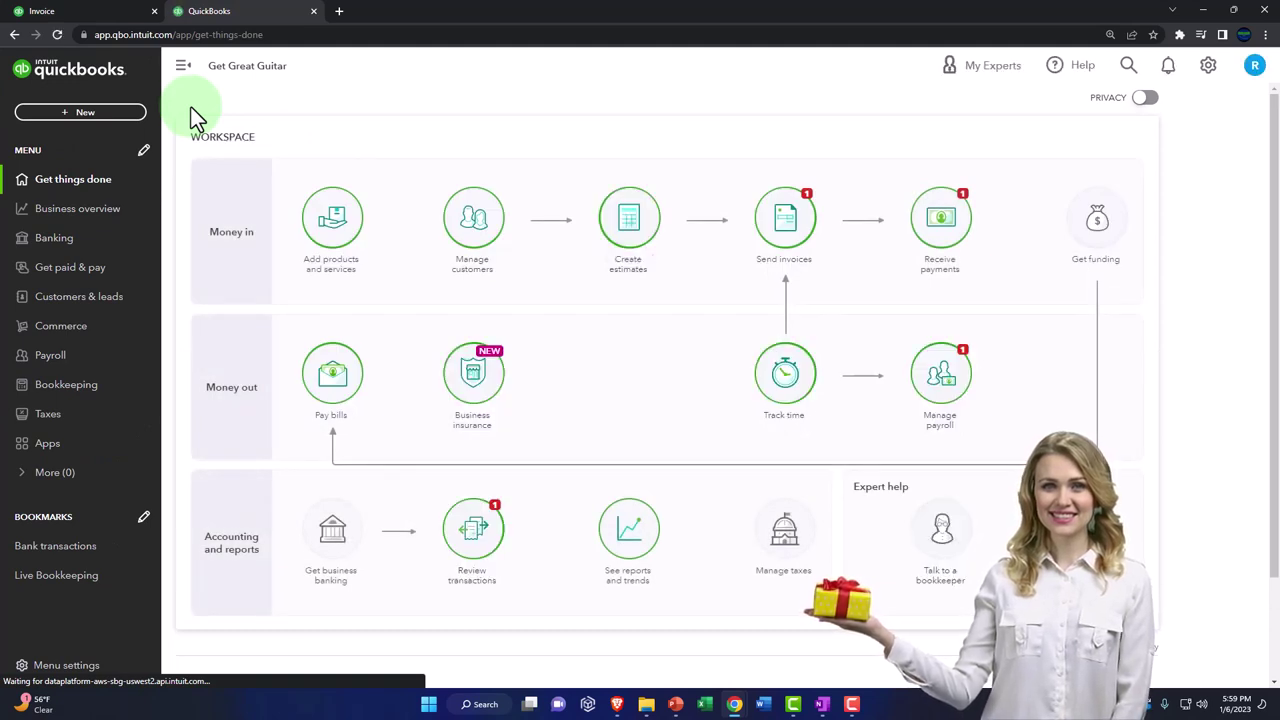
left_click(77, 228)
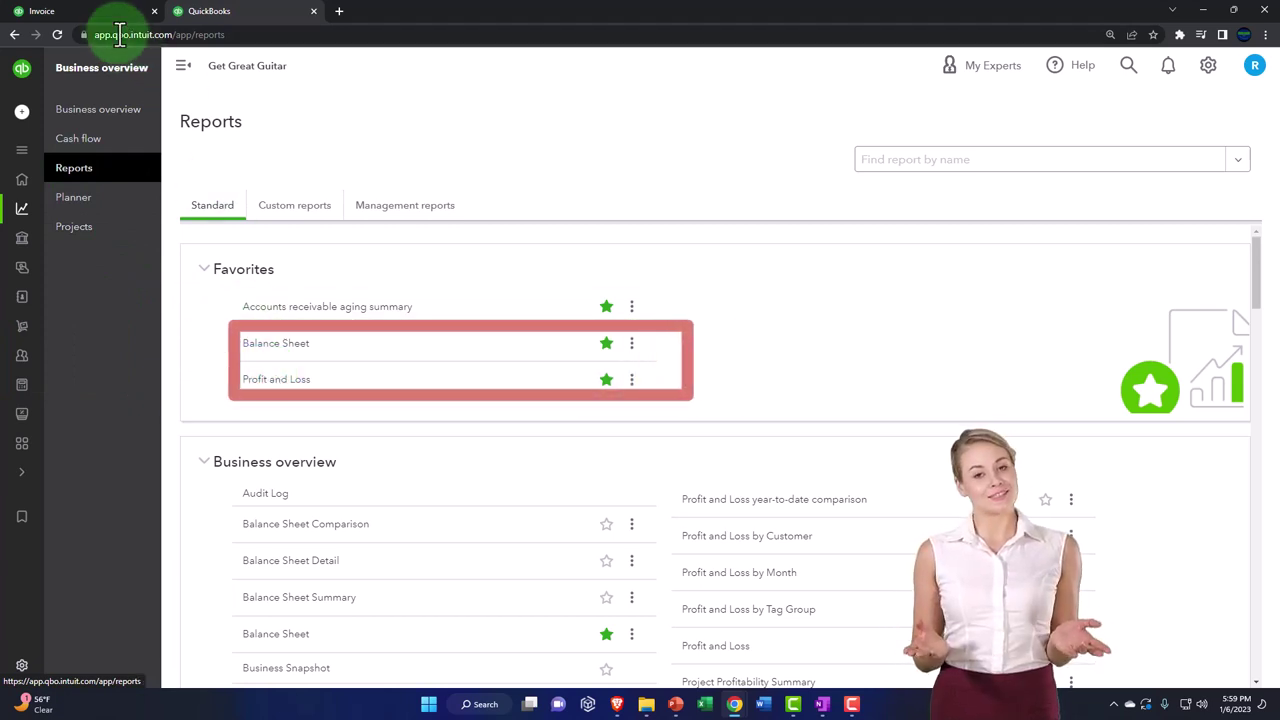
left_click(248, 355)
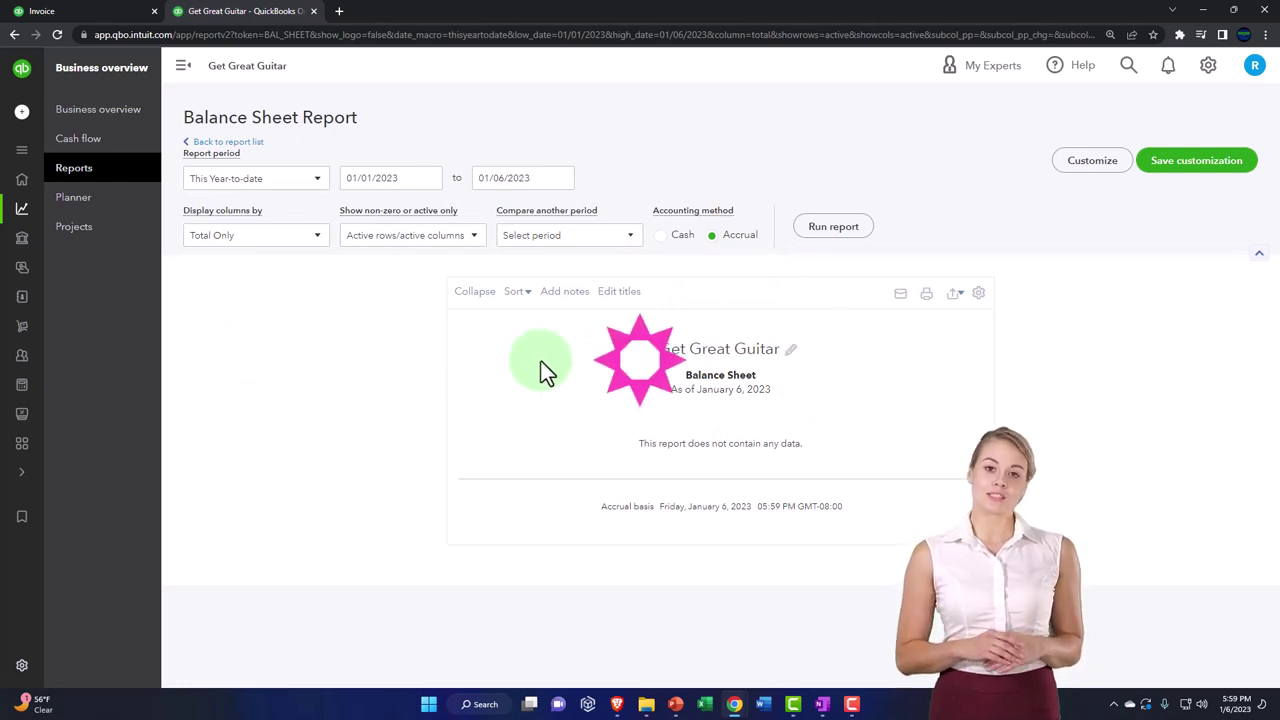
Look over the new transaction forms in the original tab and compare with the Balance Sheet in the duplicate
left_click(143, 67)
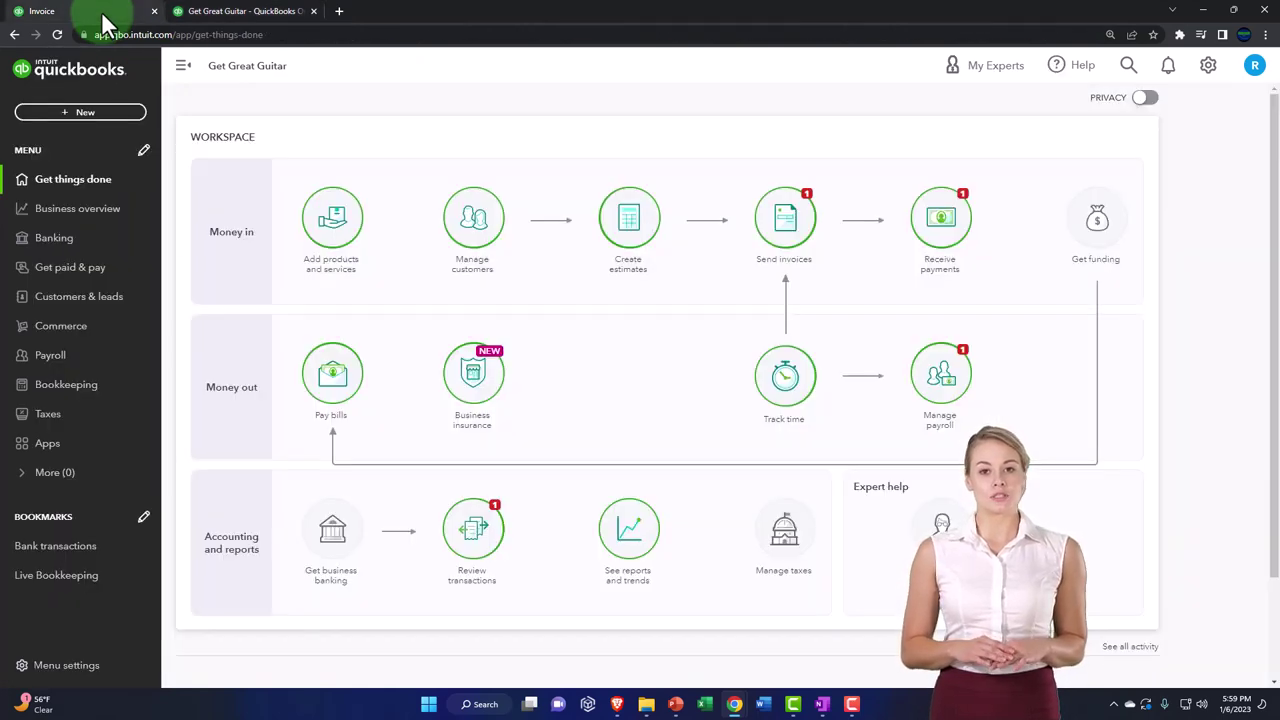
left_click(90, 113)
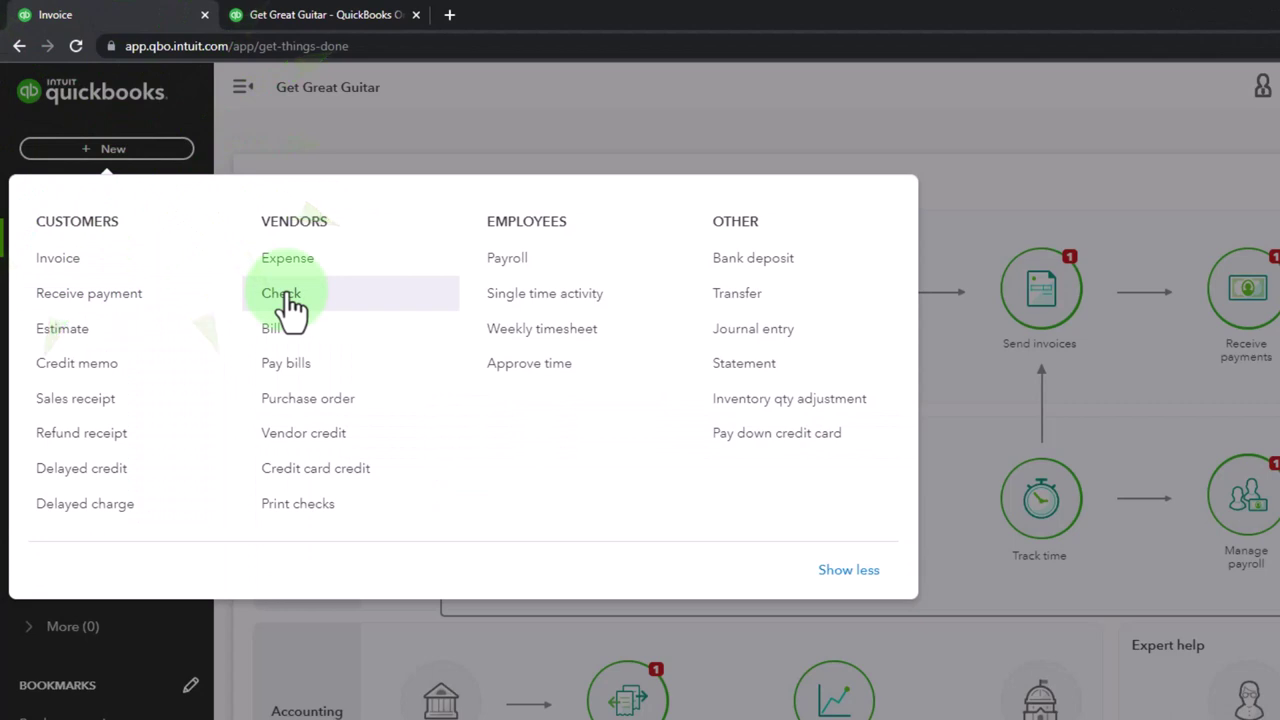
left_click(306, 144)
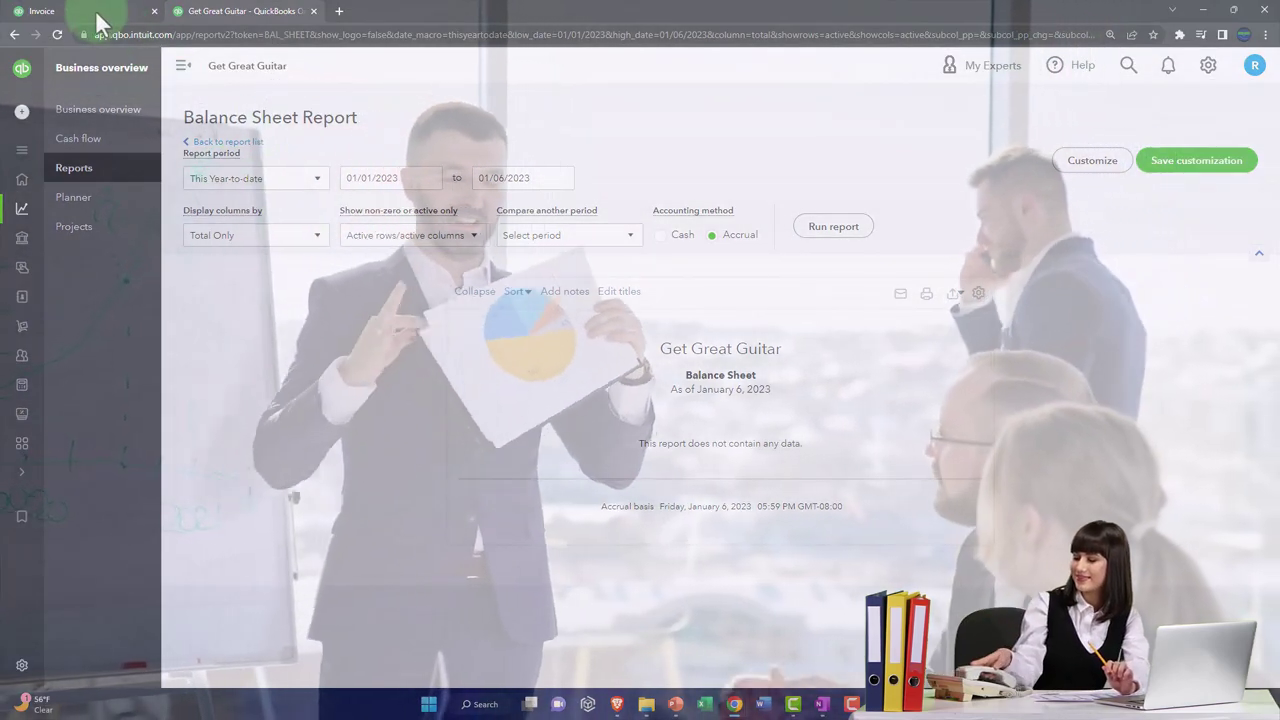
left_click(95, 11)
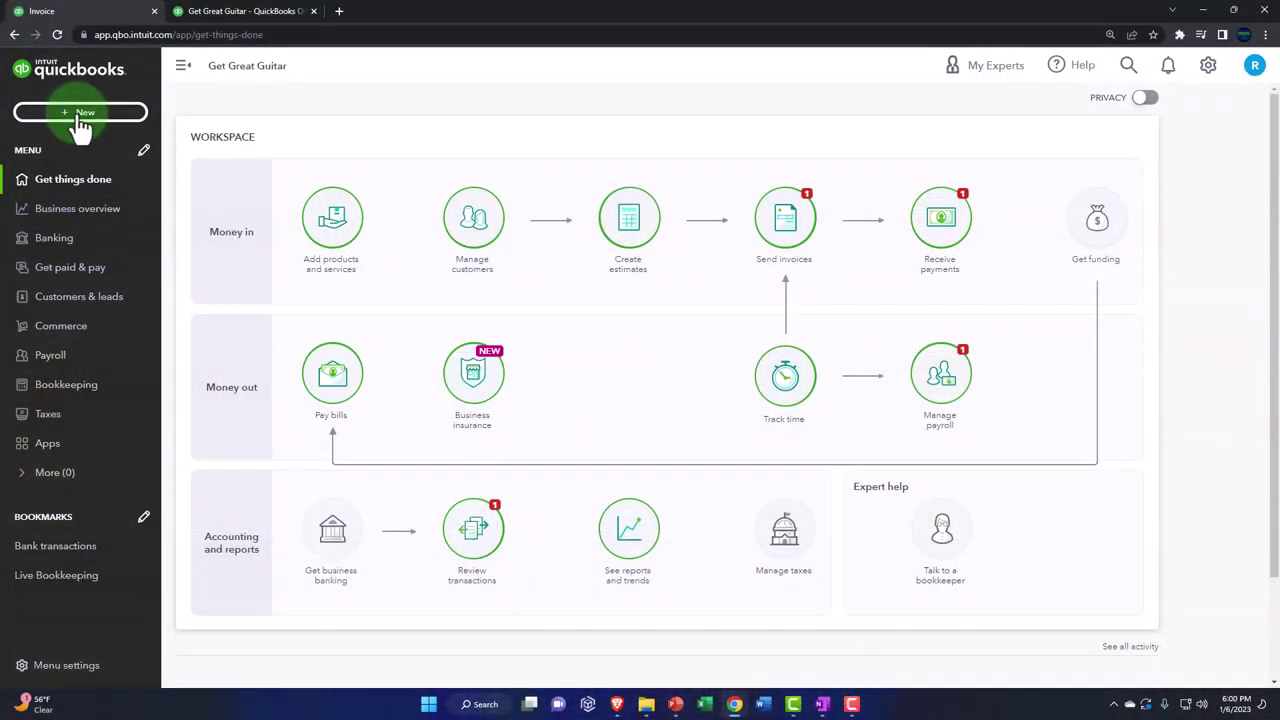
left_click(81, 116)
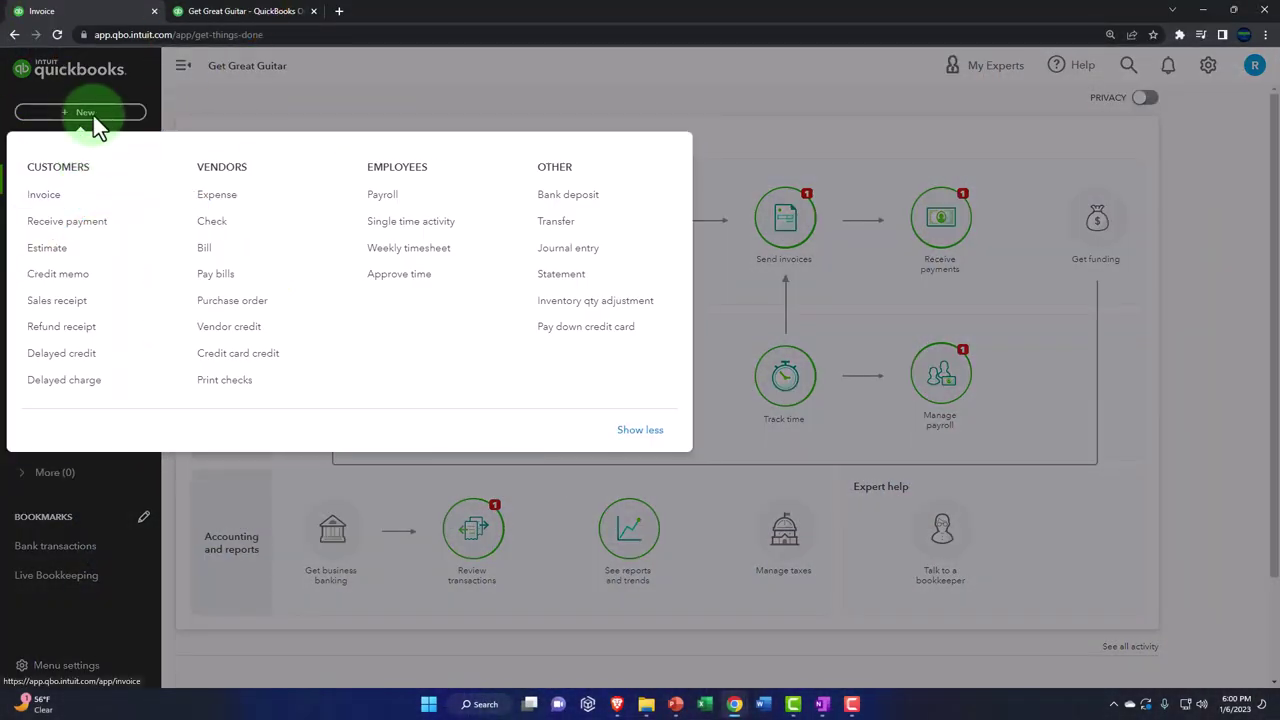
left_click(93, 113)
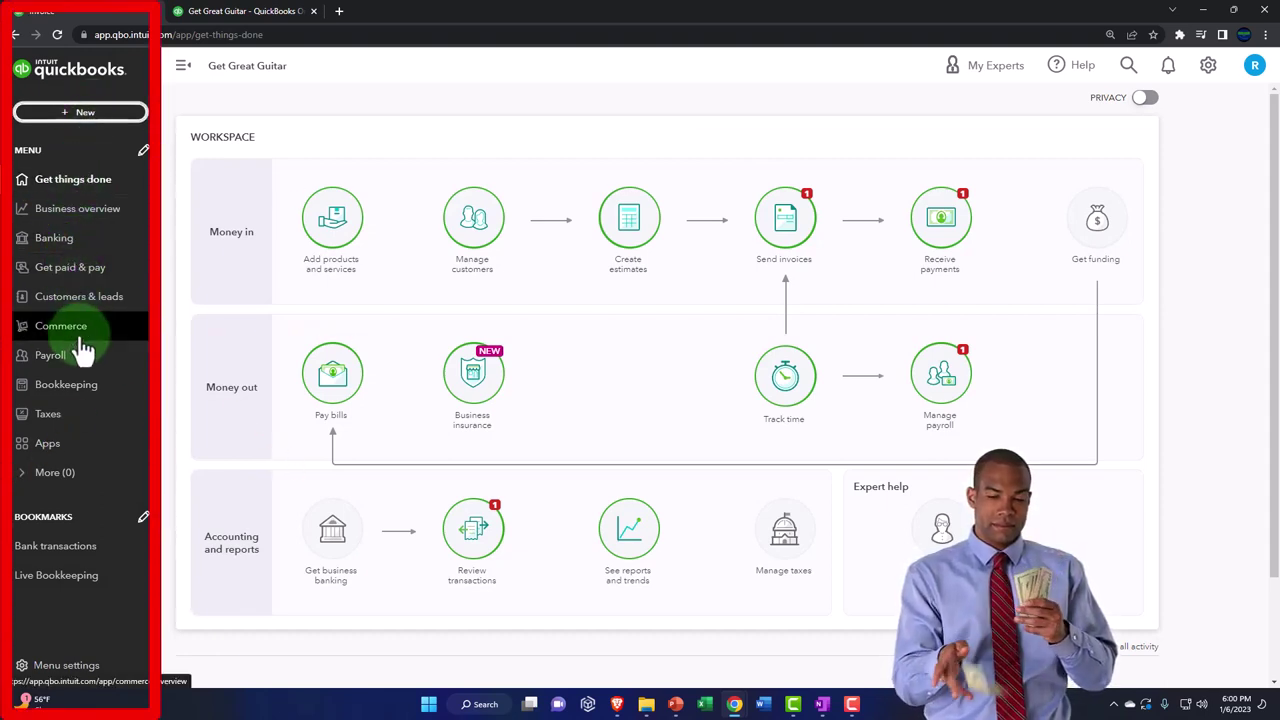
Hide and restore the navigation menu, and examine the company settings, lists, tools and profile options
left_click(182, 72)
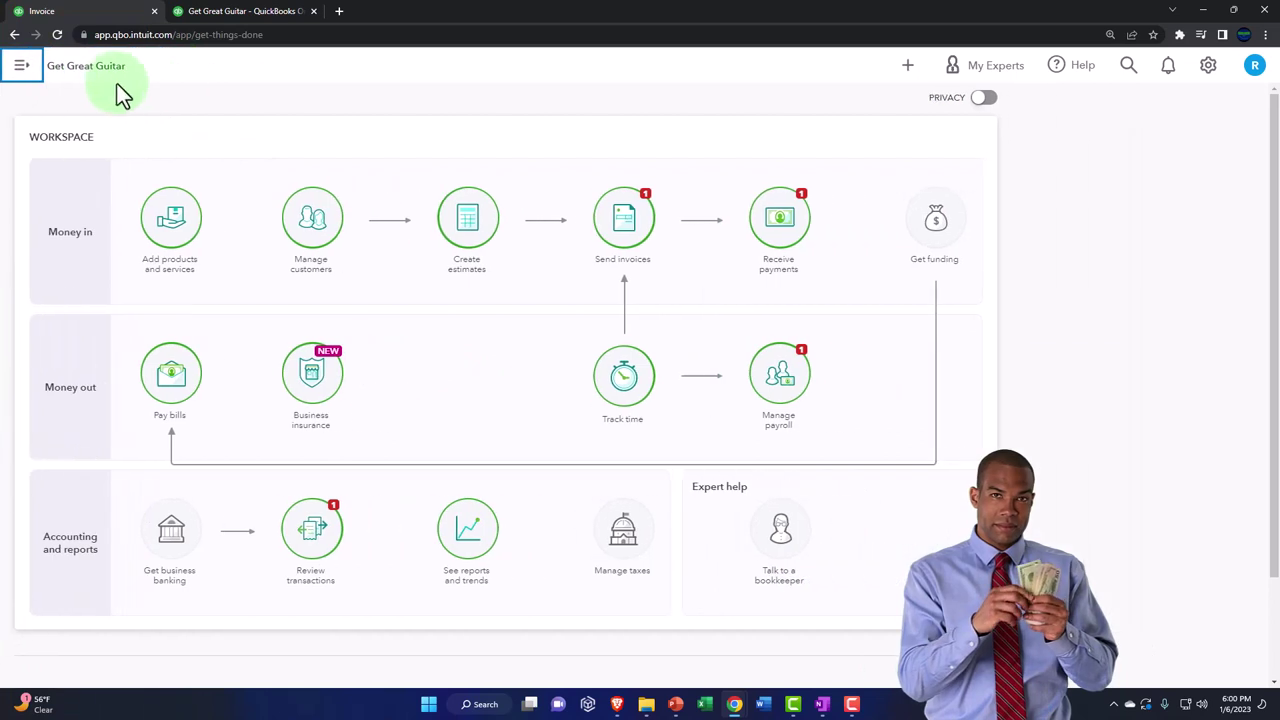
left_click(21, 68)
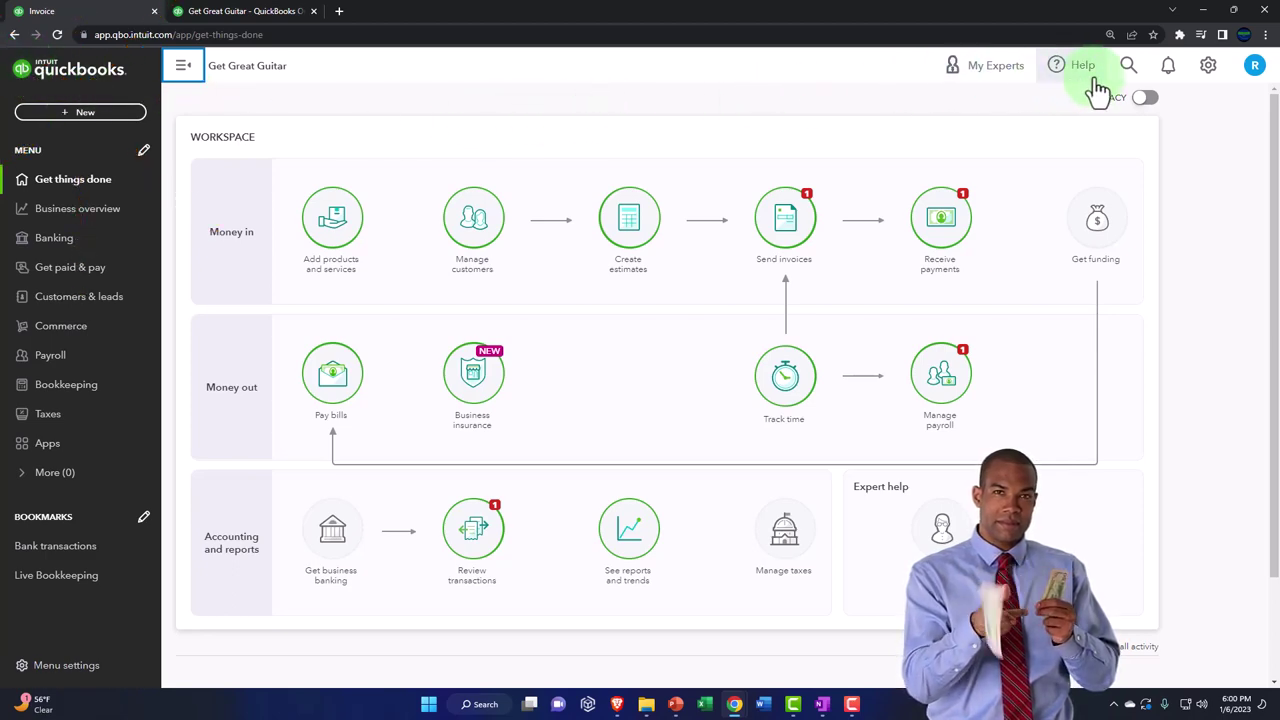
left_click(1207, 66)
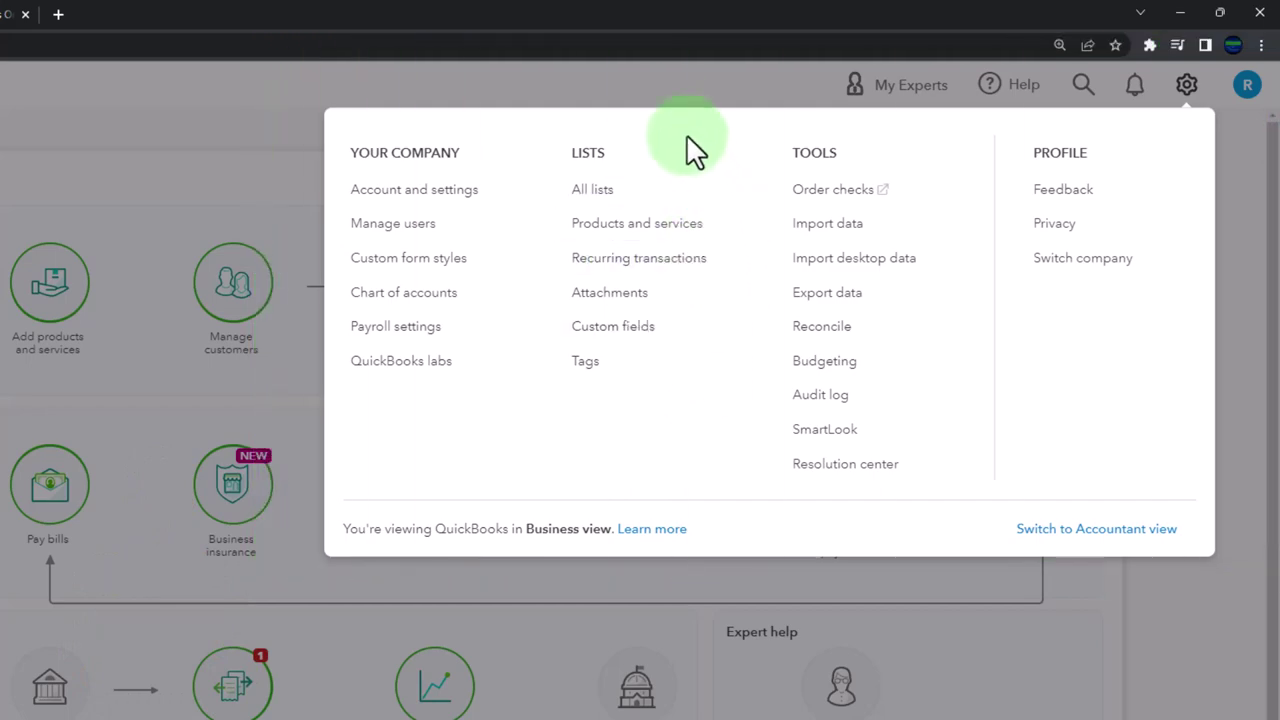
left_click(670, 88)
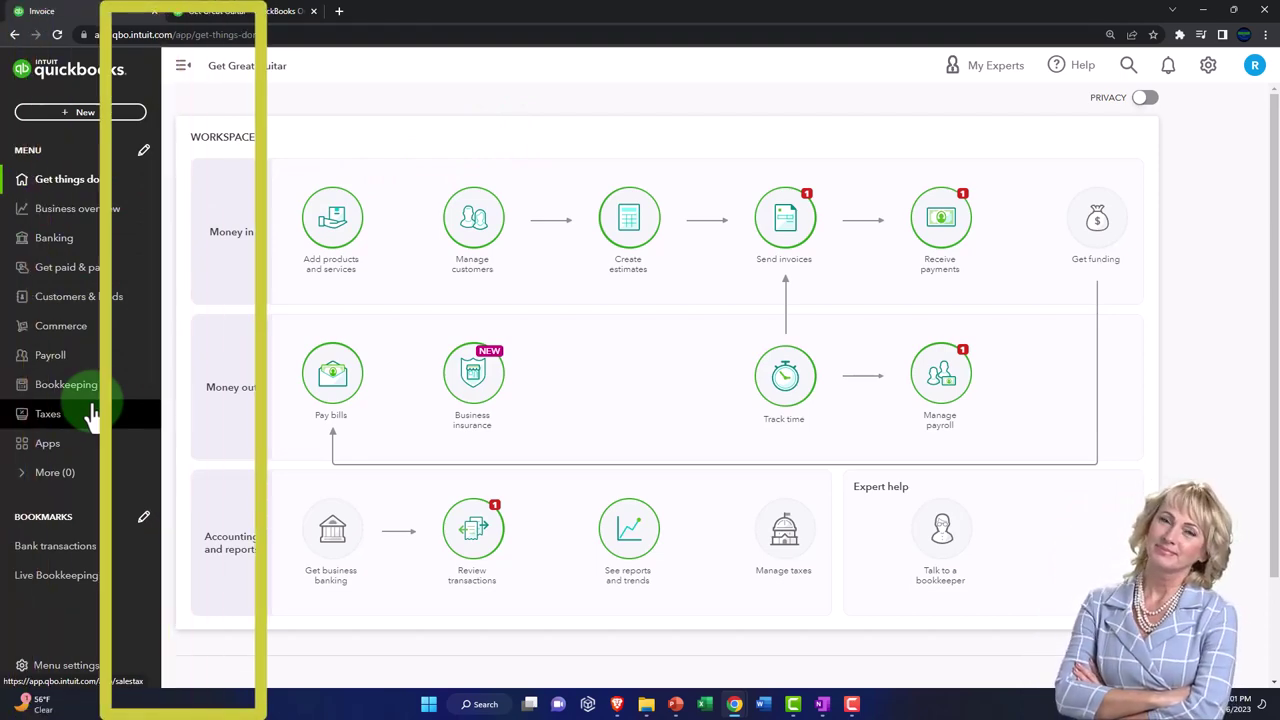
Switch QuickBooks to Accountant view and examine its full set of navigation entries
left_click(1208, 68)
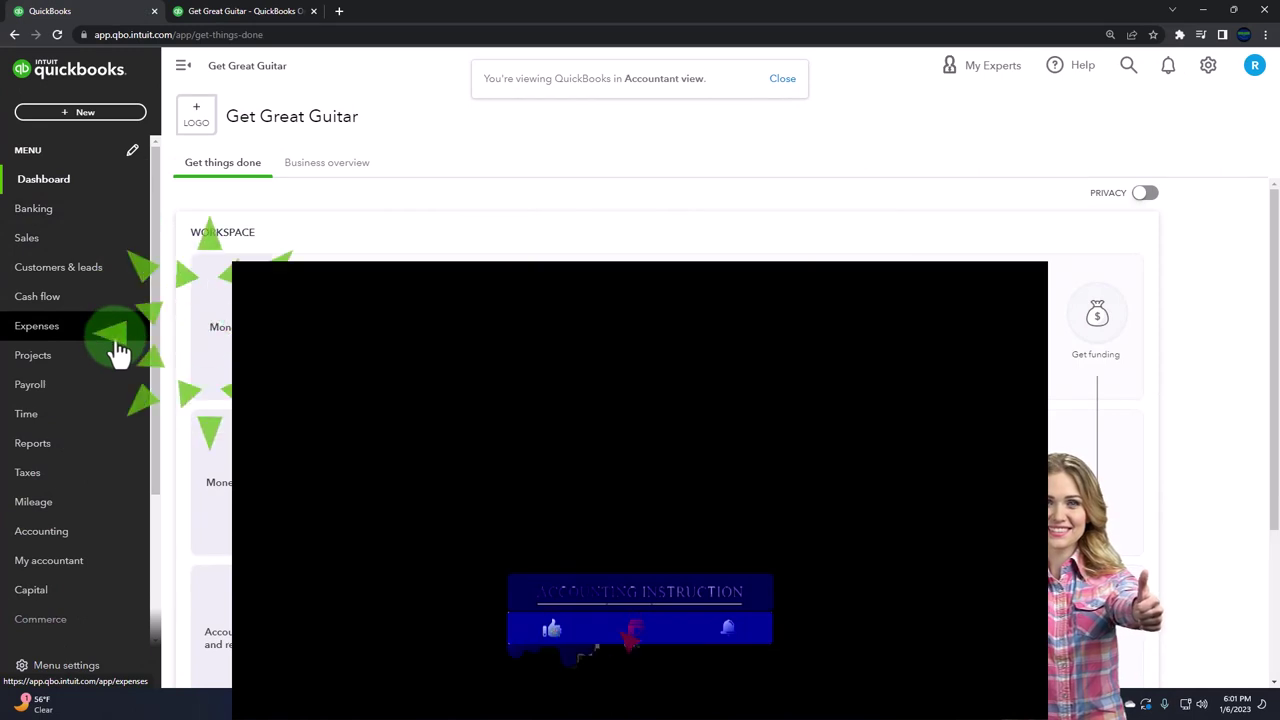
scroll(95, 400, "down", 1)
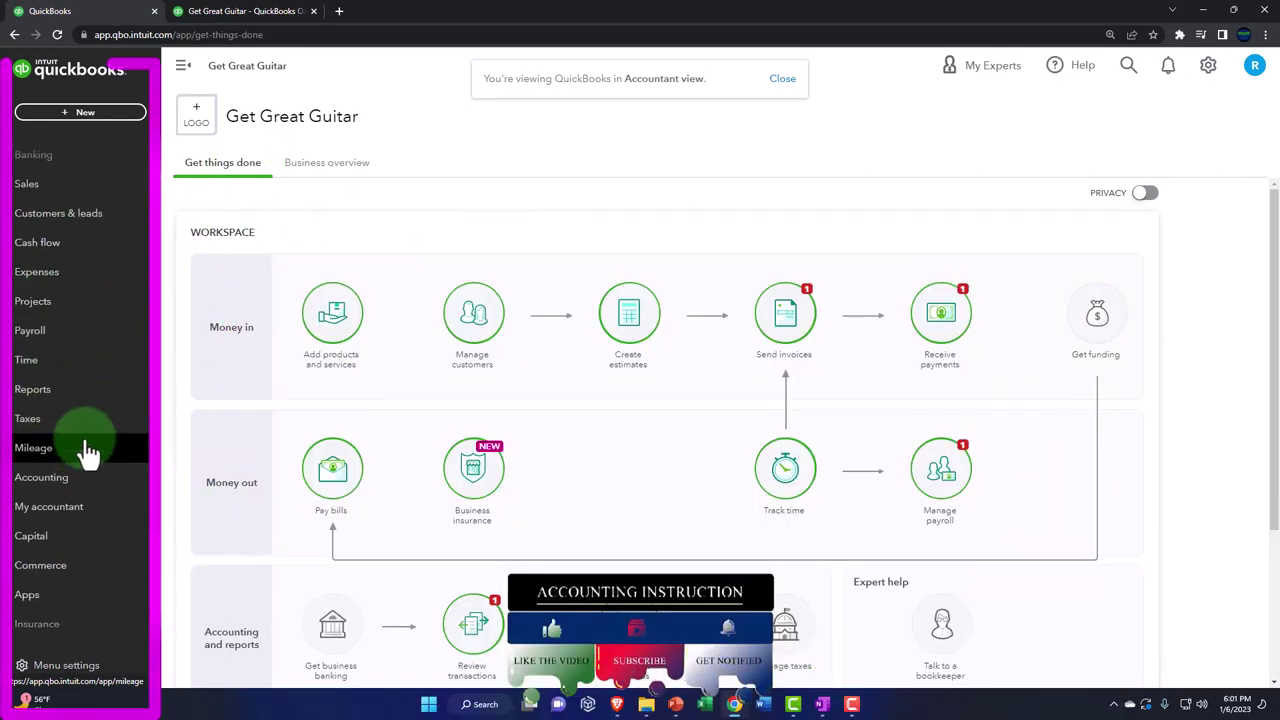
scroll(90, 452, "up", 1)
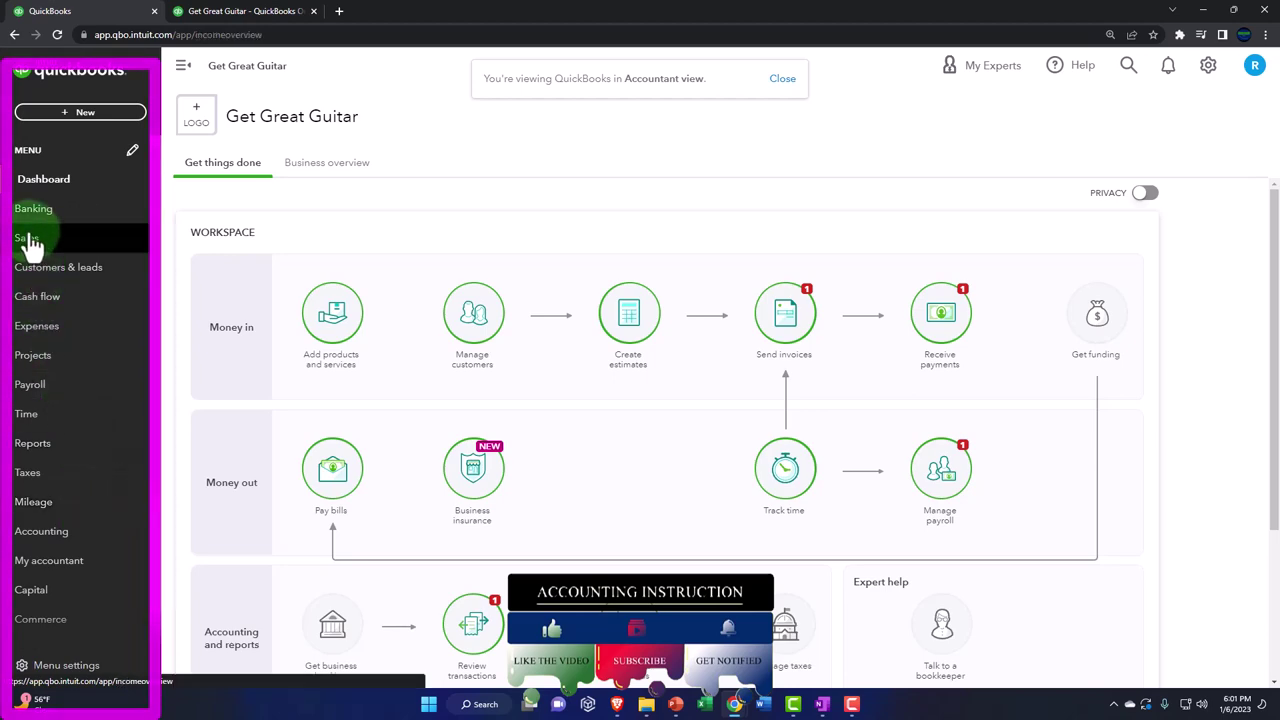
Open the Sales overview, look over its subpages against the main navigation, and return to the Dashboard
left_click(28, 239)
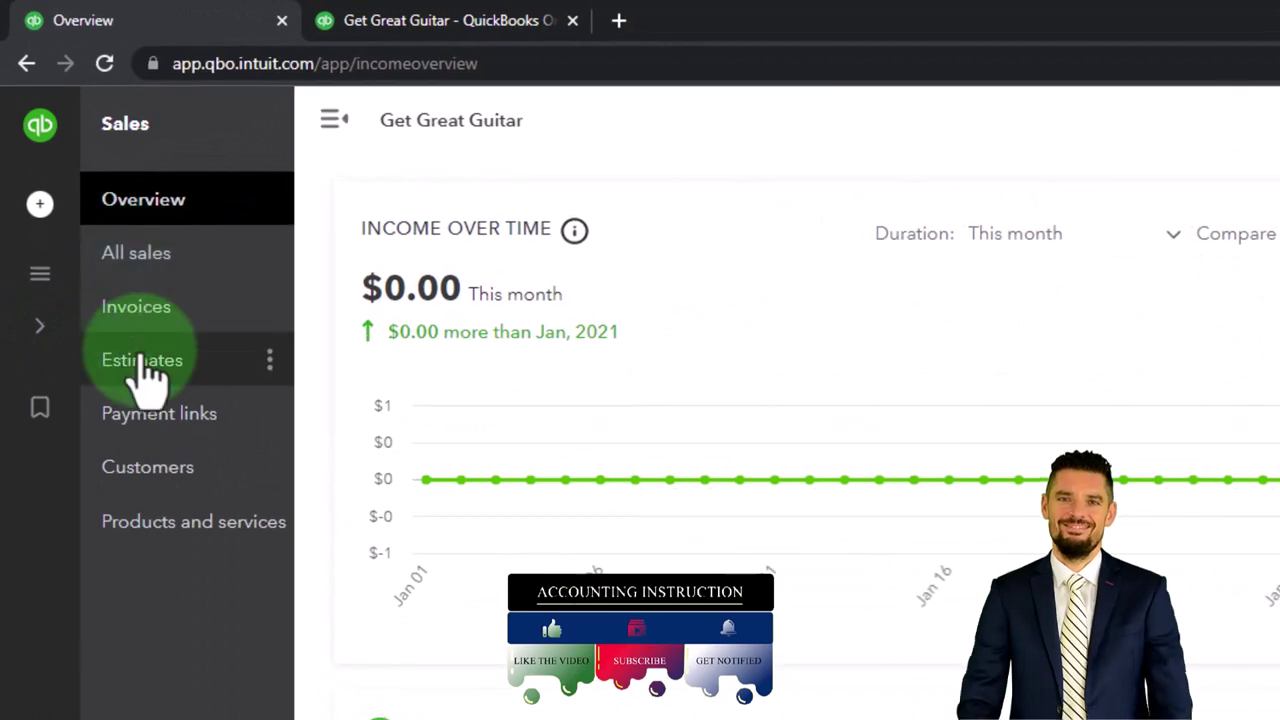
left_click(40, 275)
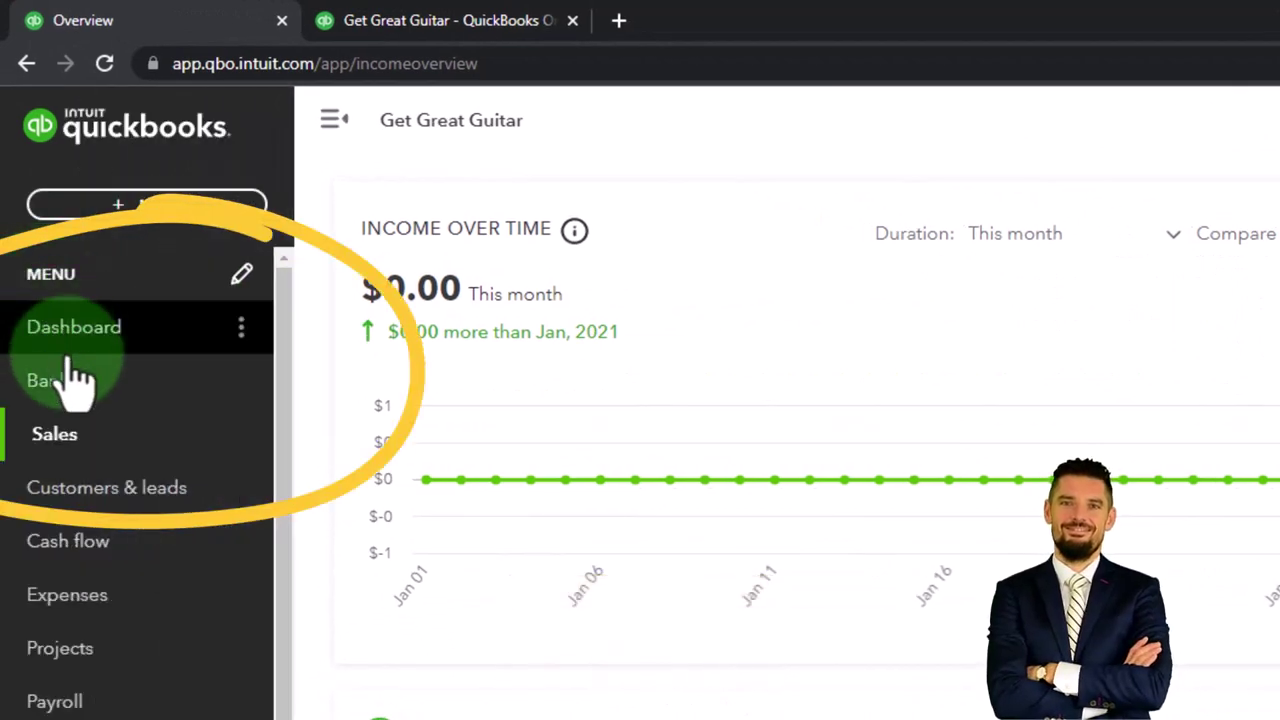
left_click(72, 438)
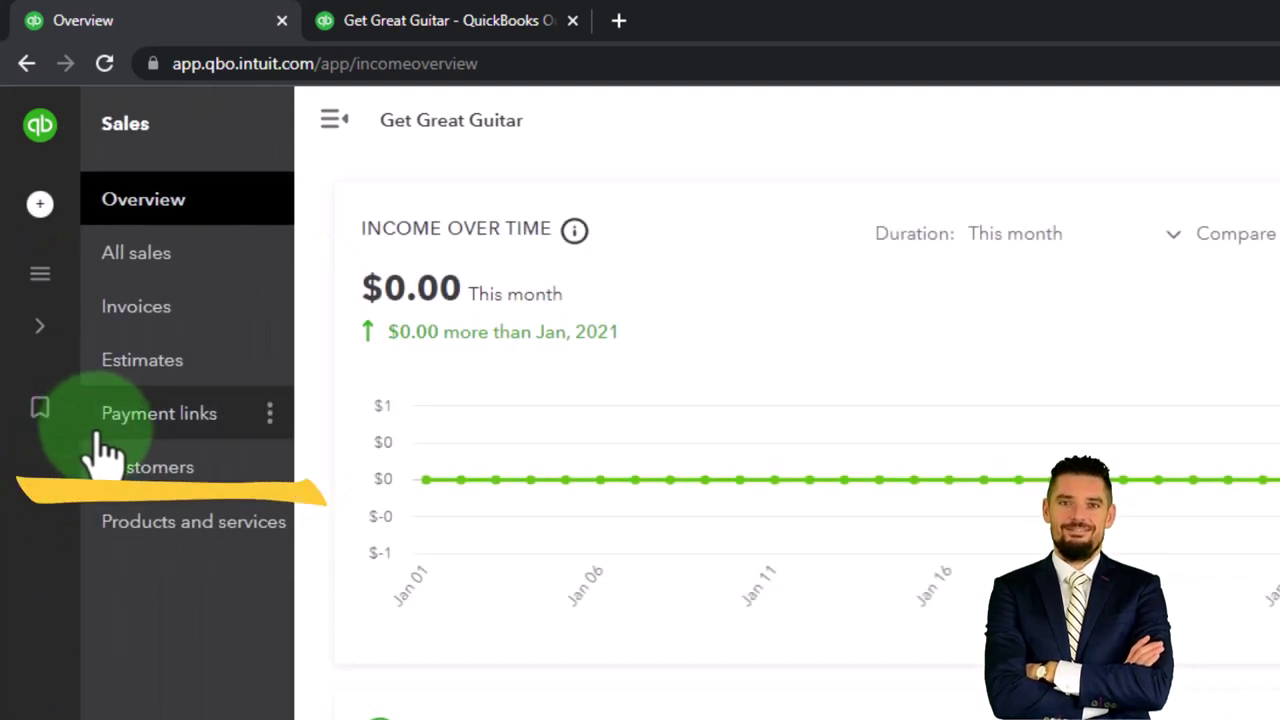
mouse_move(70, 380)
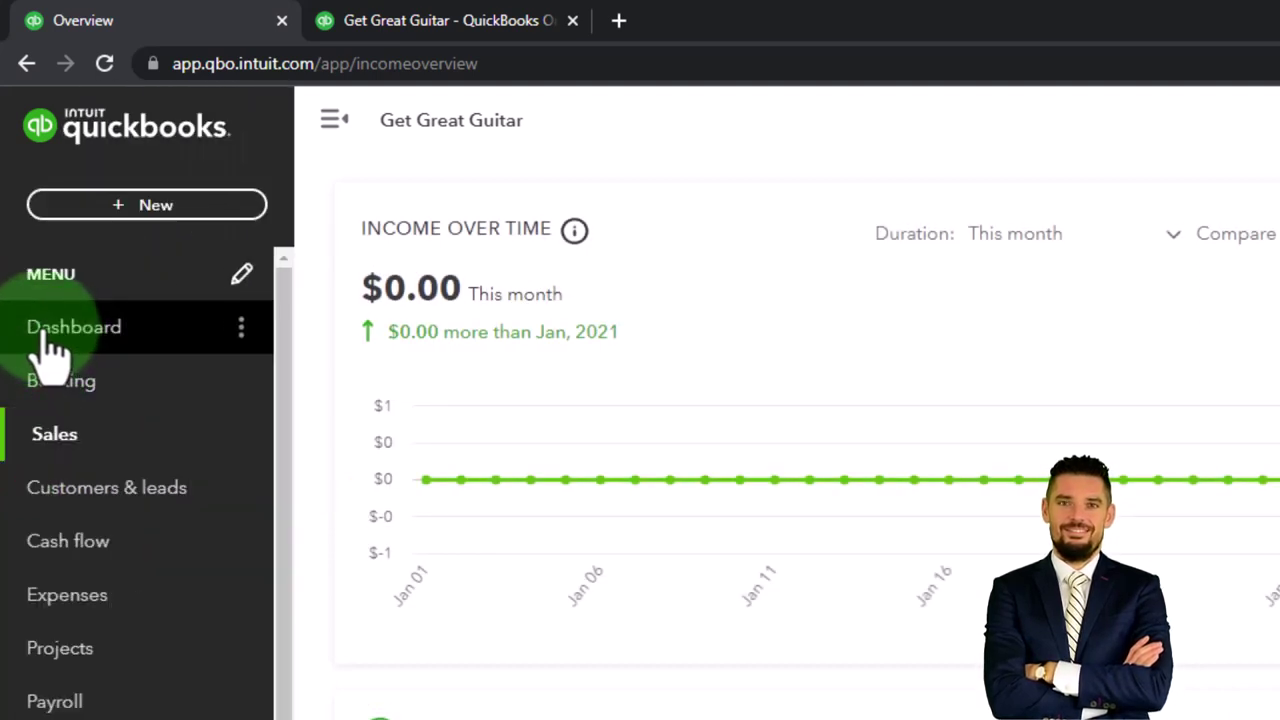
left_click(68, 335)
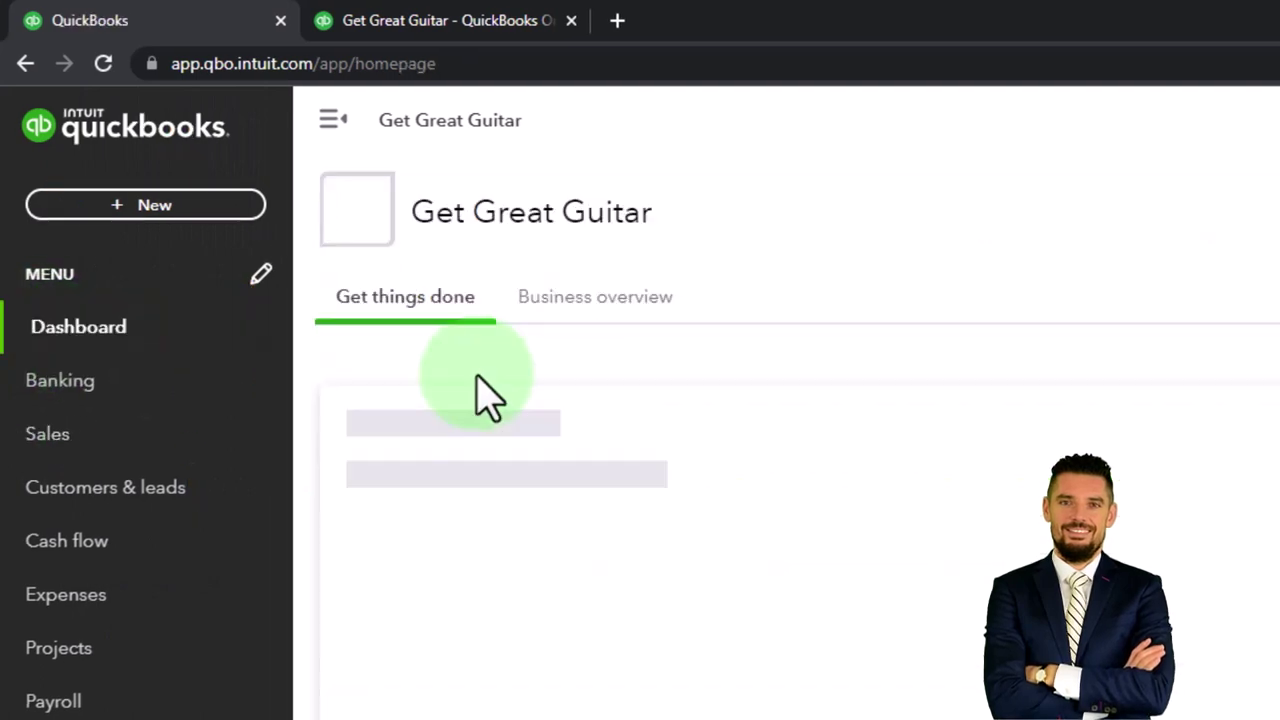
Switch to Business view, open its Get things done page, and return to Accountant view
left_click(1178, 96)
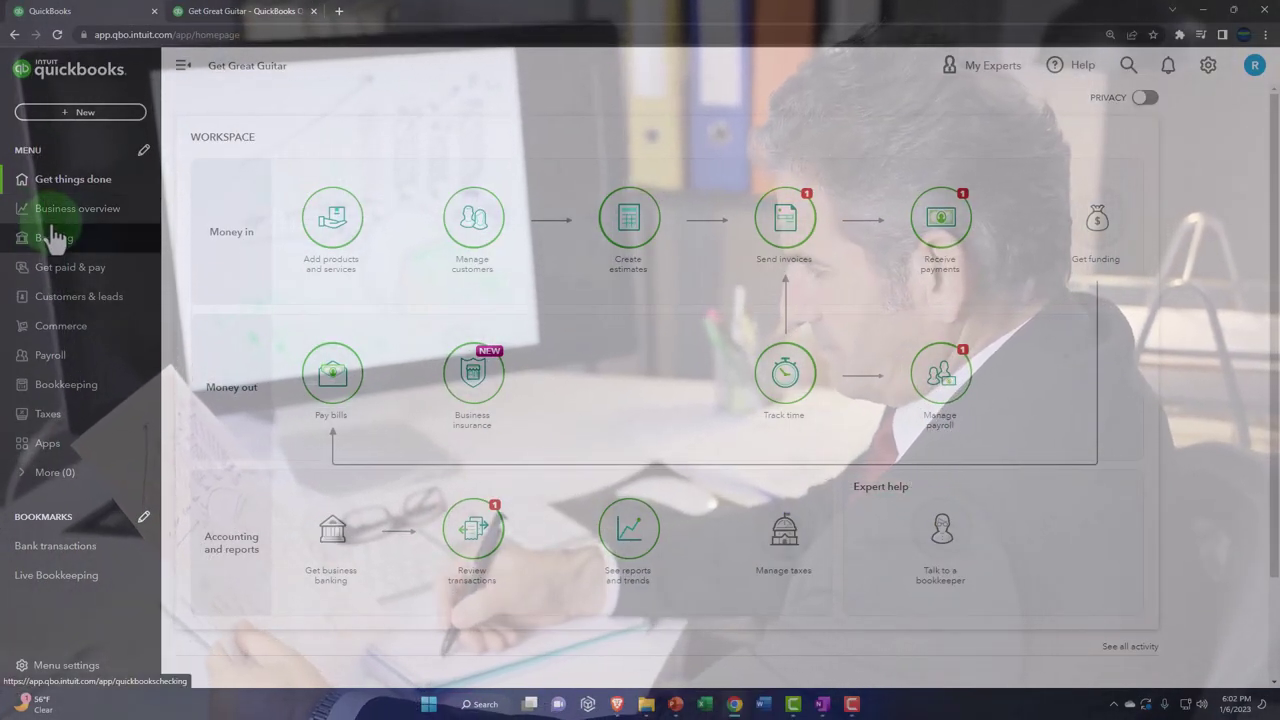
left_click(48, 184)
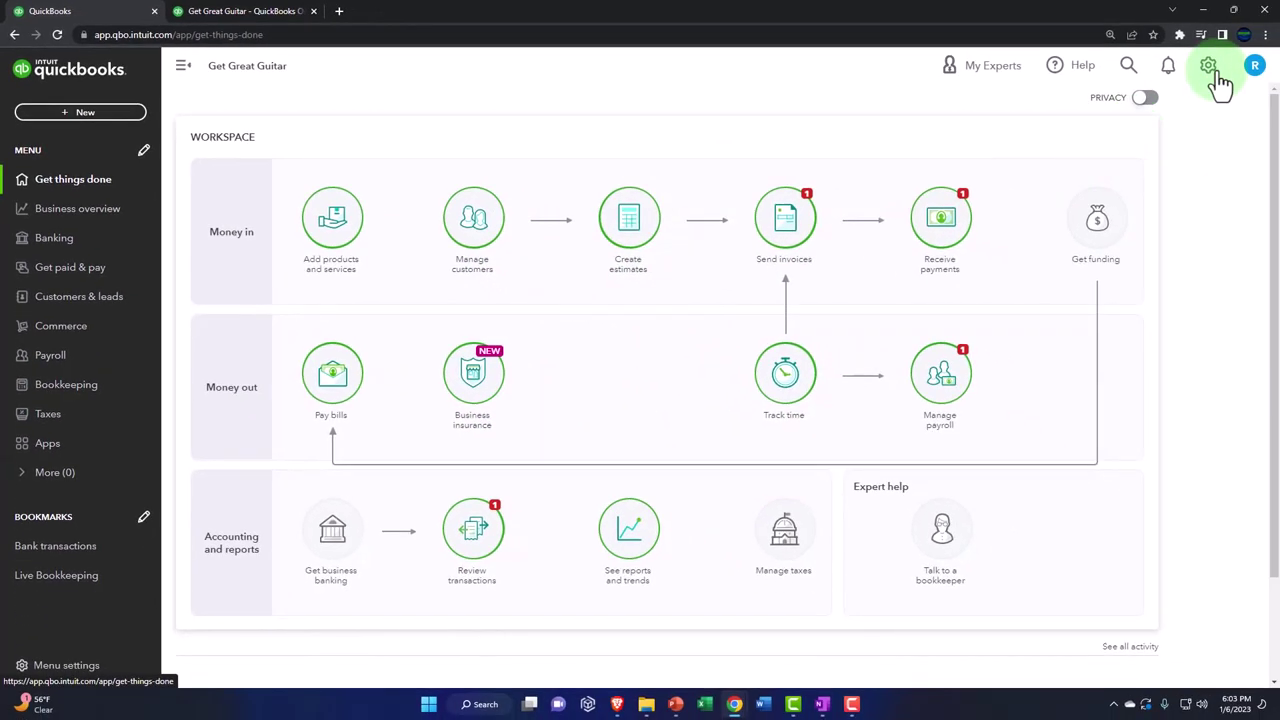
left_click(1209, 68)
left_click(1151, 410)
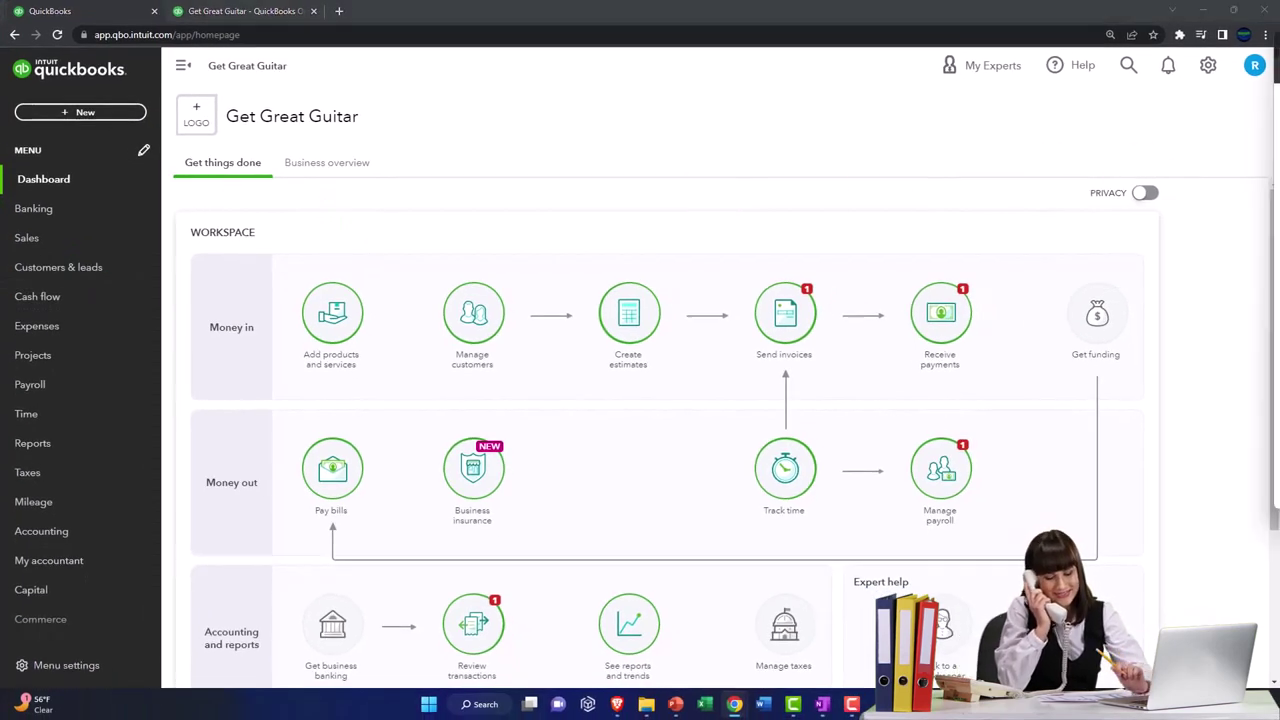
Bring the Sample Company window over Get Great Guitar, expand its navigation menu for comparison, and return to Get Great Guitar
left_click_drag(1279, 250, 800, 133)
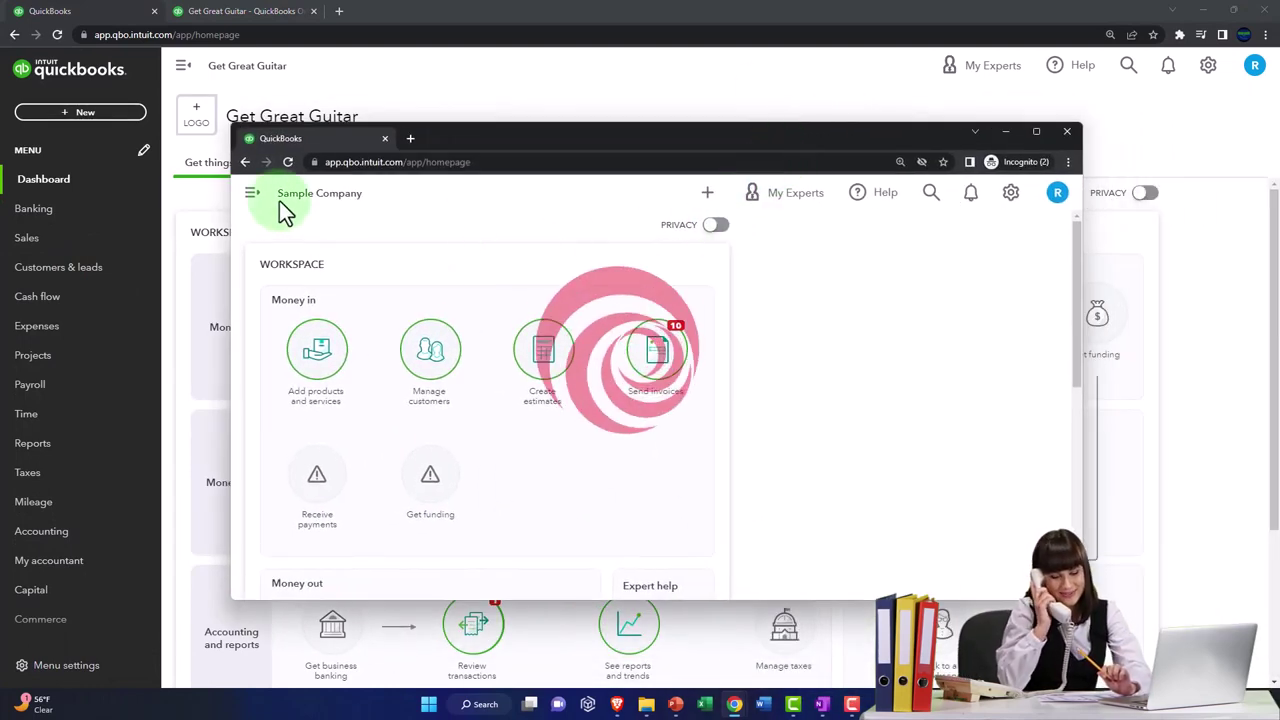
left_click(253, 195)
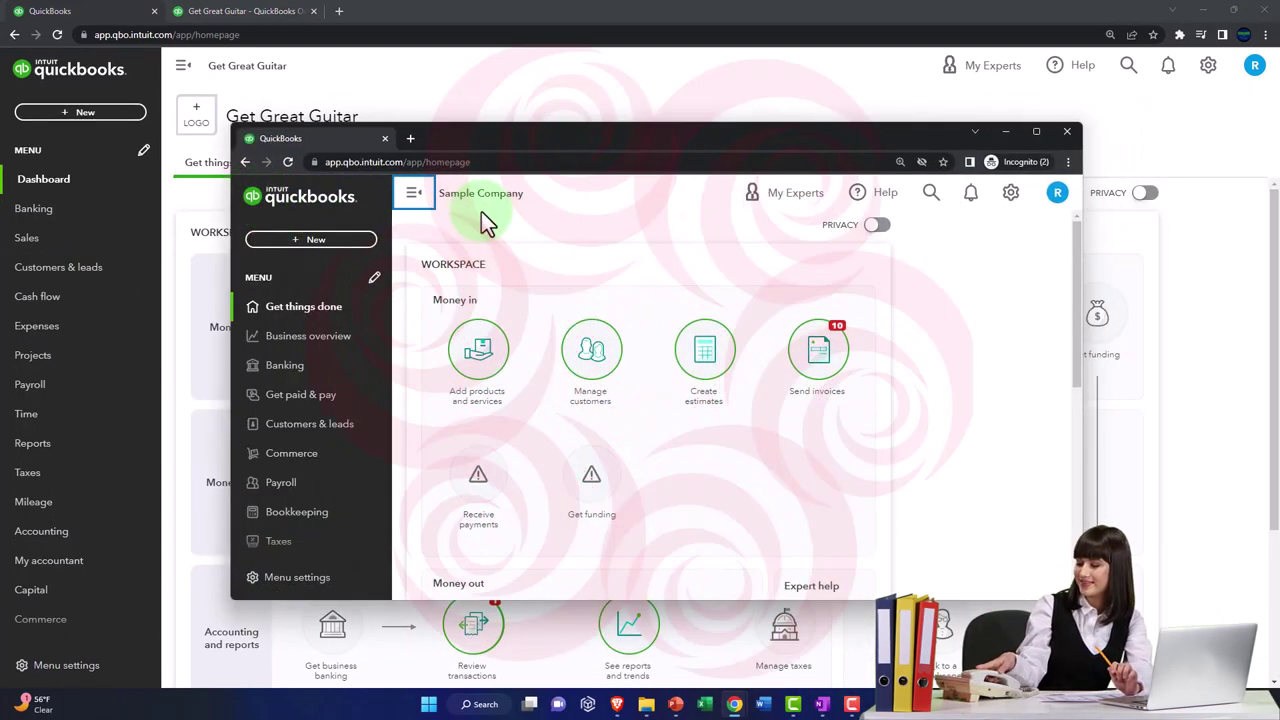
left_click_drag(474, 136, 454, 164)
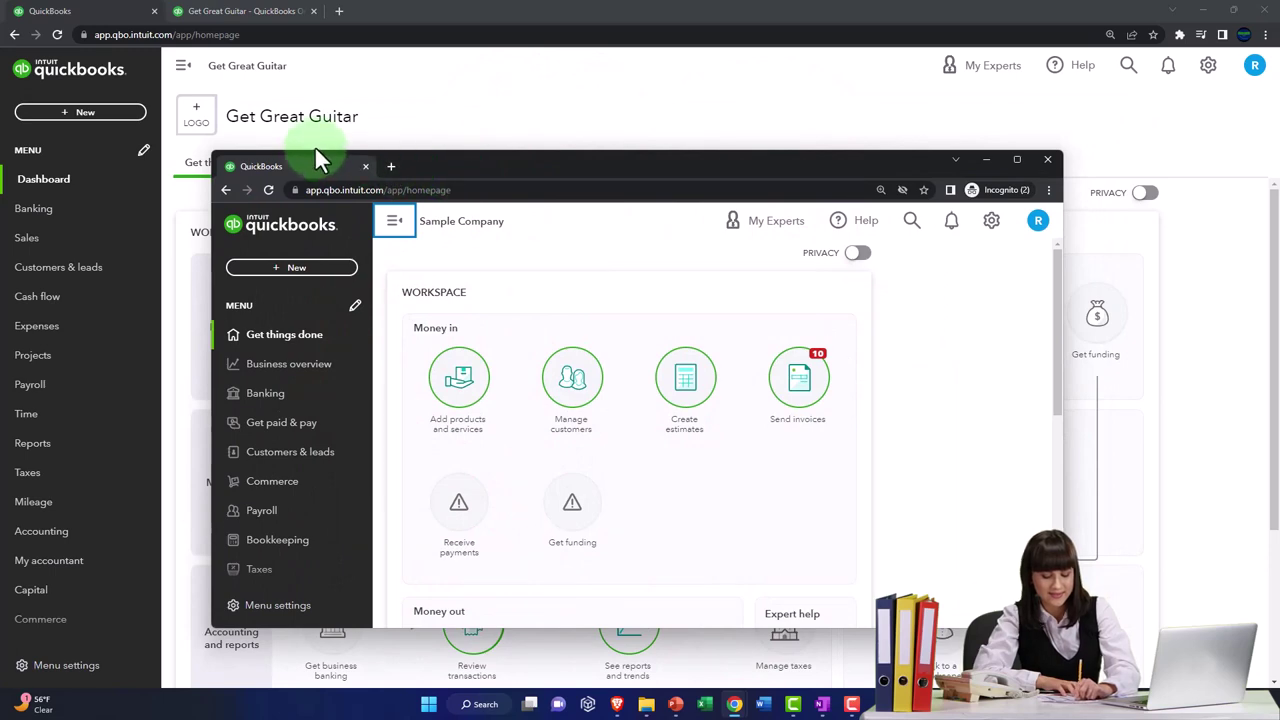
left_click(322, 357)
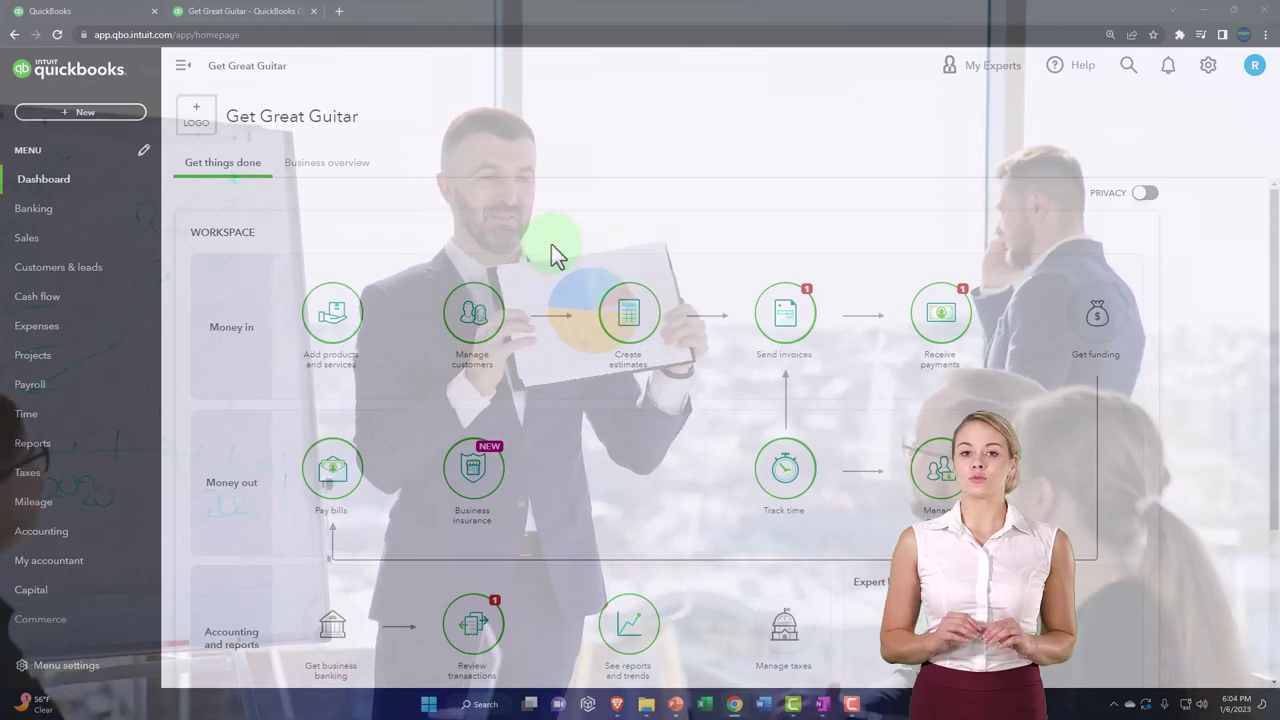
Examine the new transaction forms for customers, vendors, employees and other from the Accountant view Dashboard
left_click(88, 113)
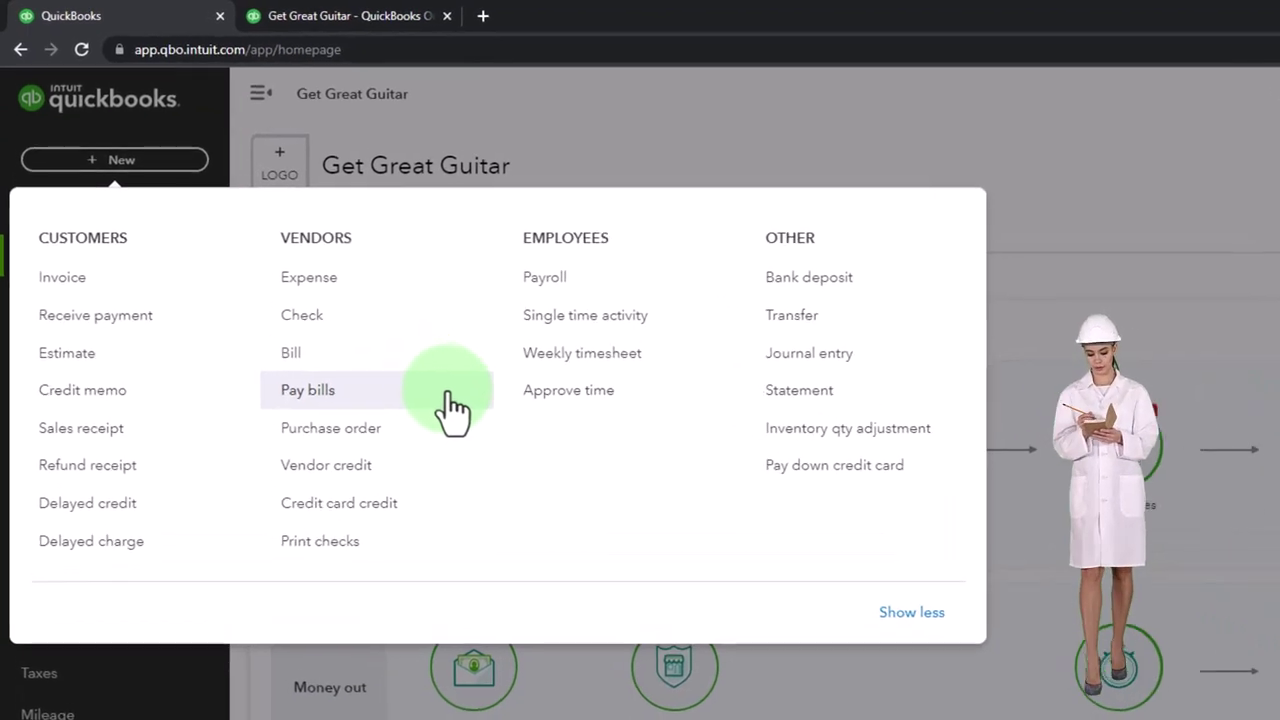
left_click(452, 405)
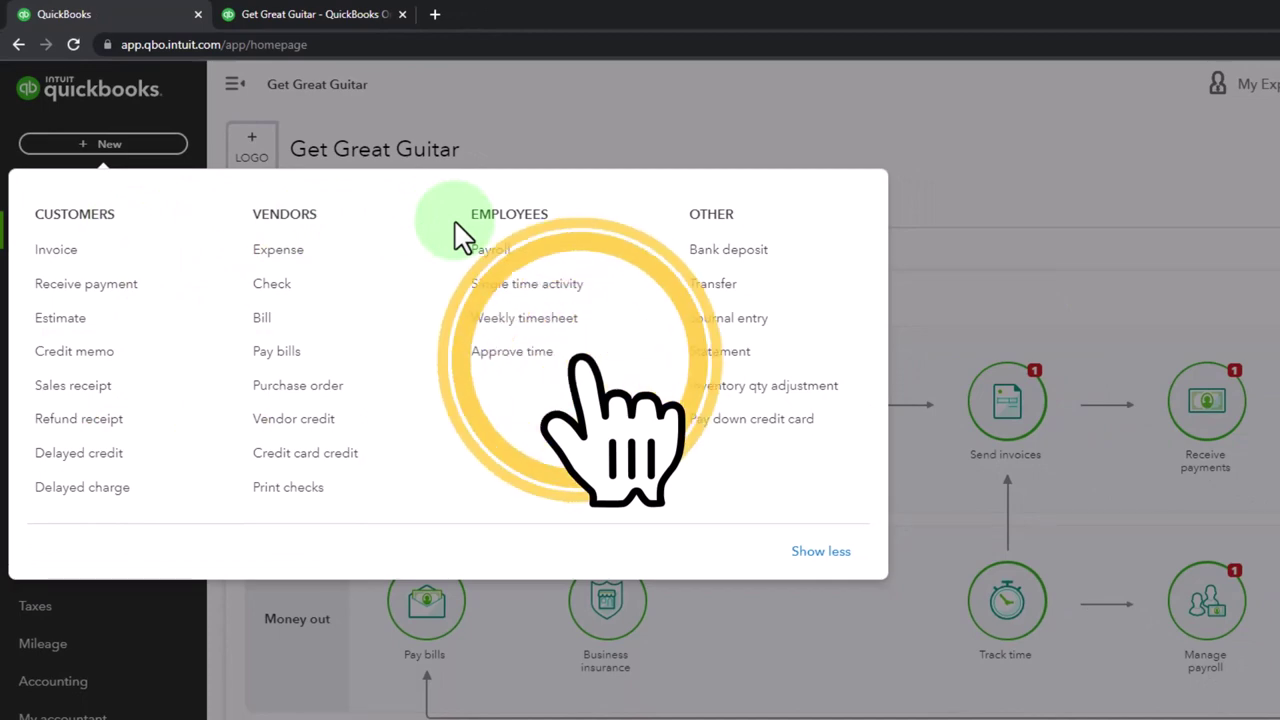
Look over the settings menu's company, lists, tools and profile groups, compare it with the new transaction forms, and return to the Dashboard
left_click(597, 143)
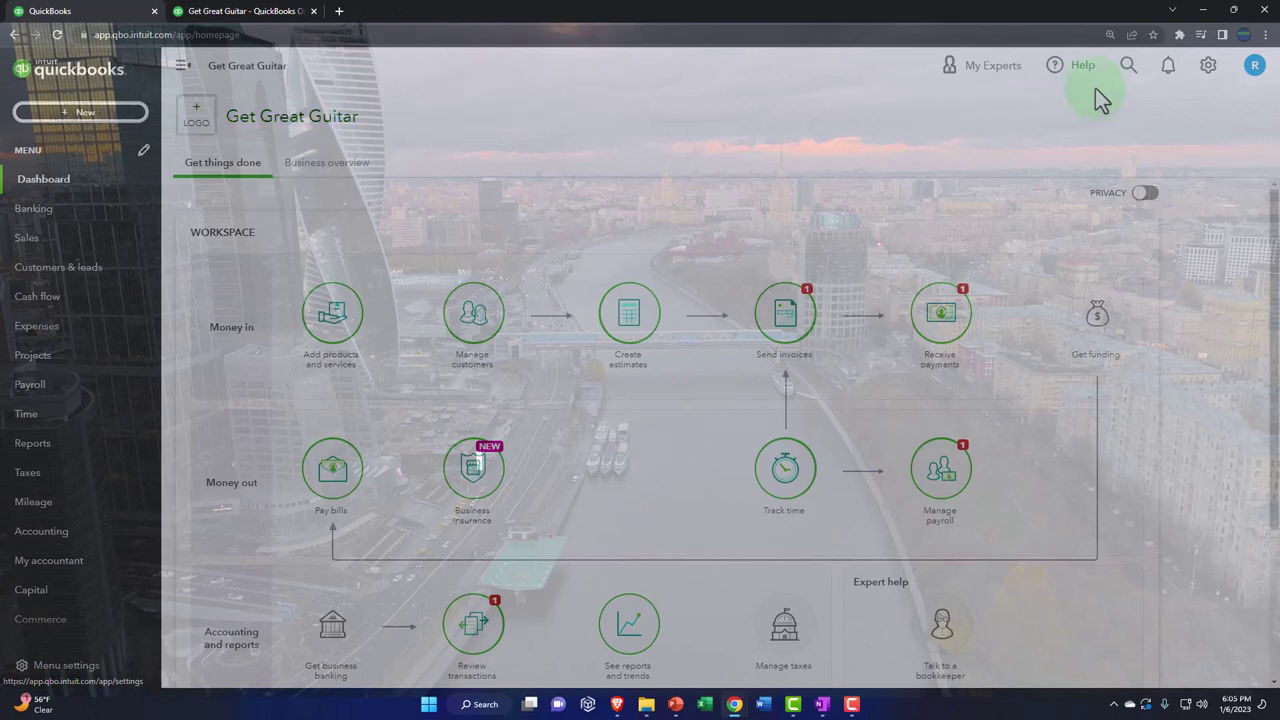
left_click(1208, 72)
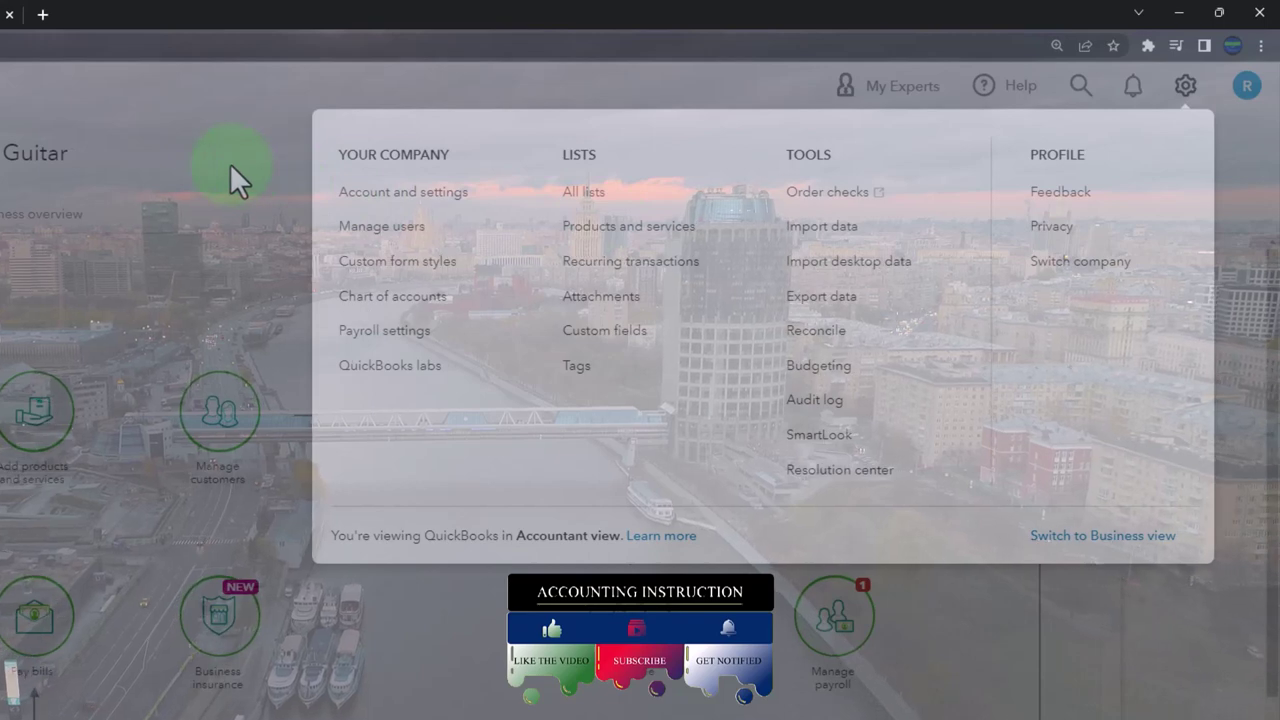
left_click(231, 167)
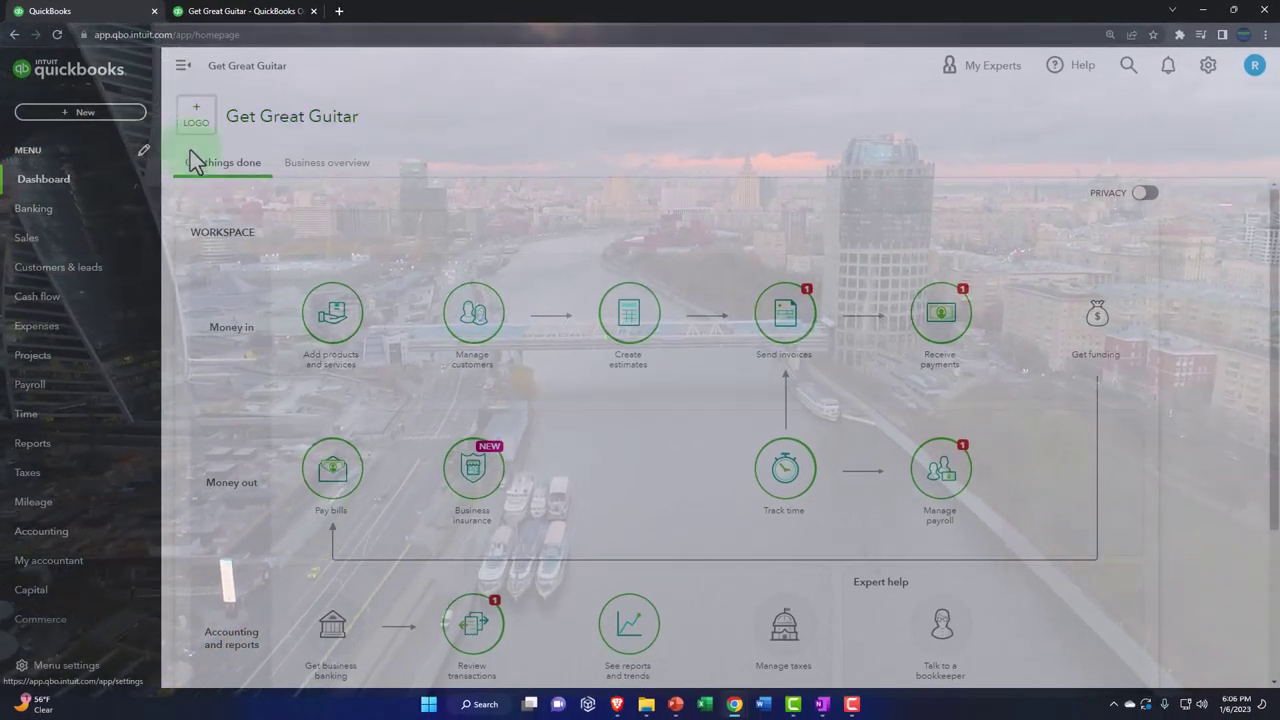
left_click(105, 116)
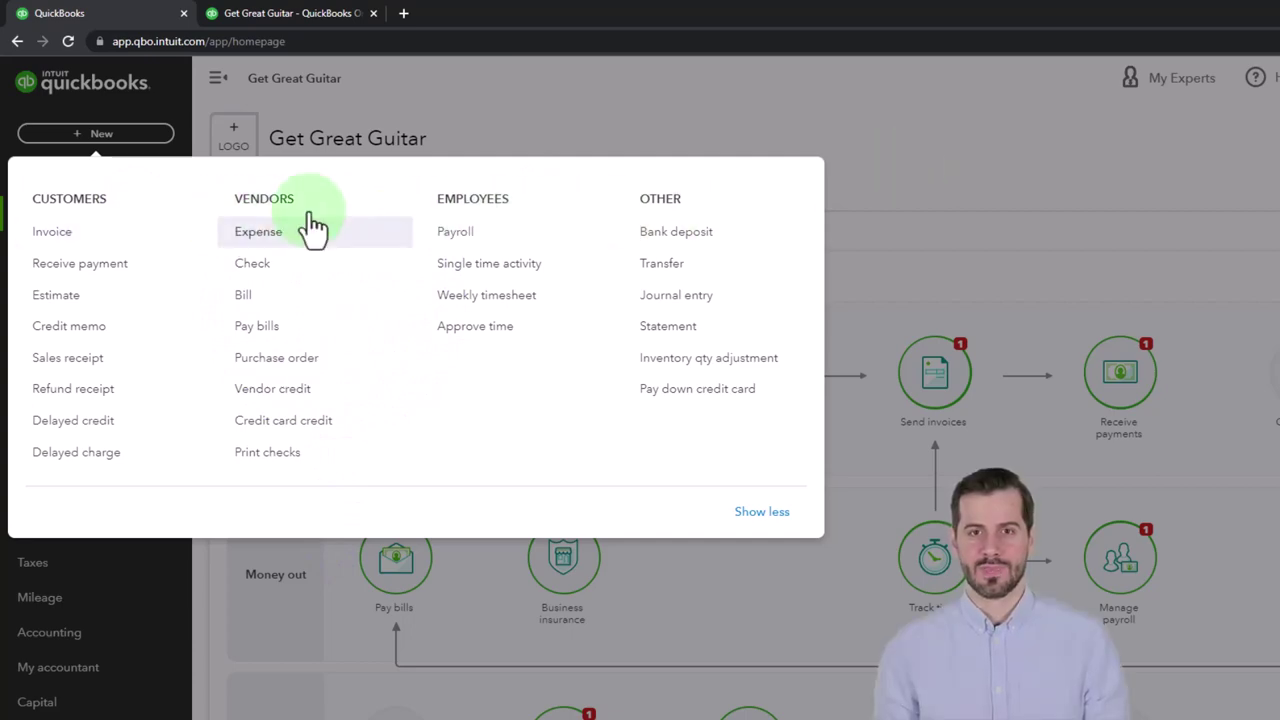
left_click(929, 125)
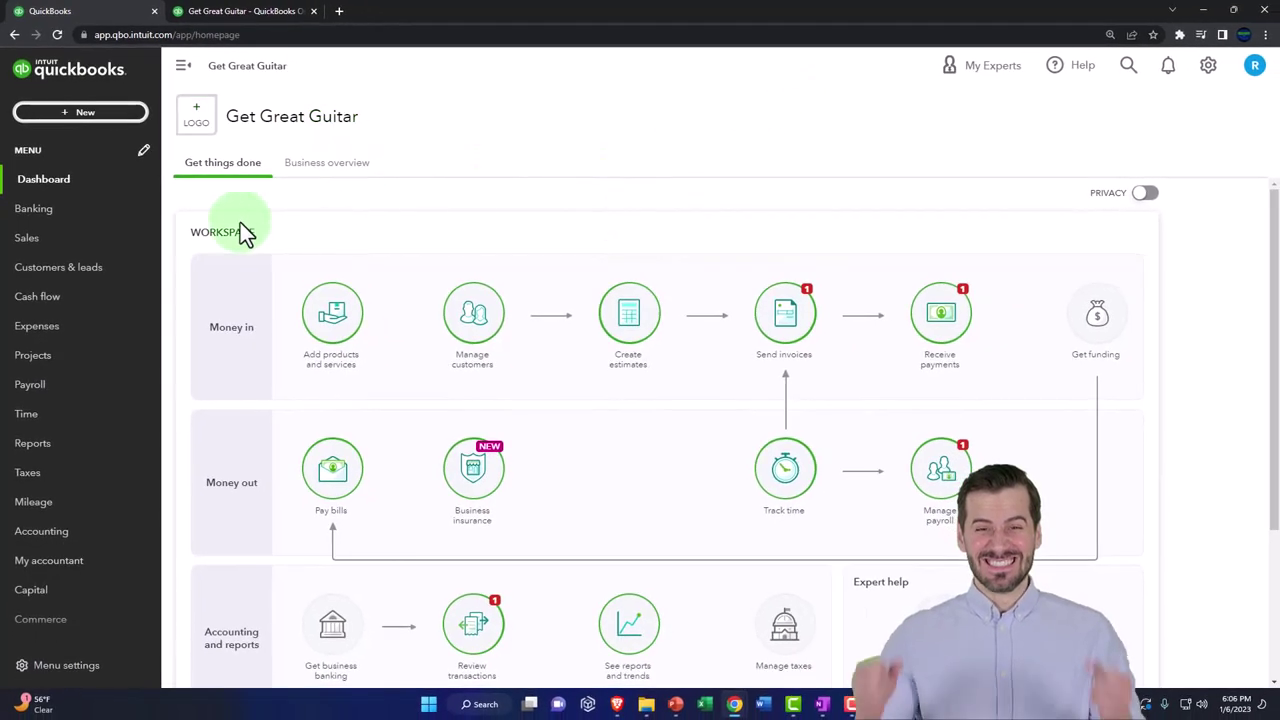
Open the Customers page under Sales, look it over, and return to the main navigation
left_click(66, 243)
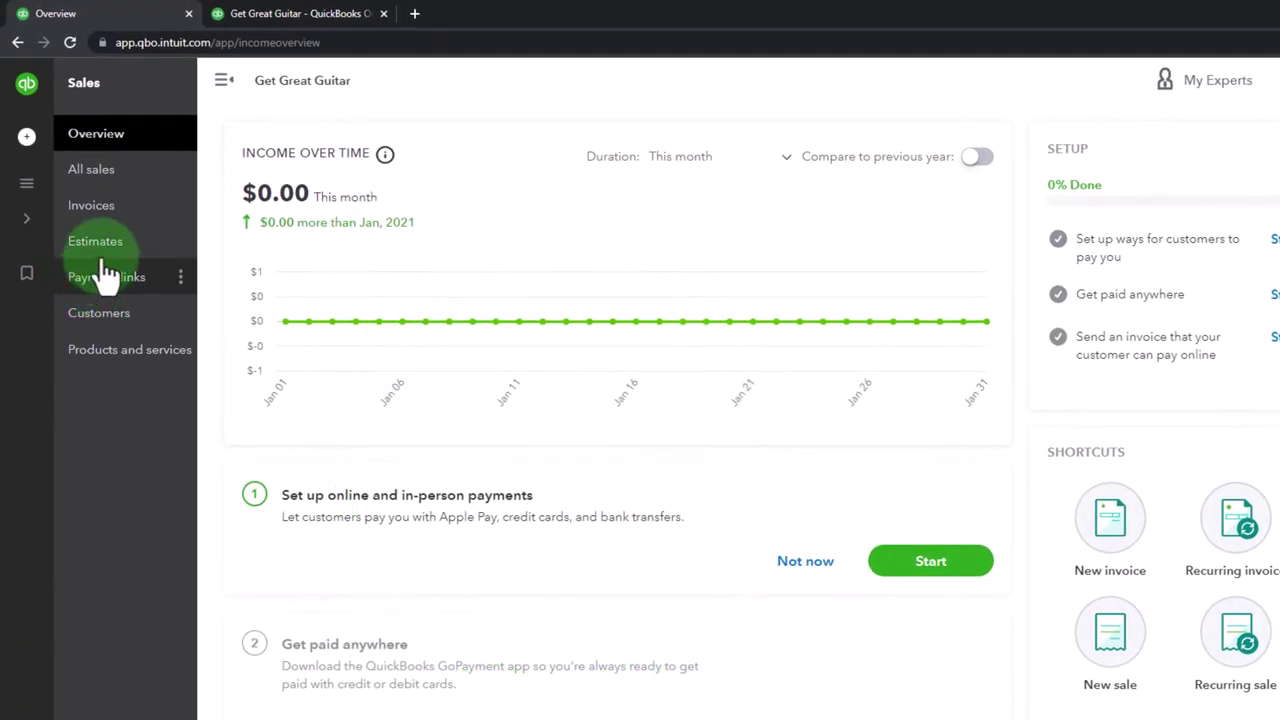
left_click(113, 328)
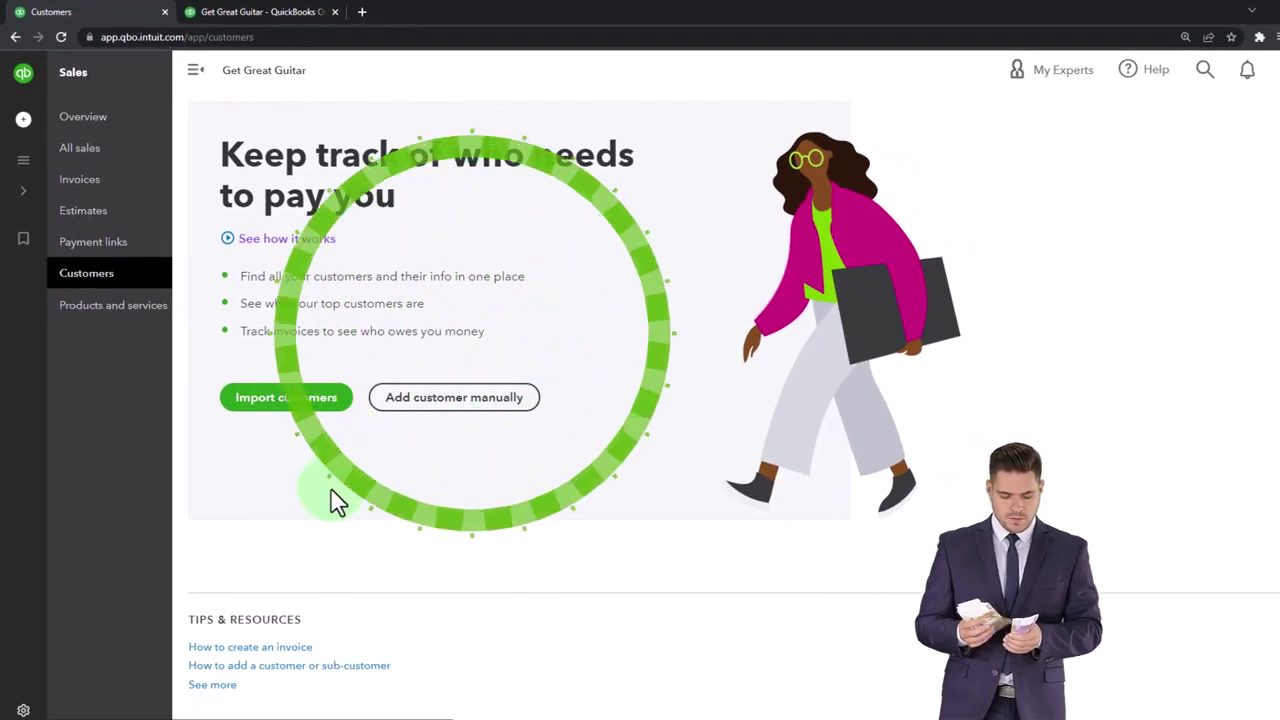
left_click(23, 160)
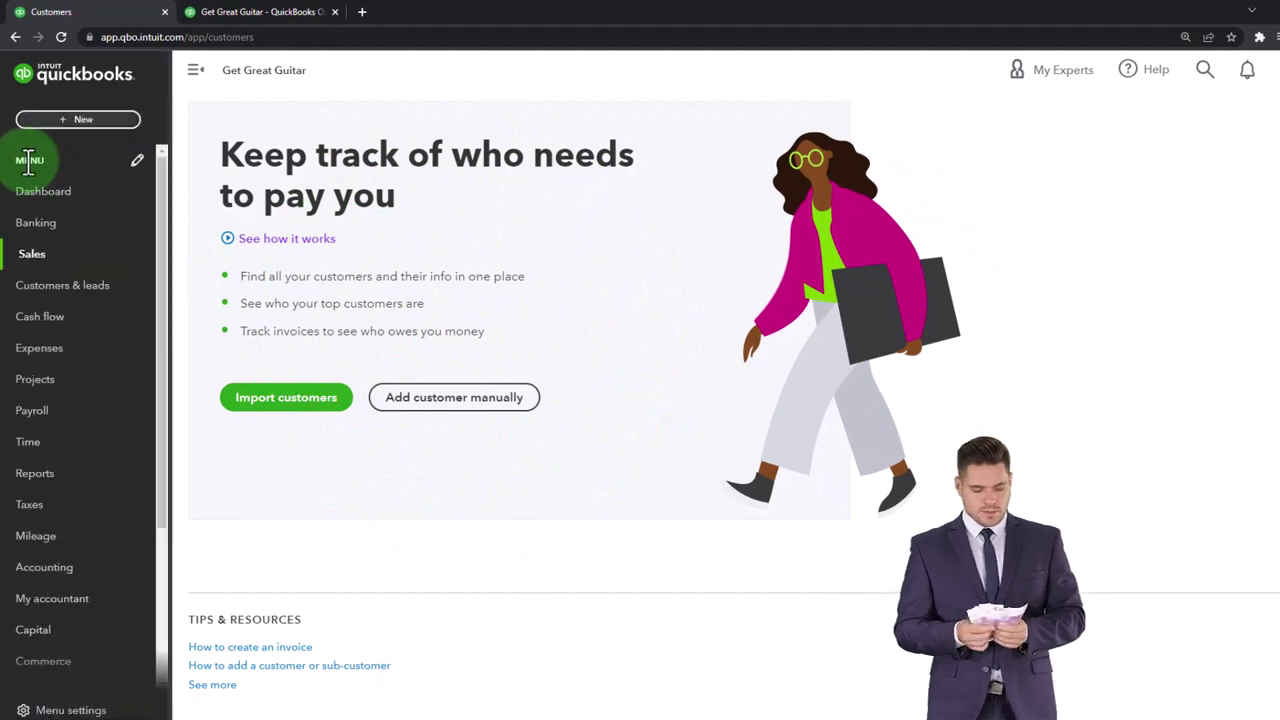
left_click(44, 195)
Open the Vendors page under Expenses, look it over, and bring back the main navigation
left_click(46, 358)
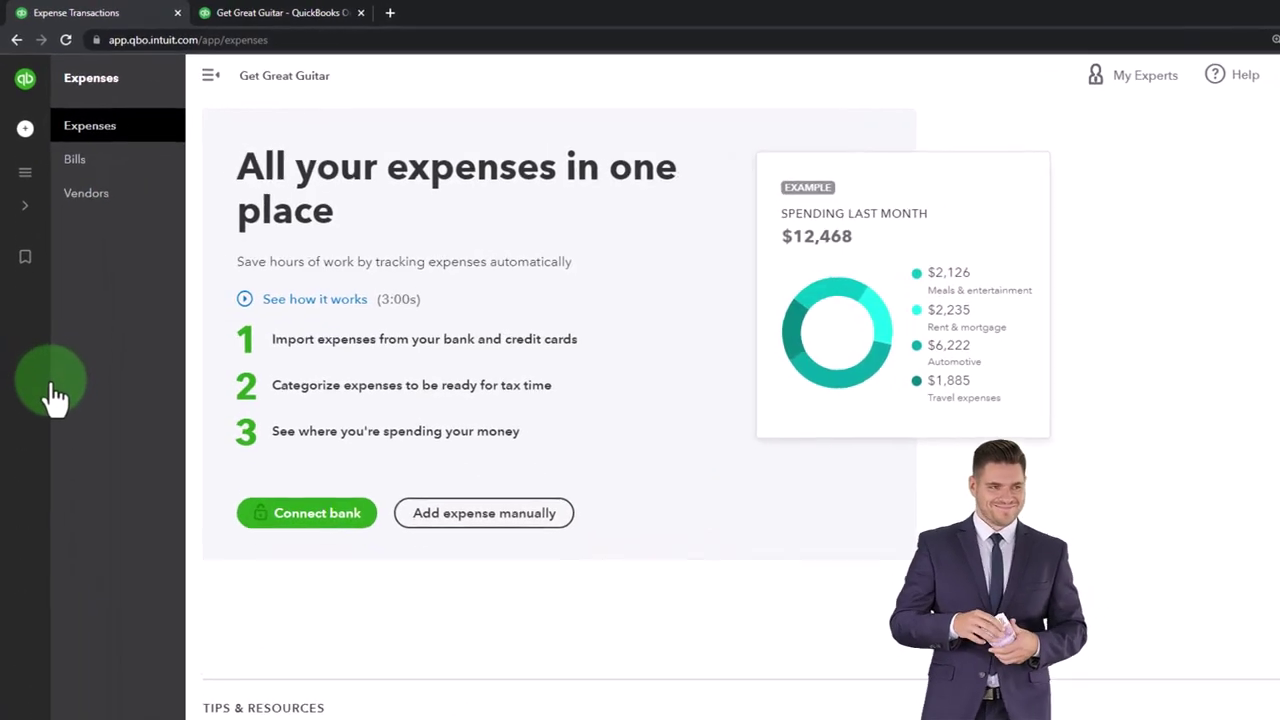
left_click(88, 208)
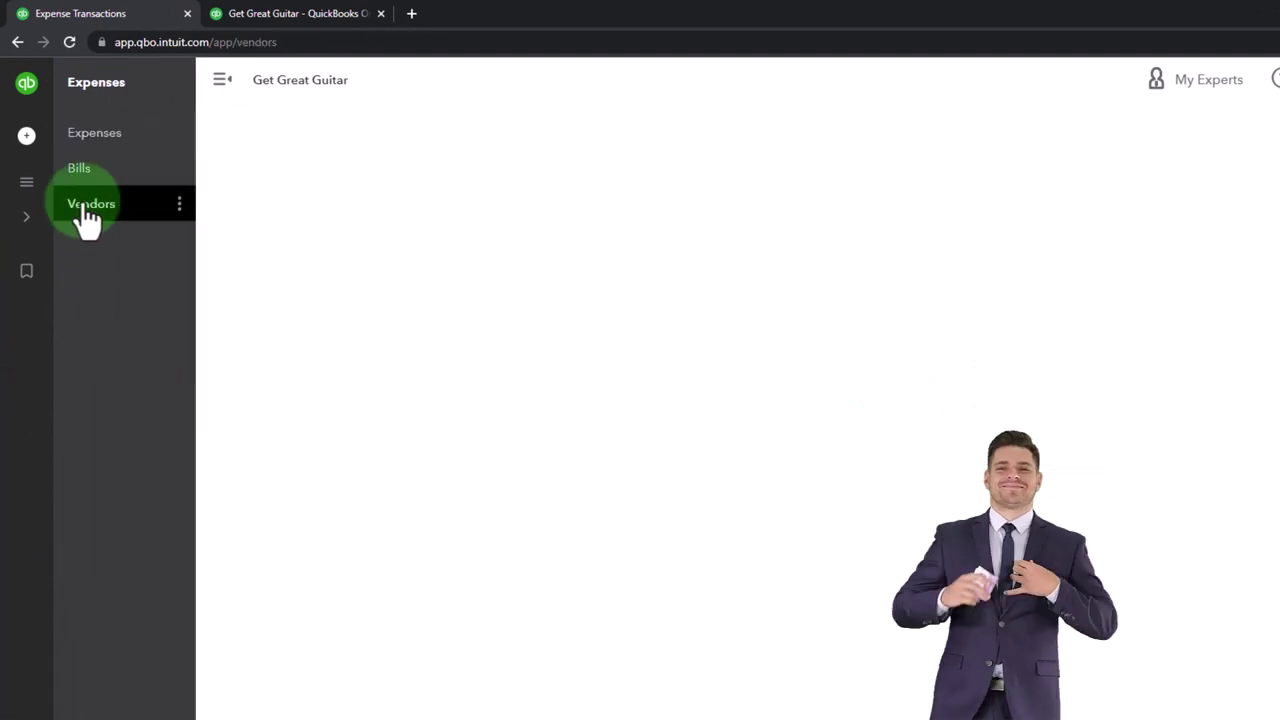
left_click(27, 181)
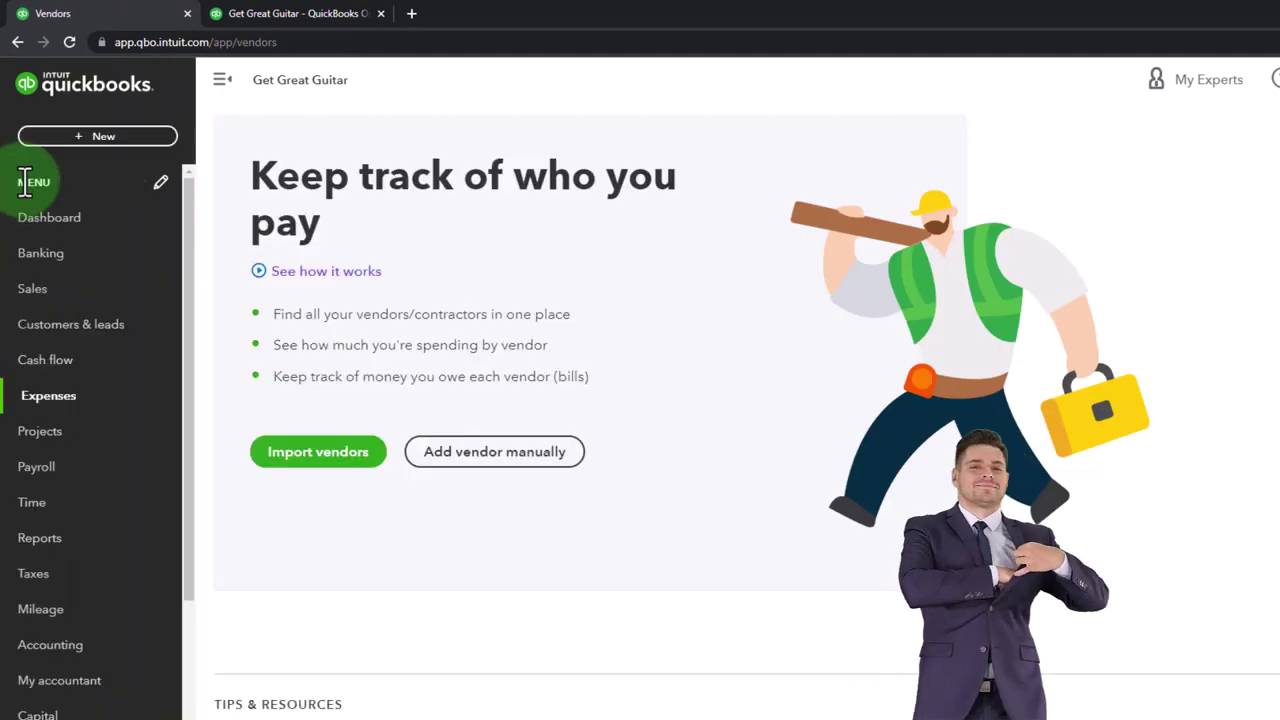
Open the Payroll overview, look over its subpages, and return to the Dashboard
left_click(50, 478)
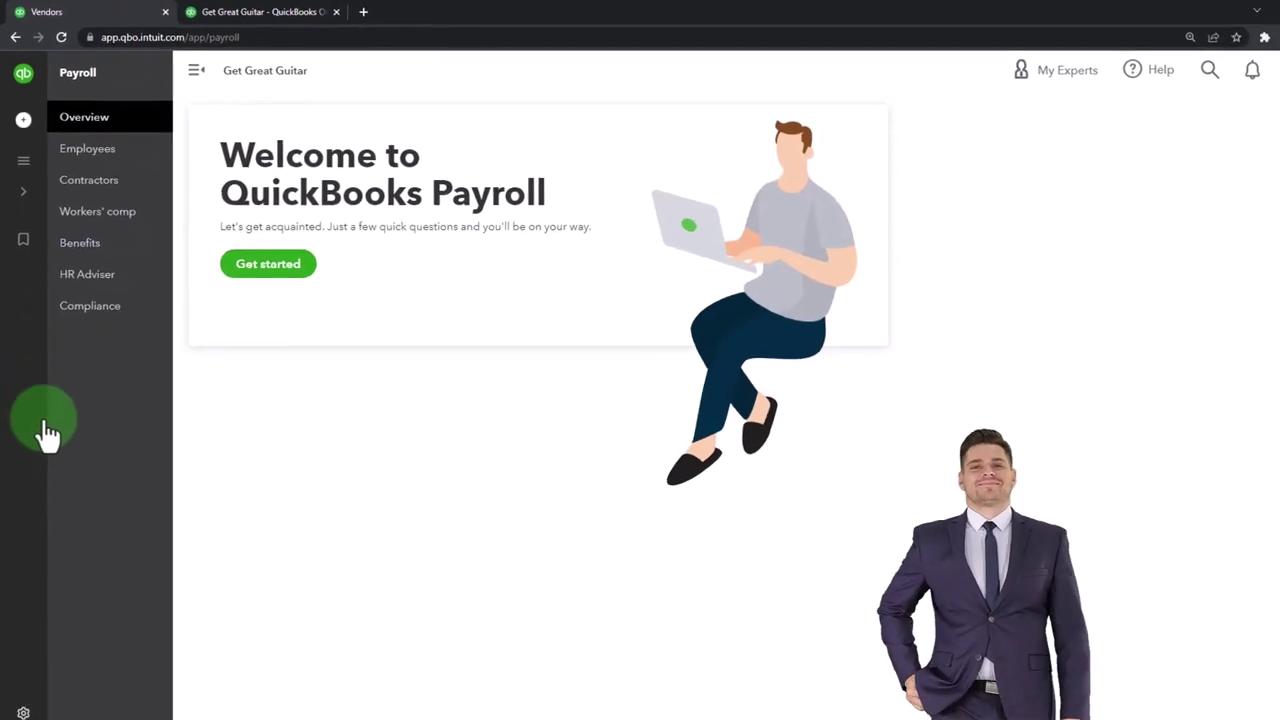
left_click(28, 165)
left_click(883, 150)
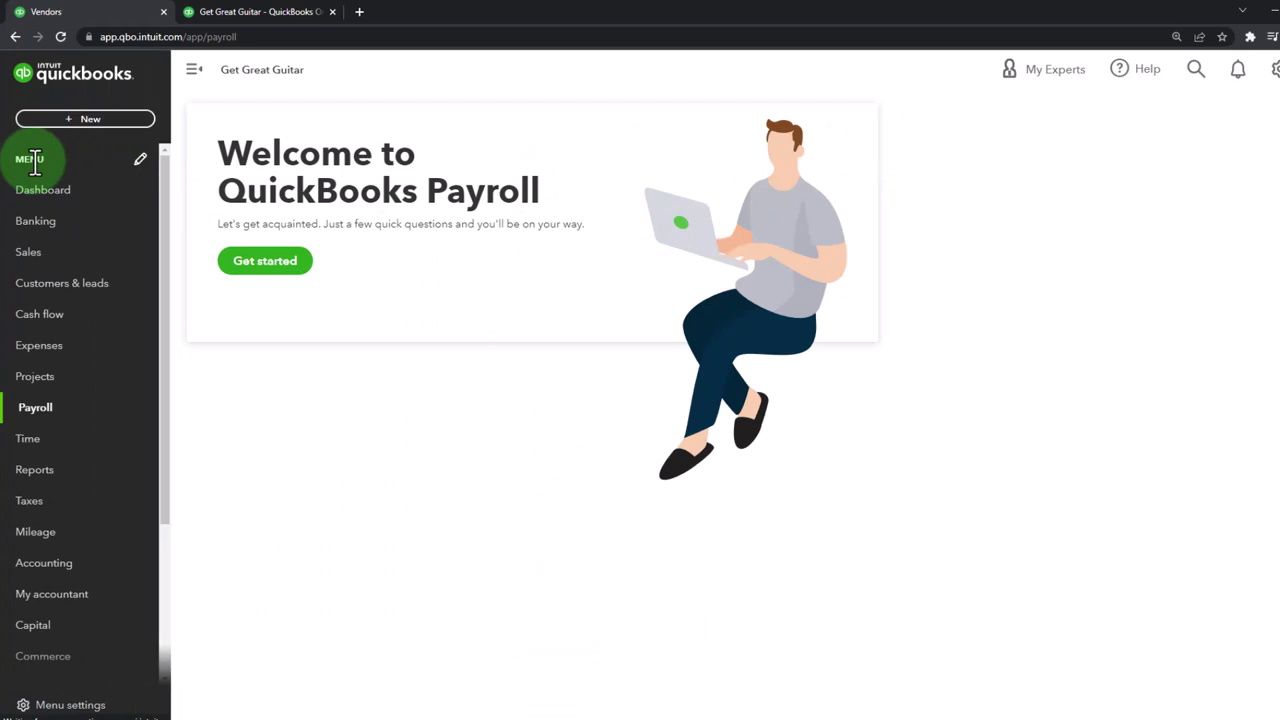
left_click(41, 195)
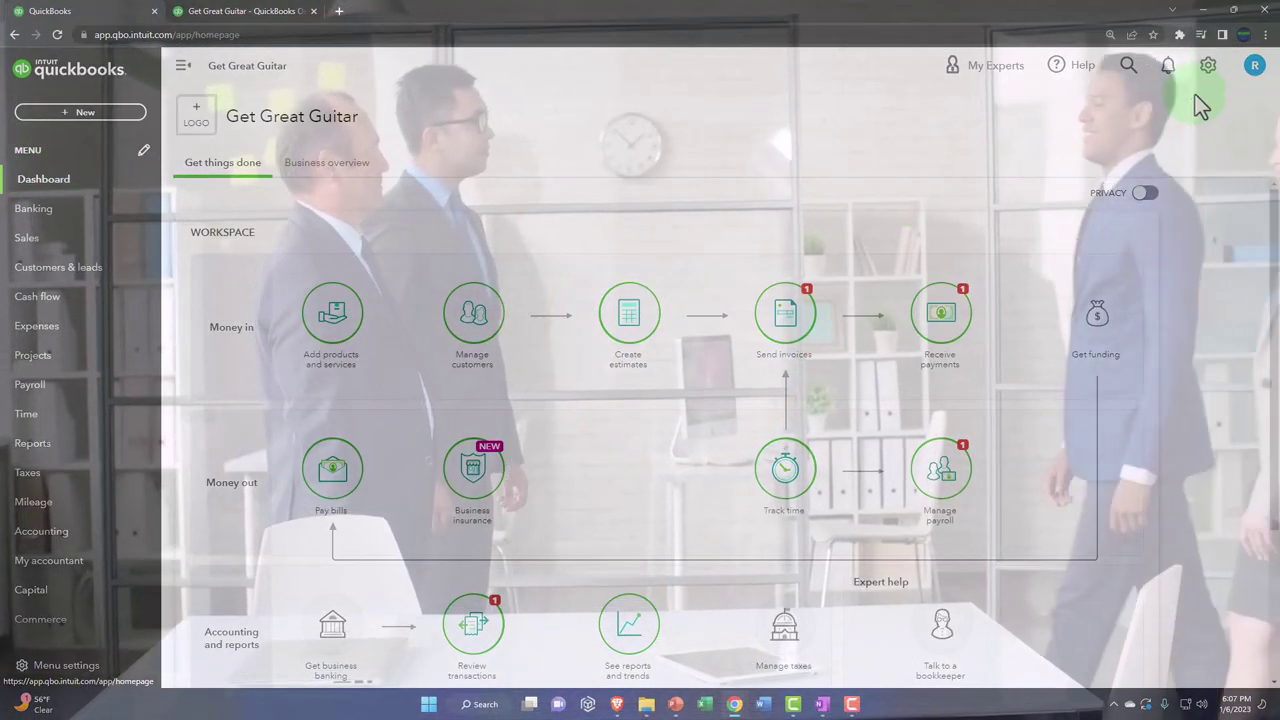
Open the company's Account and Settings and set the stored cartoon figure in a black shirt as the company logo
left_click(1209, 68)
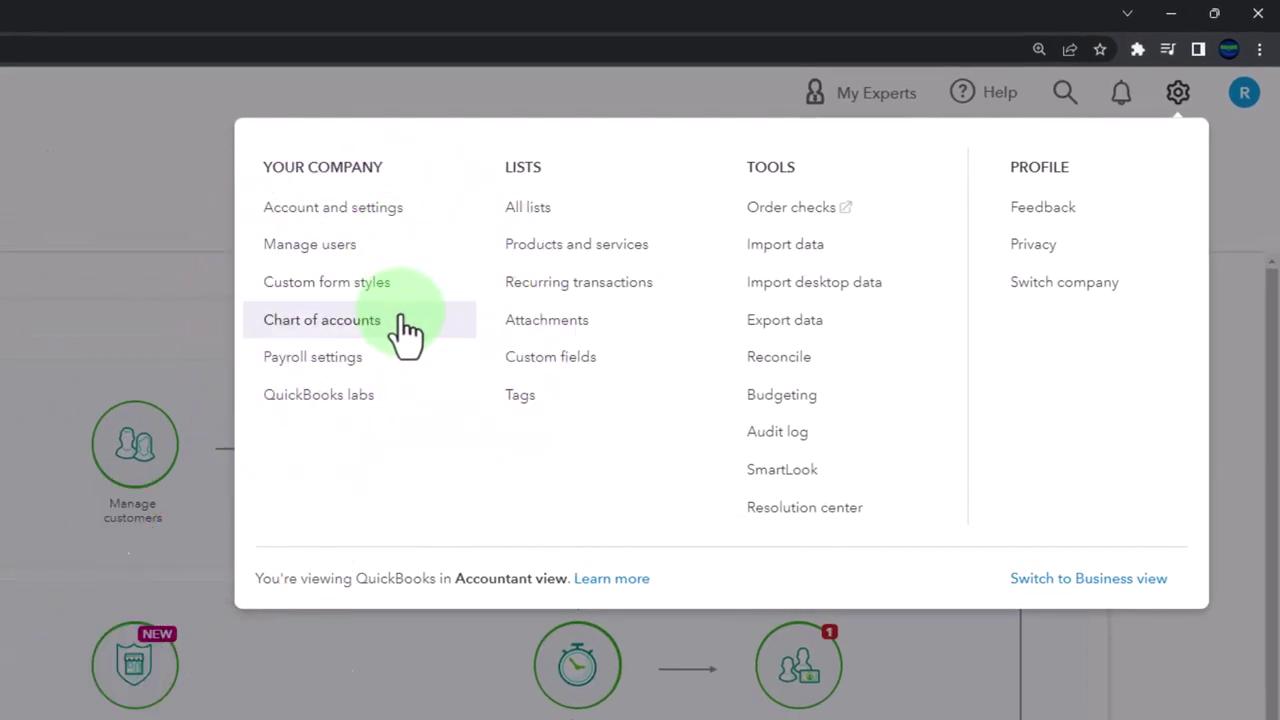
left_click(355, 210)
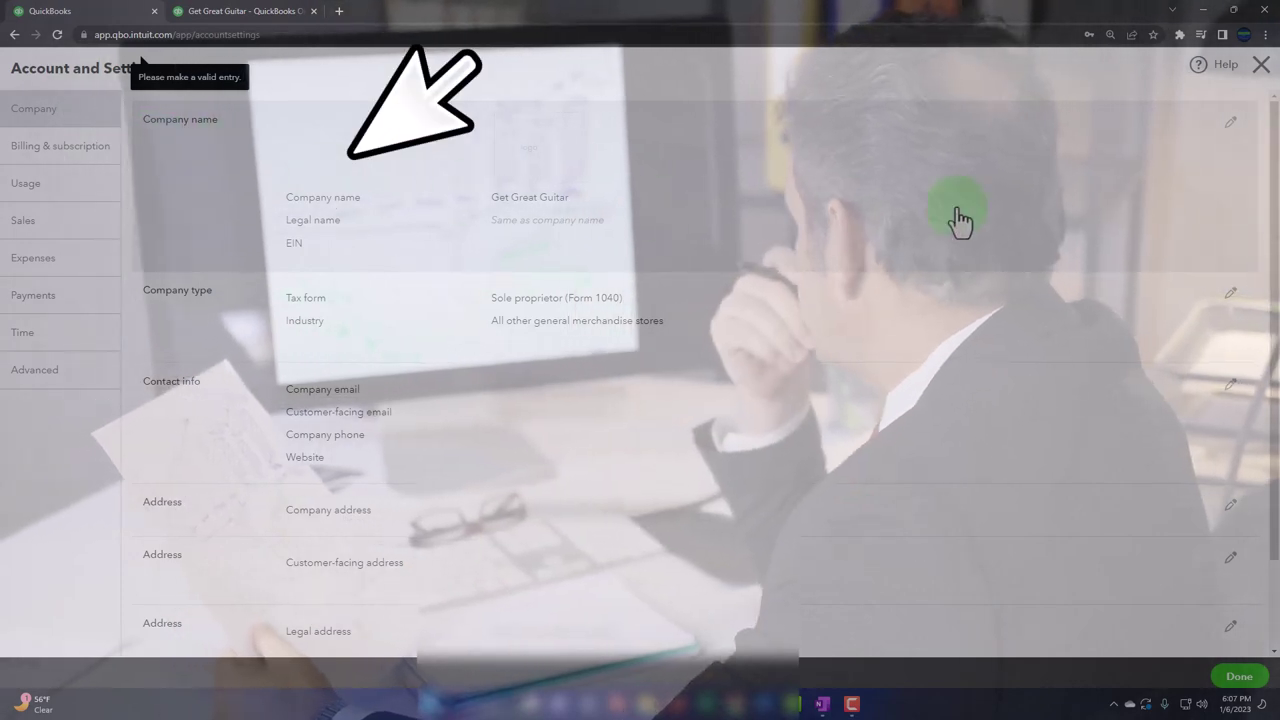
left_click(983, 190)
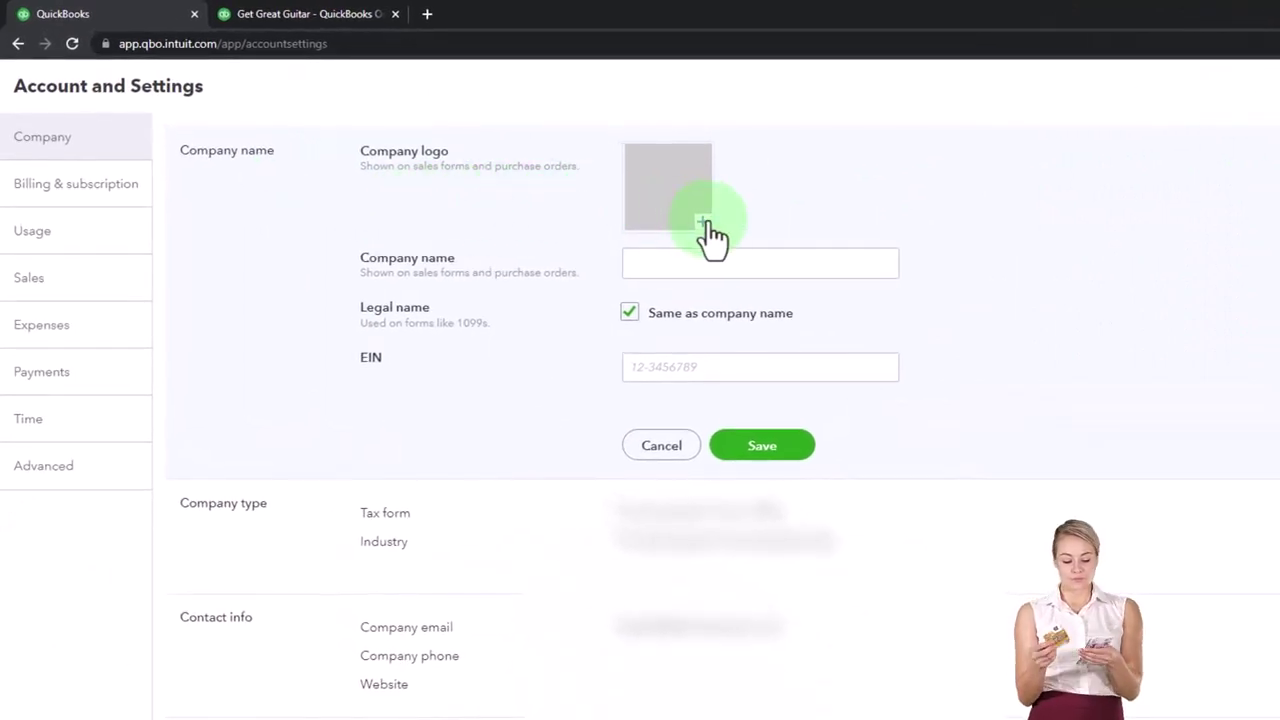
left_click(709, 226)
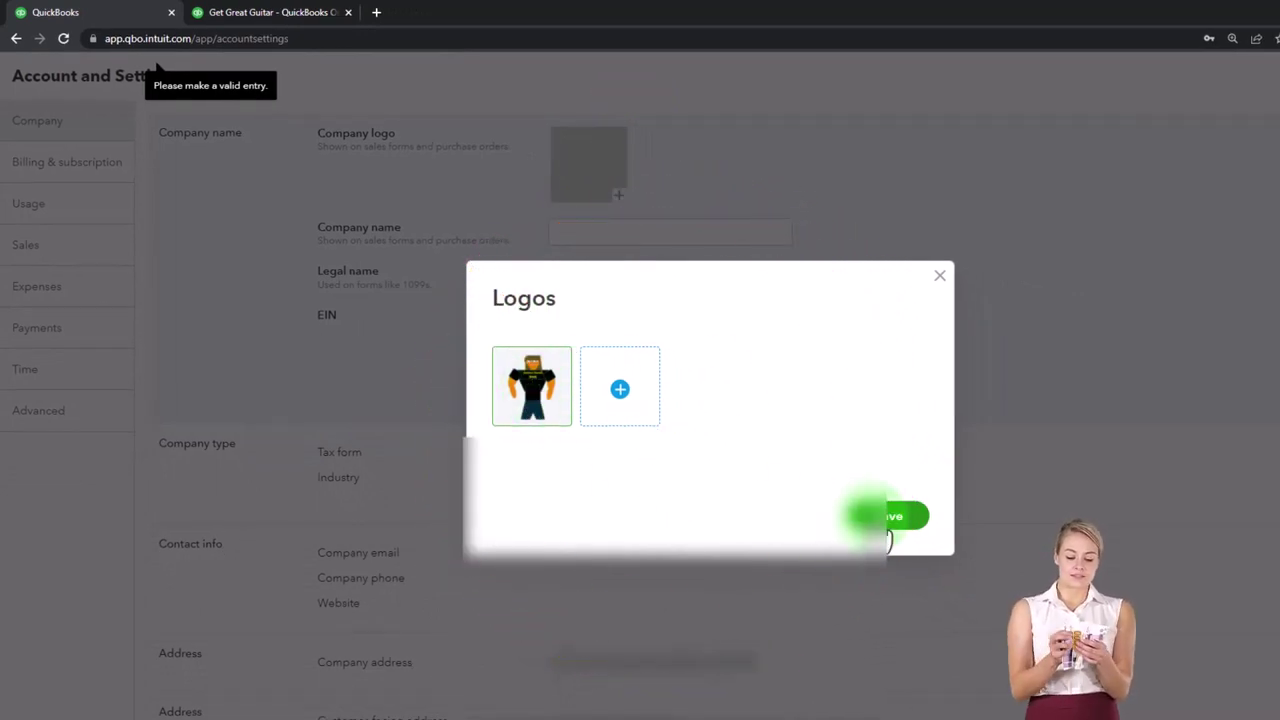
left_click(886, 518)
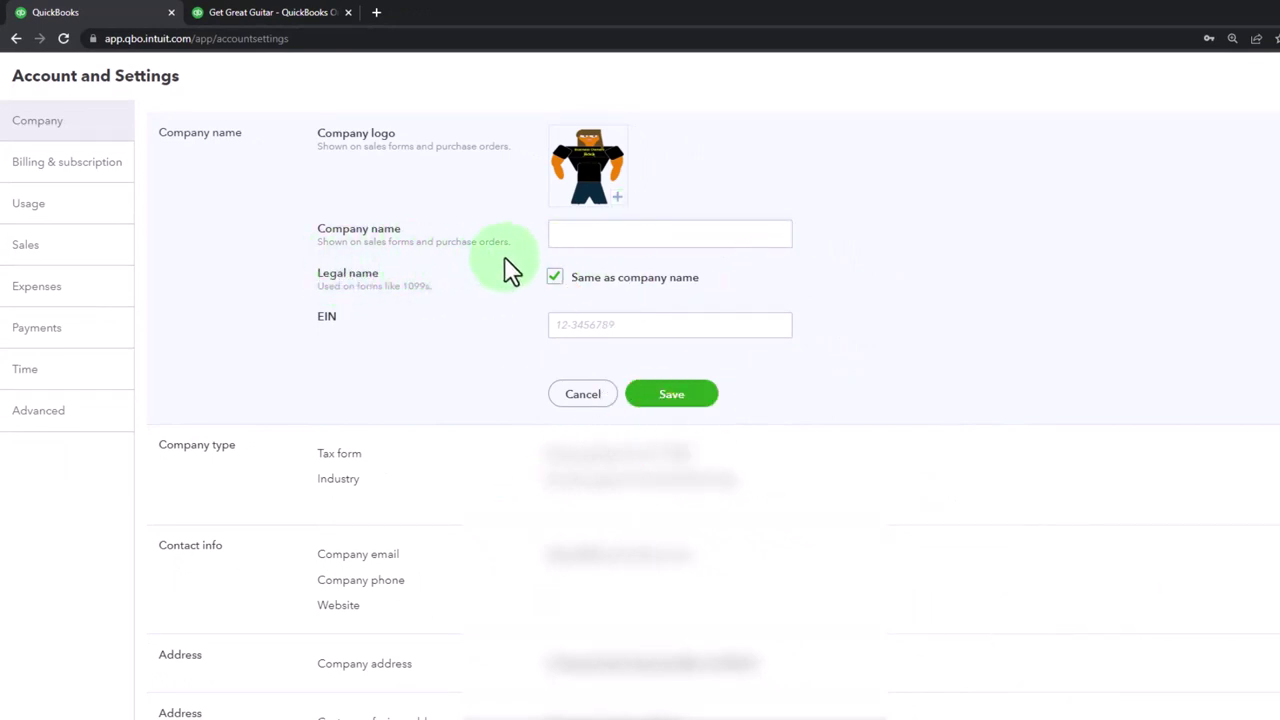
Set the company name to "Get Great Guitars"
left_click(568, 237)
type("G")
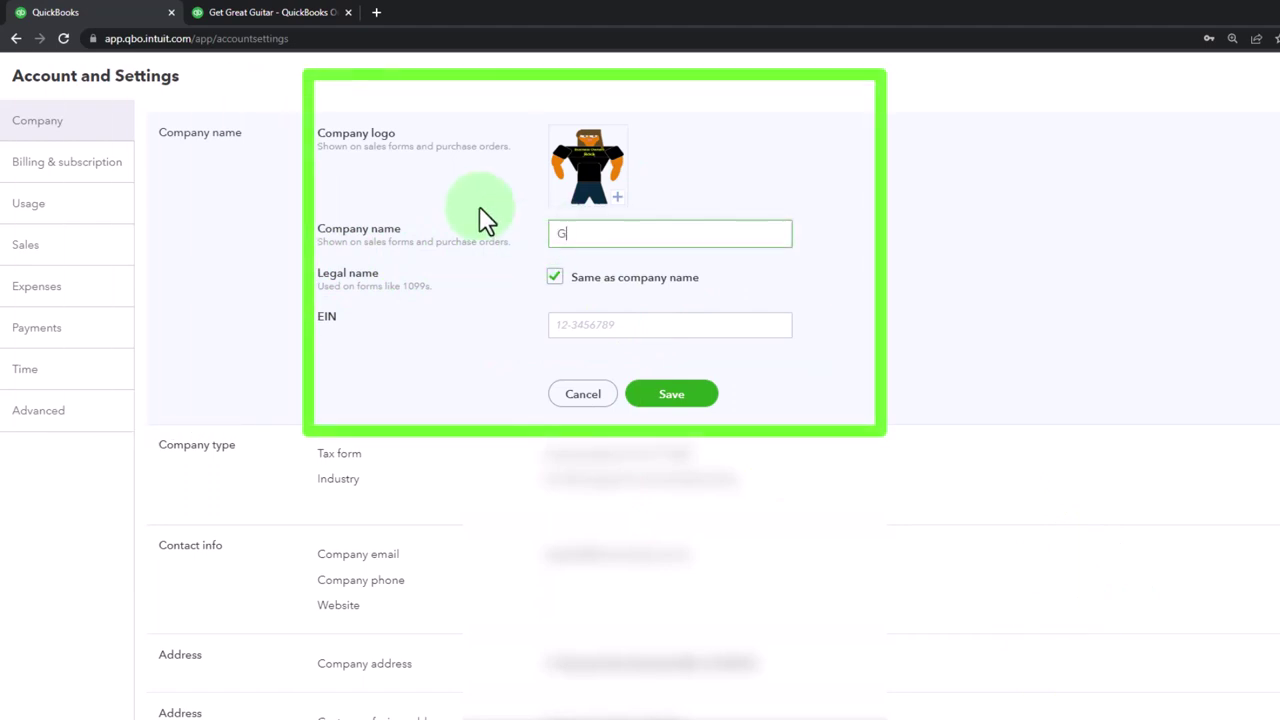
type("et G")
key("BackSpace")
key("BackSpace")
type("Great Guitars")
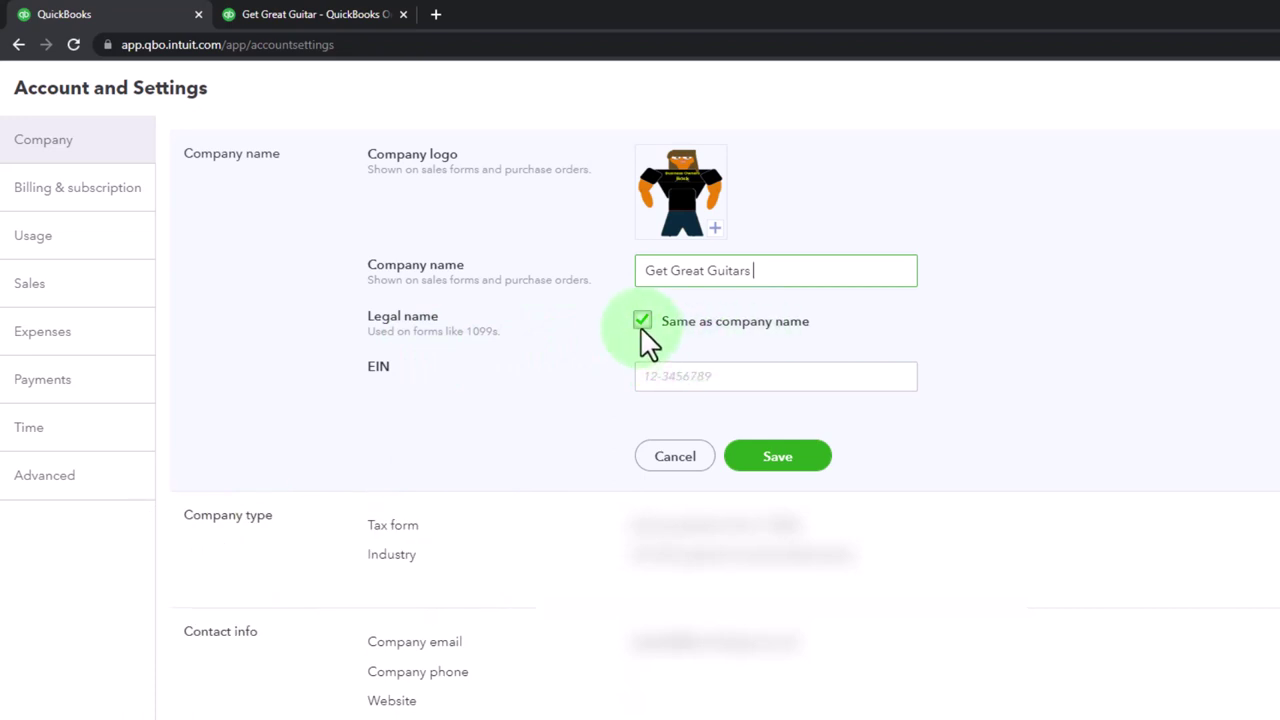
Enter the company's EIN and save the company name section
left_click(651, 375)
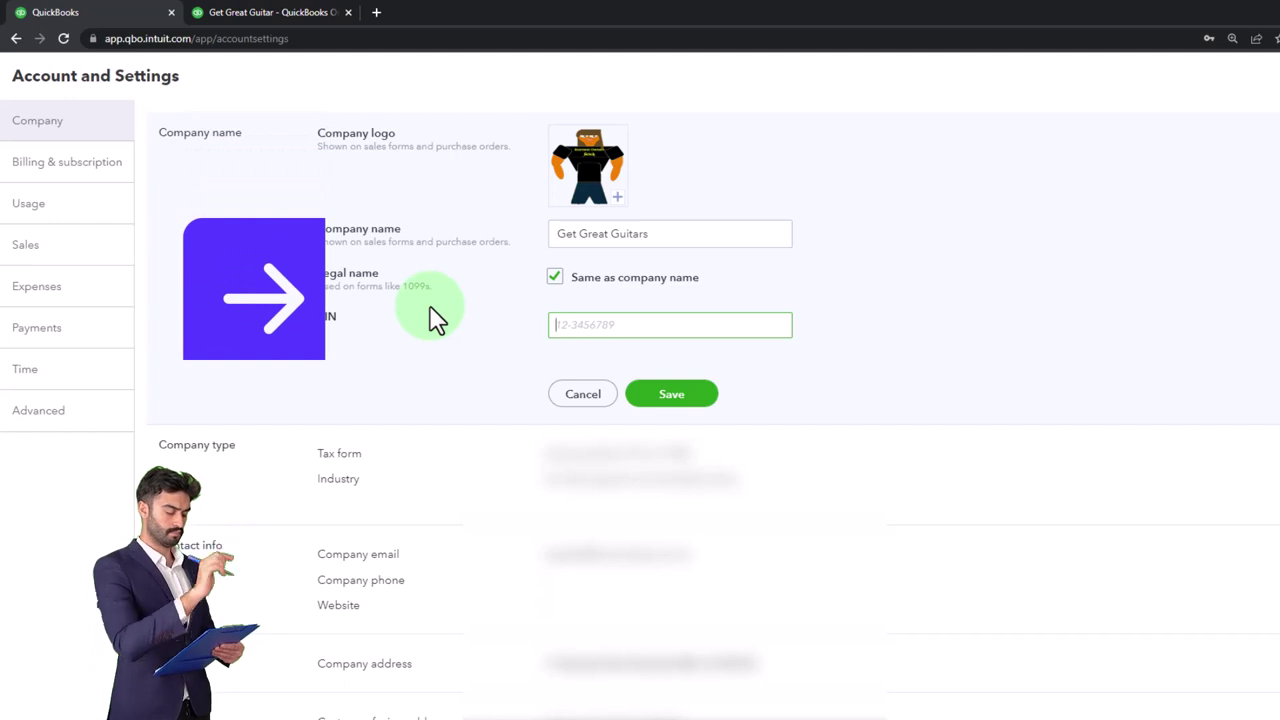
type("95")
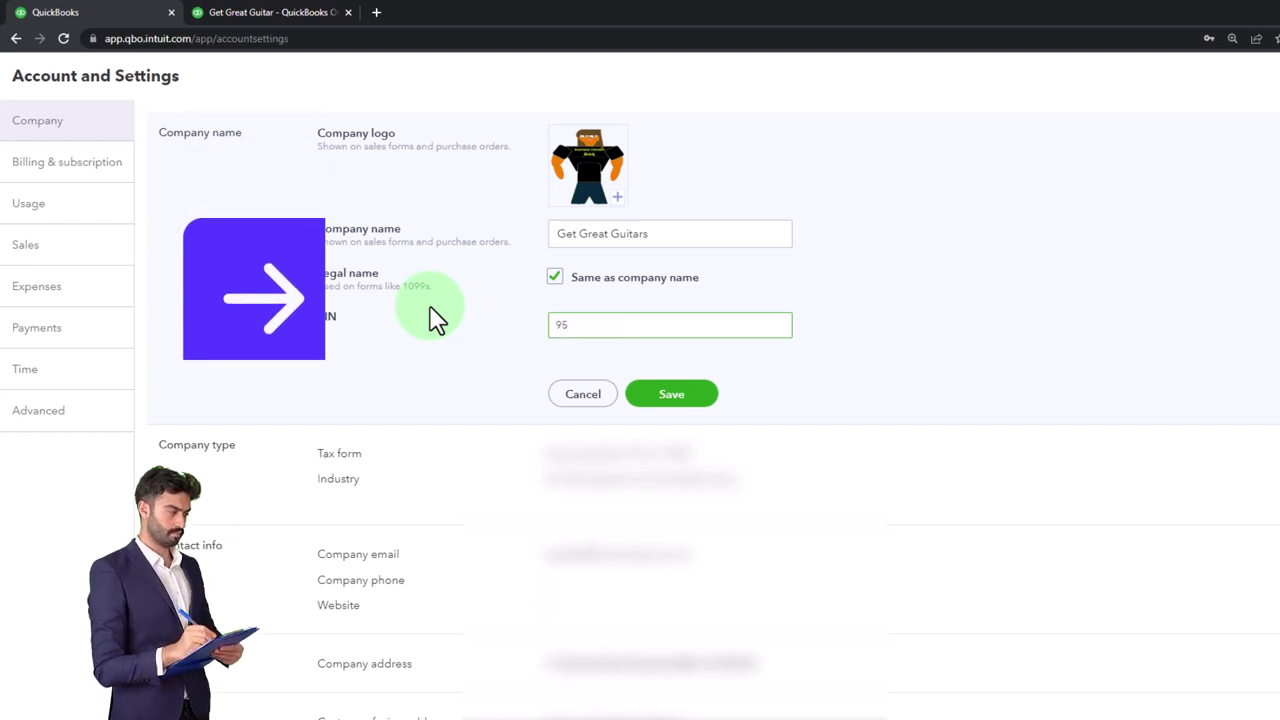
type("-54554")
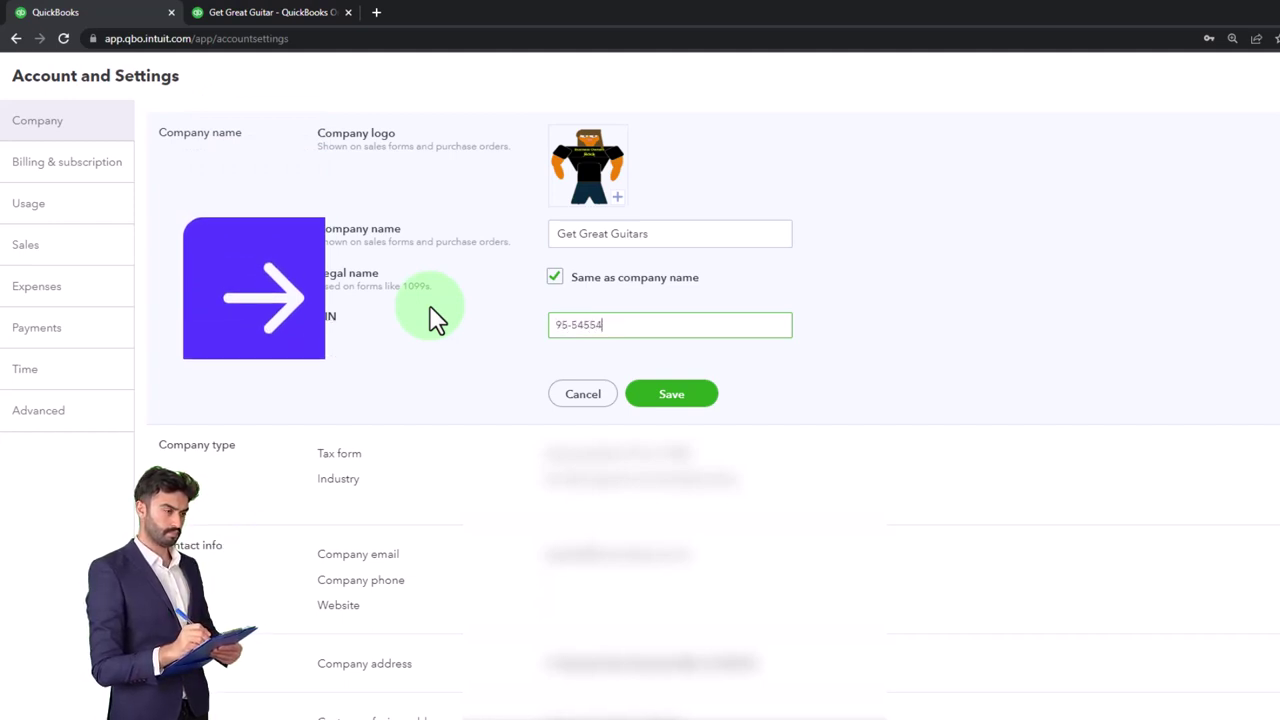
key("BackSpace")
key("BackSpace")
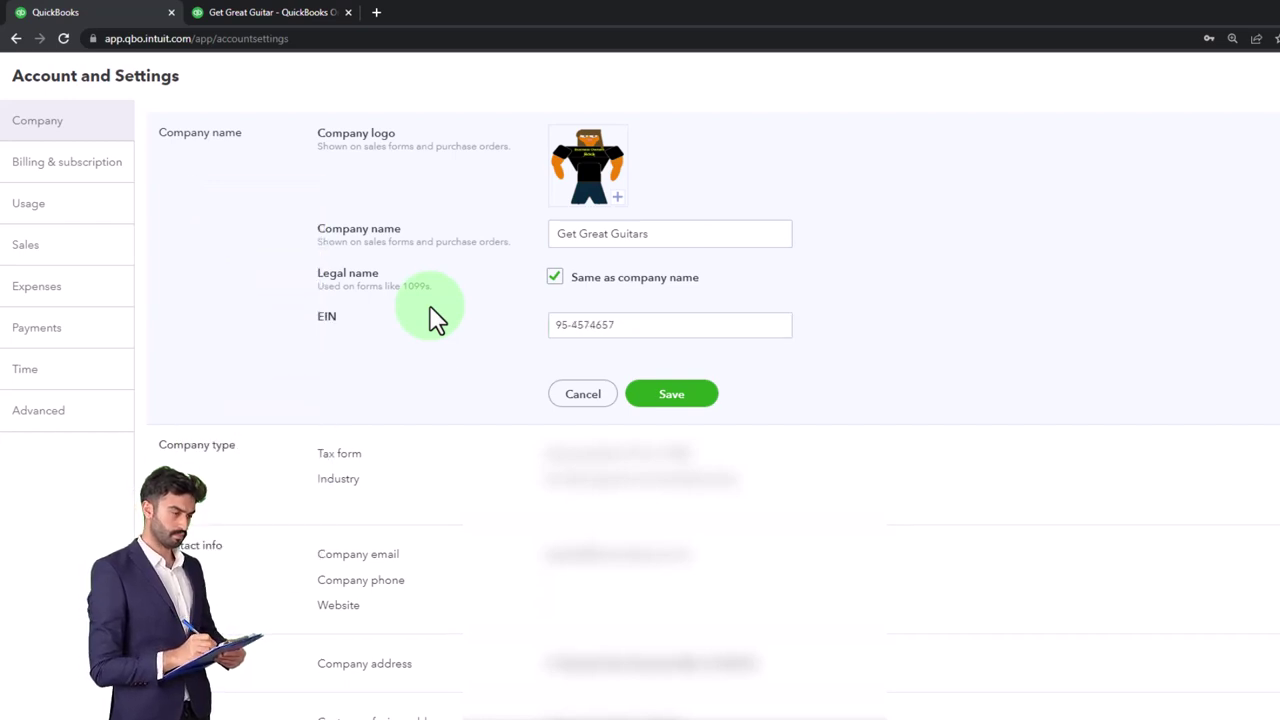
left_click(567, 334)
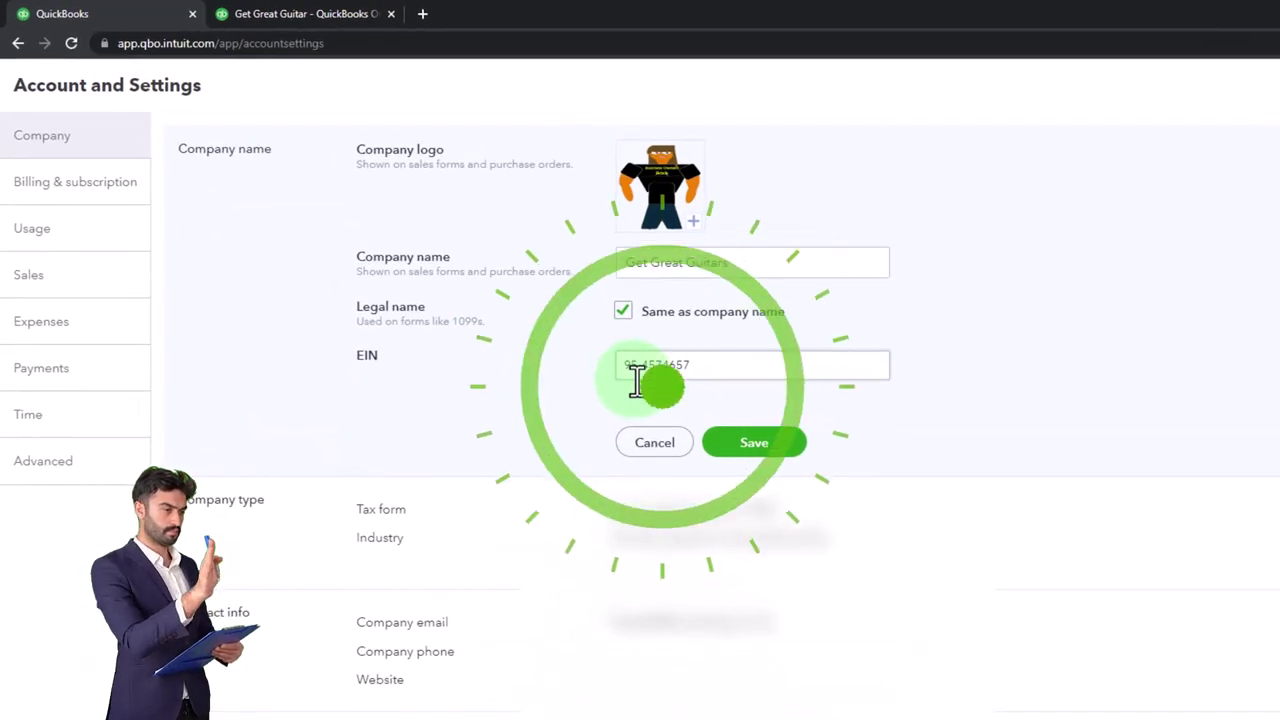
left_click(756, 446)
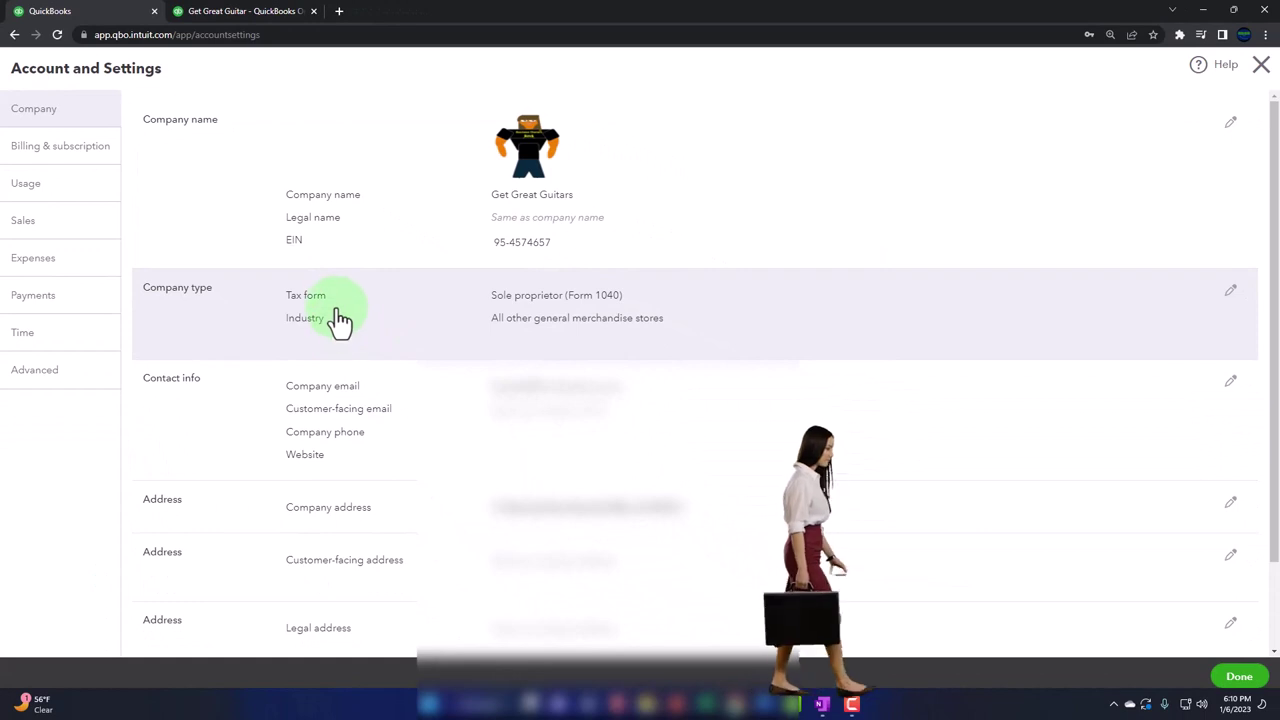
Open the company type section and look over the available tax forms and the industry entry
left_click(474, 321)
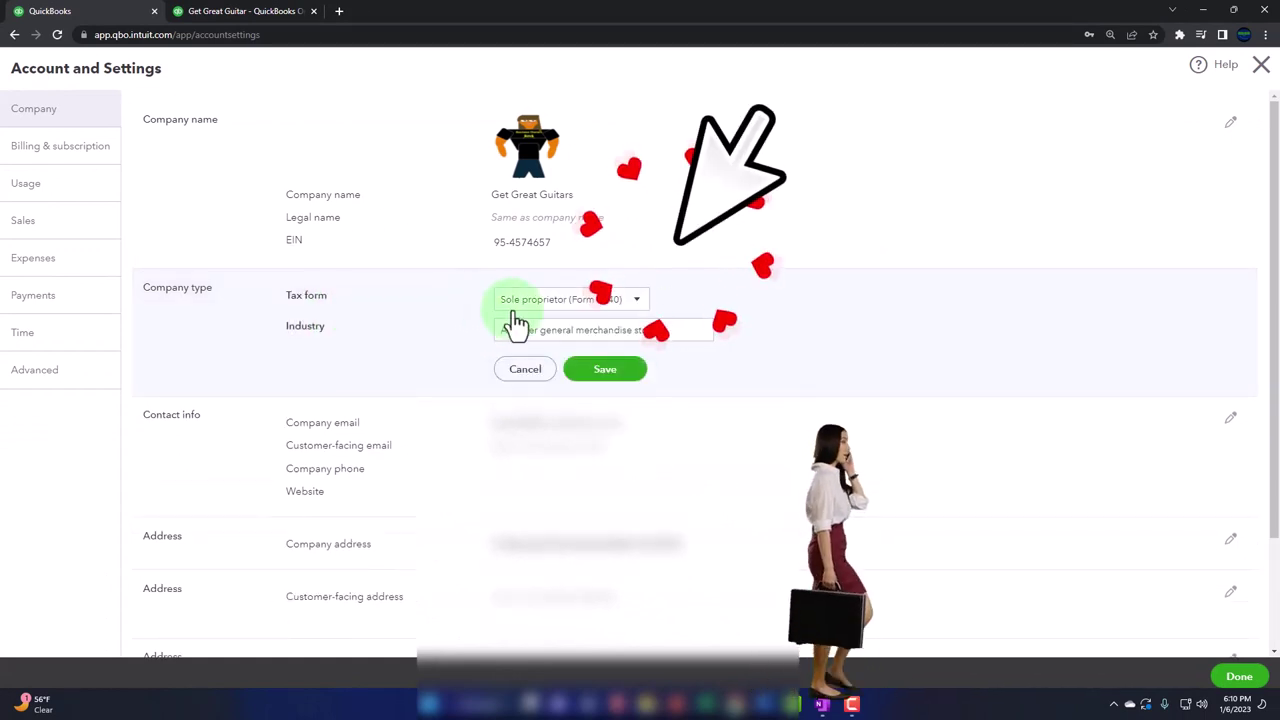
left_click(637, 305)
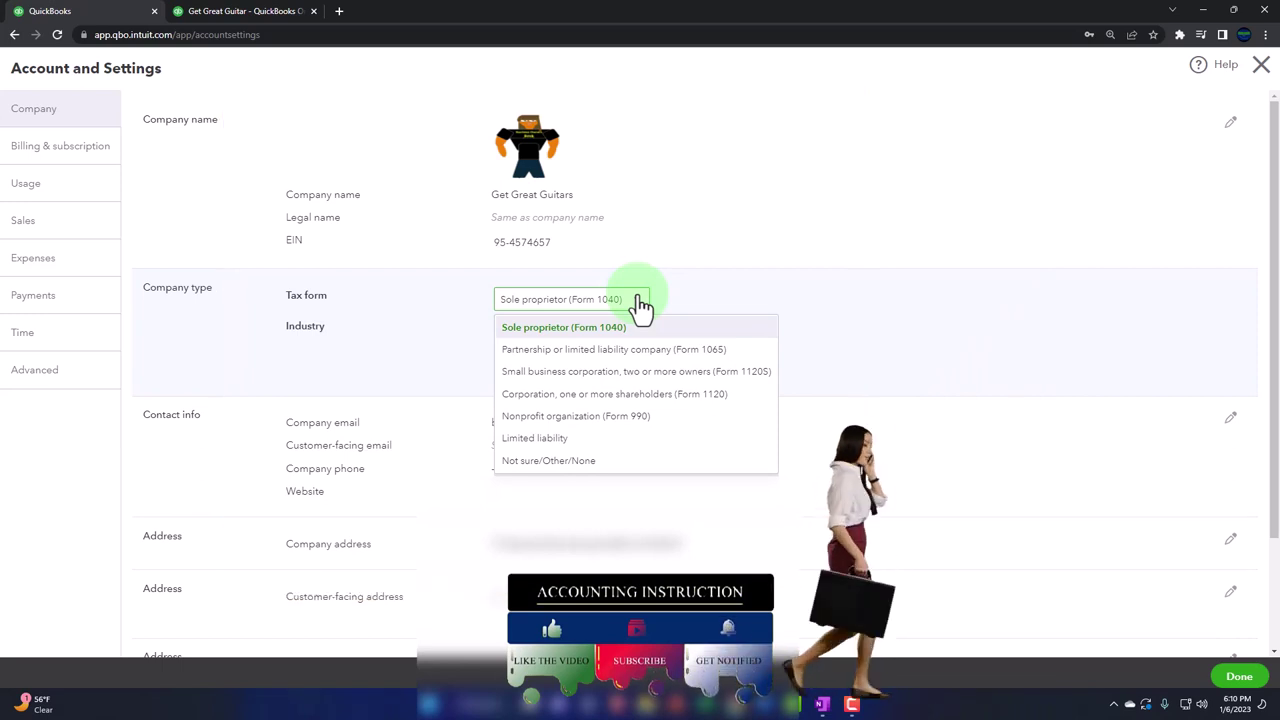
left_click(819, 285)
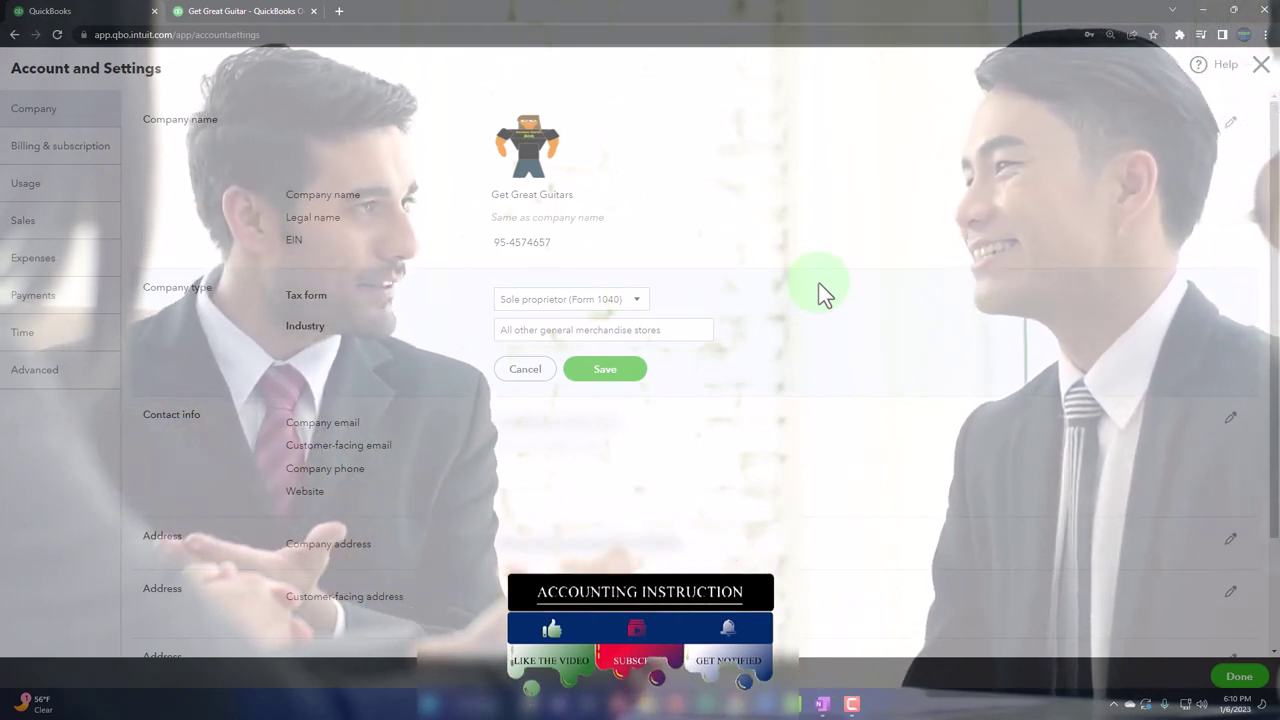
left_click(536, 333)
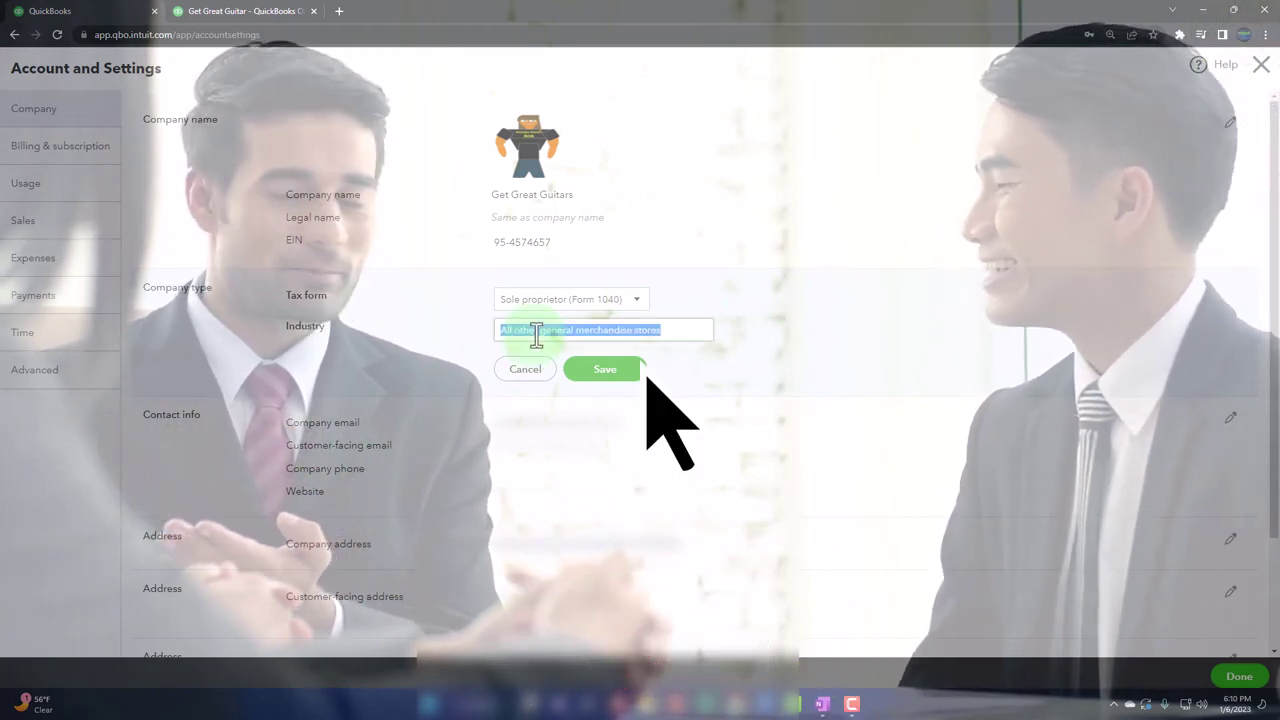
left_click(420, 351)
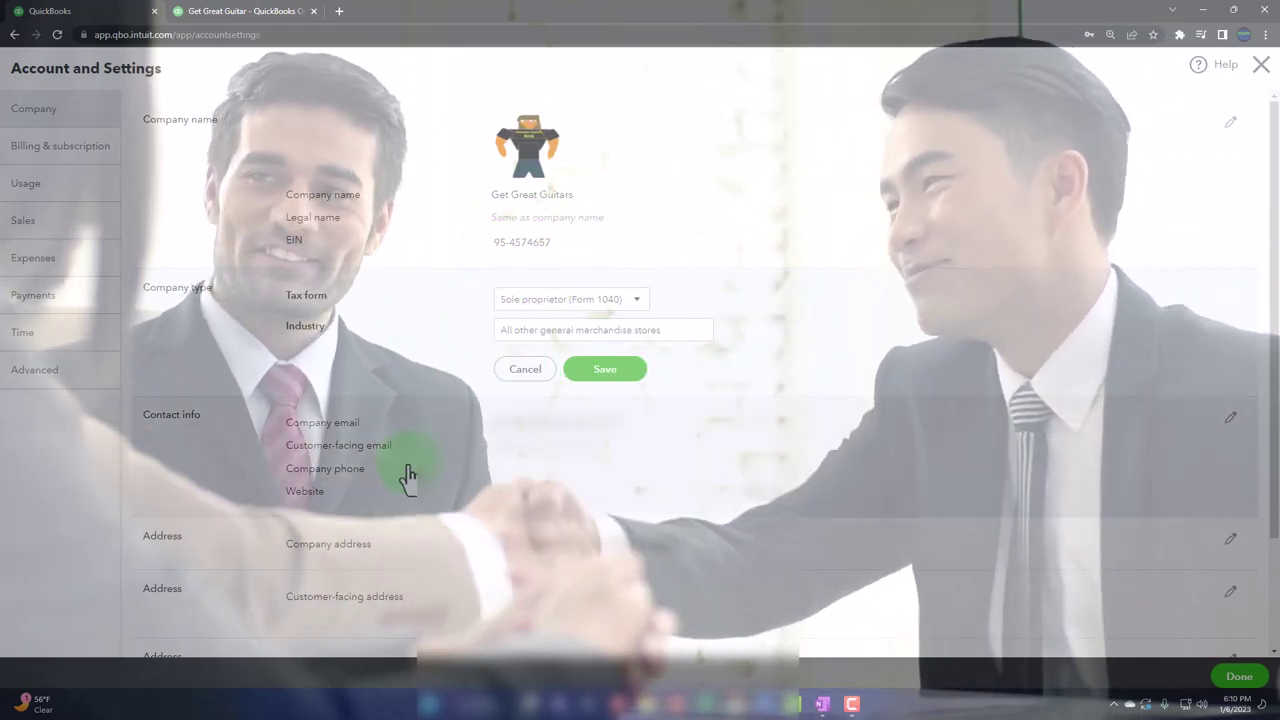
Fill in the company phone and website in the contact info section and save it
left_click(409, 477)
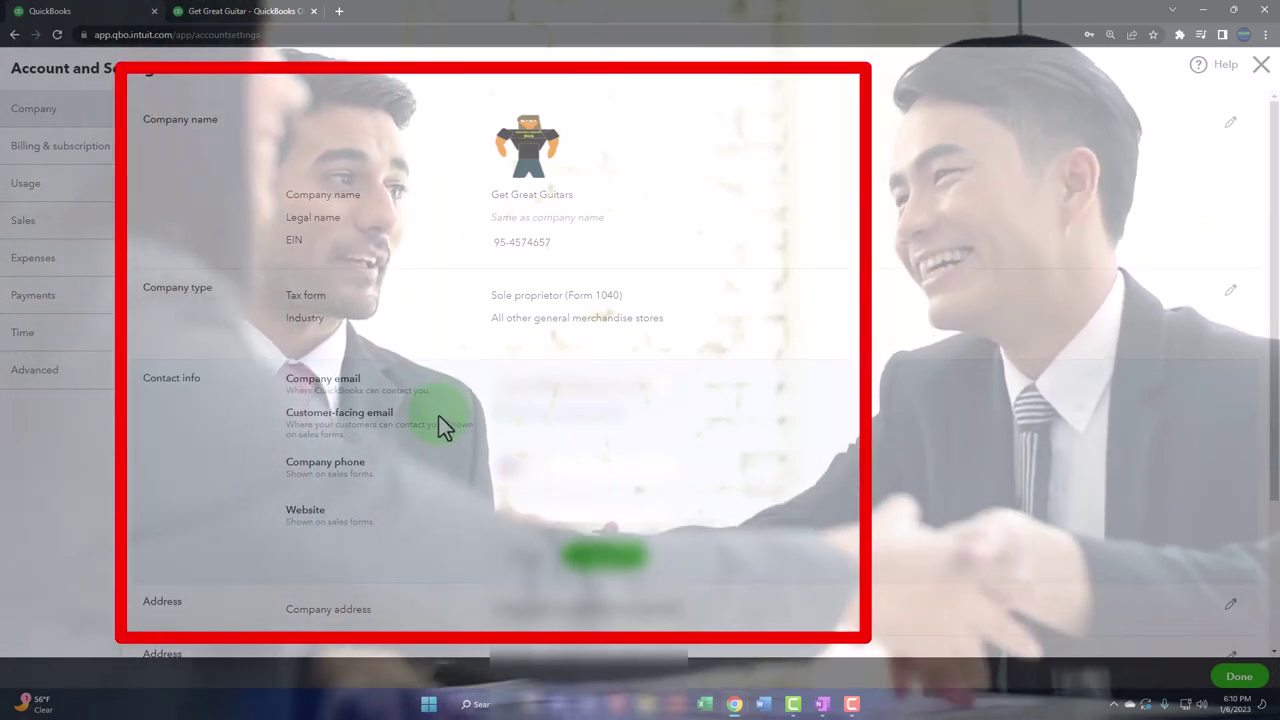
scroll(439, 416, "down", 1)
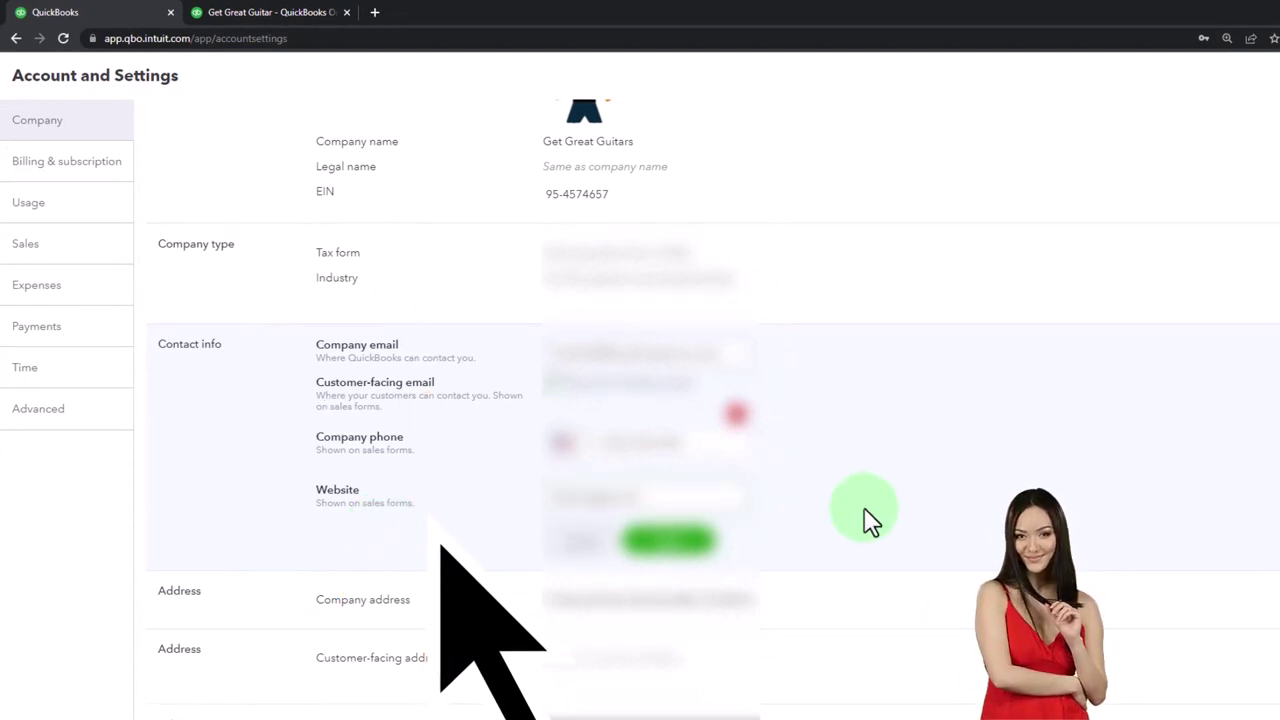
scroll(870, 520, "down", 2)
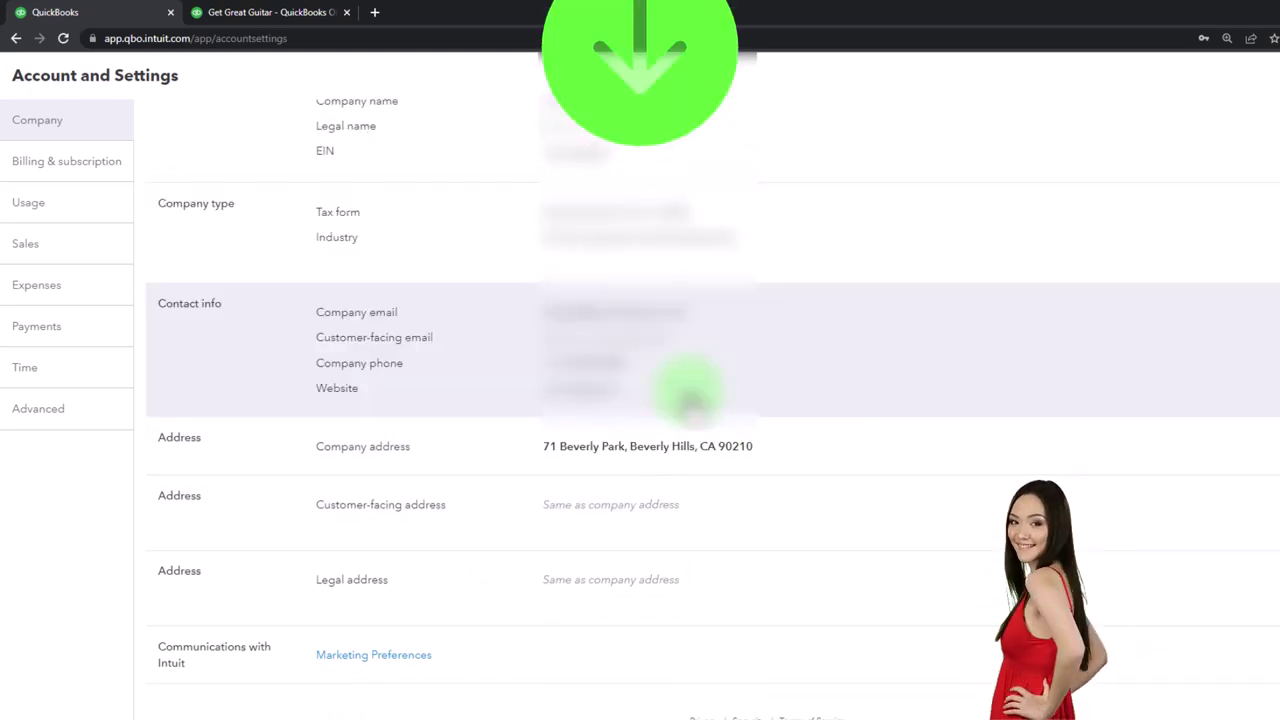
Open the company address section, go through its street, city, state and ZIP code fields, and save it
left_click(471, 466)
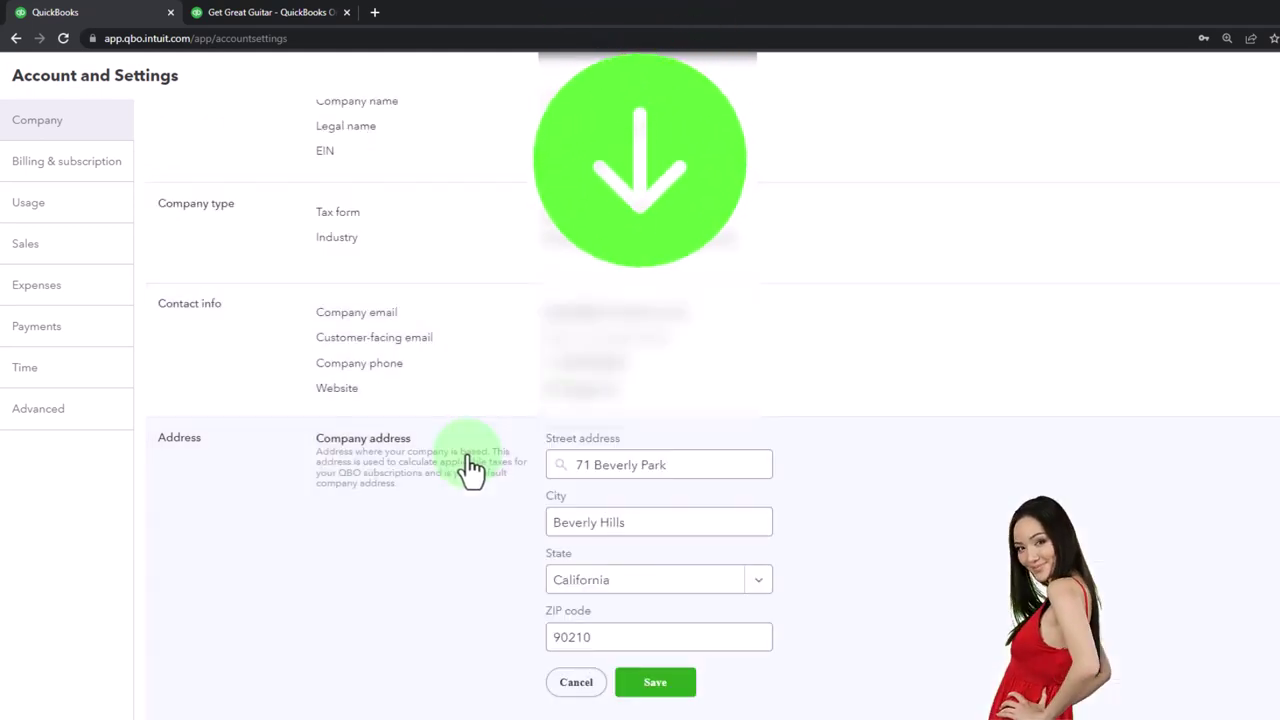
scroll(466, 466, "down", 2)
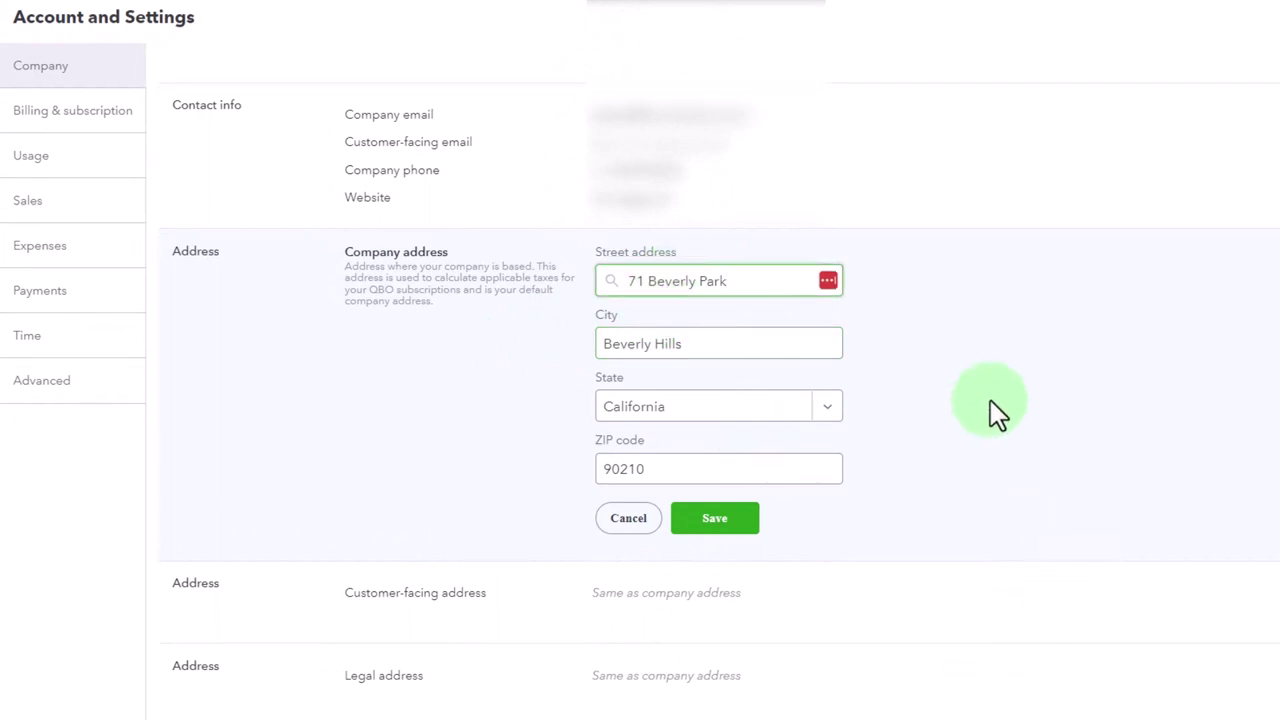
key("Tab")
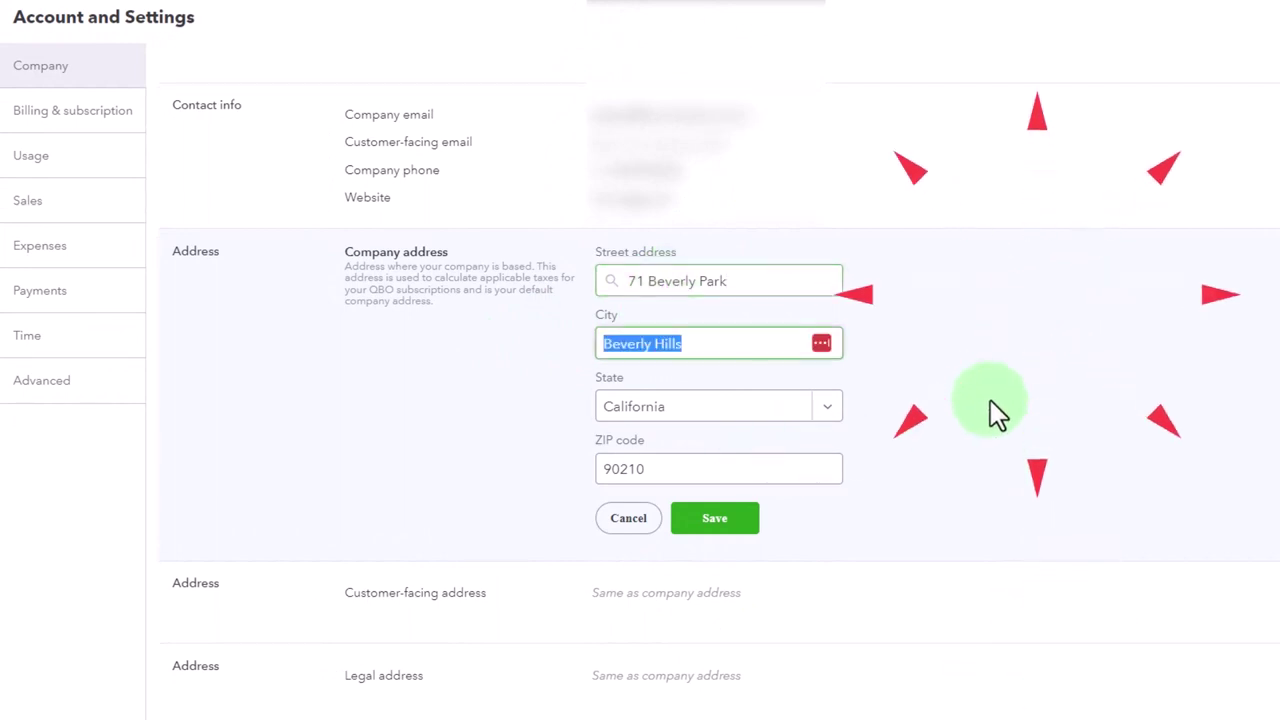
key("Tab")
key("Tab")
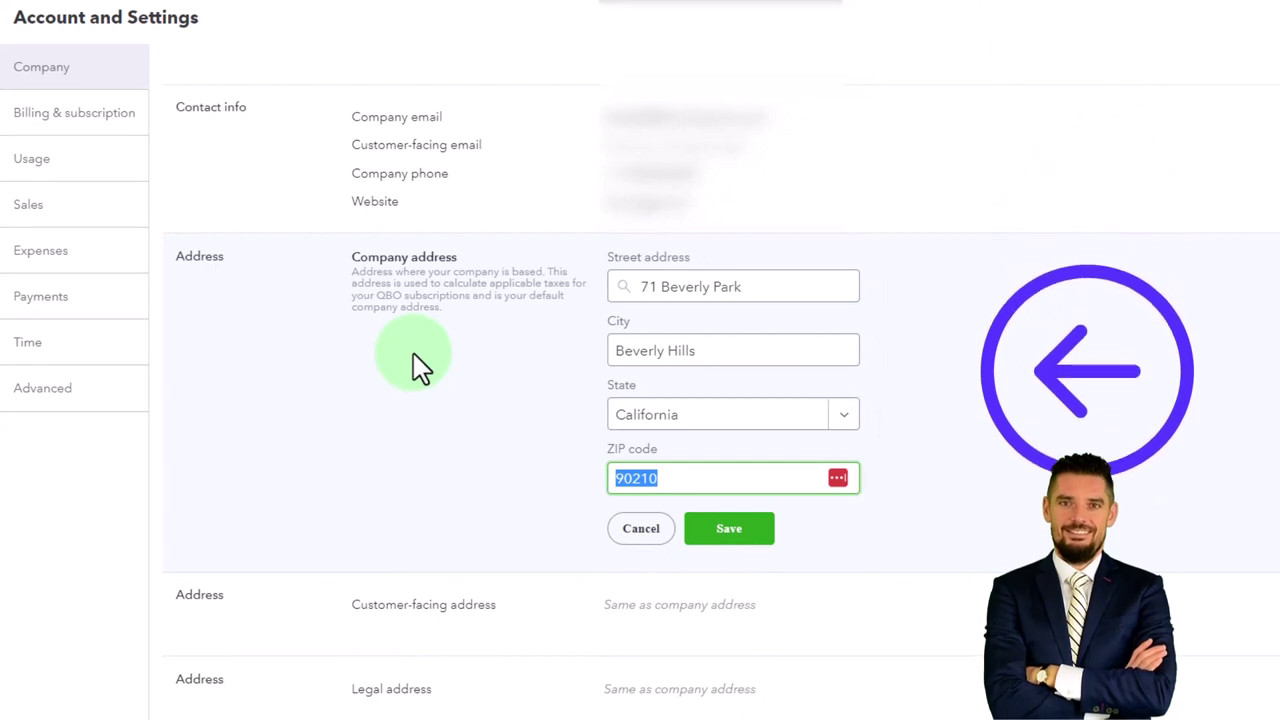
left_click(738, 535)
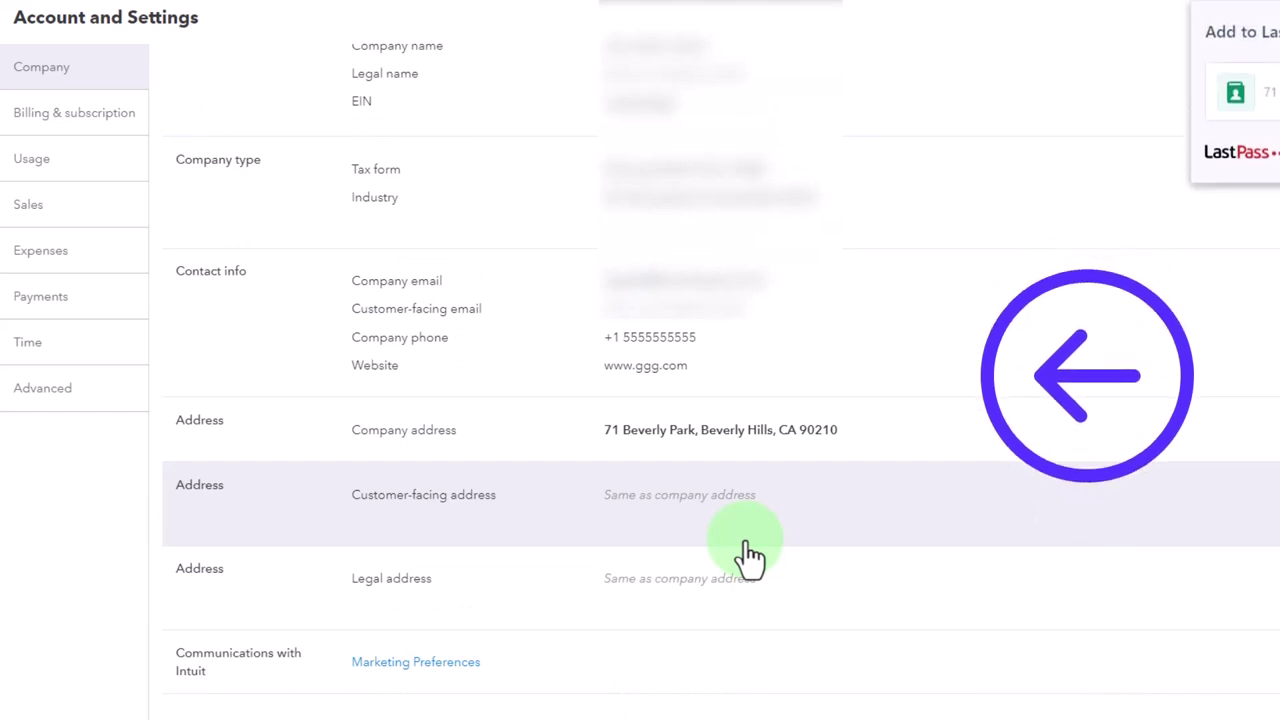
Look over the customer-facing and legal address sections and leave Account and Settings
left_click(426, 519)
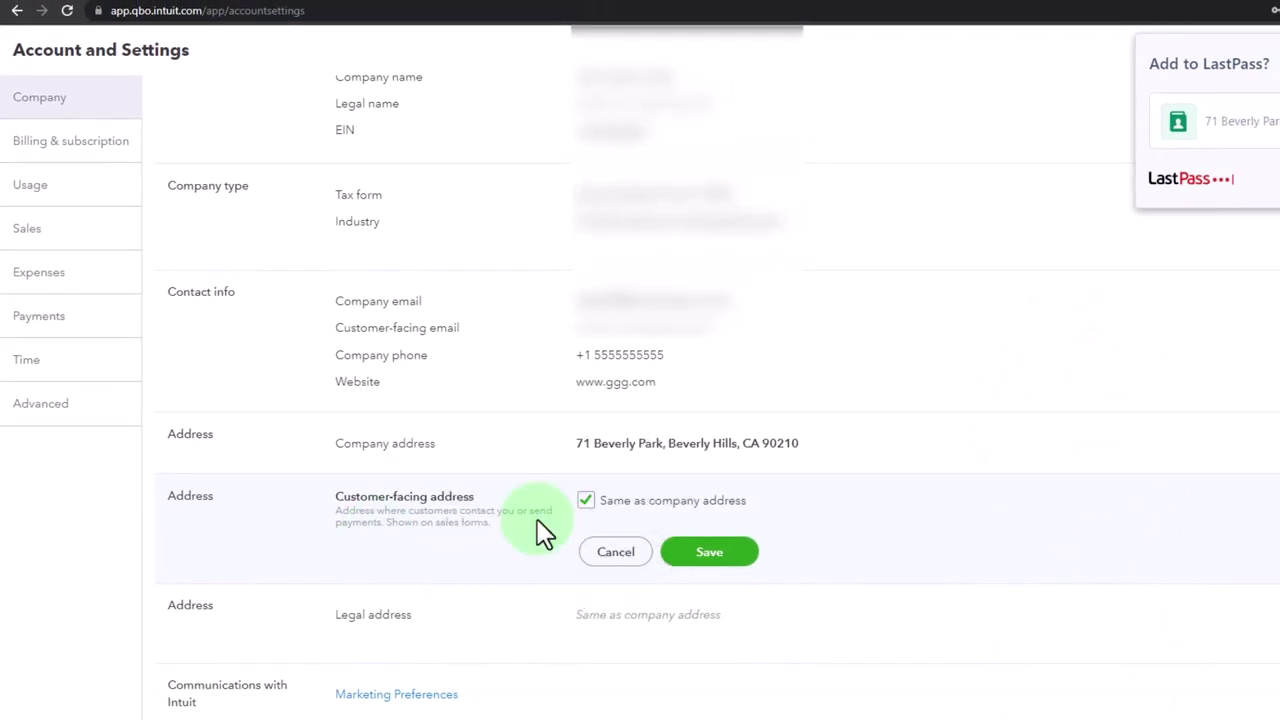
scroll(520, 560, "down", 1)
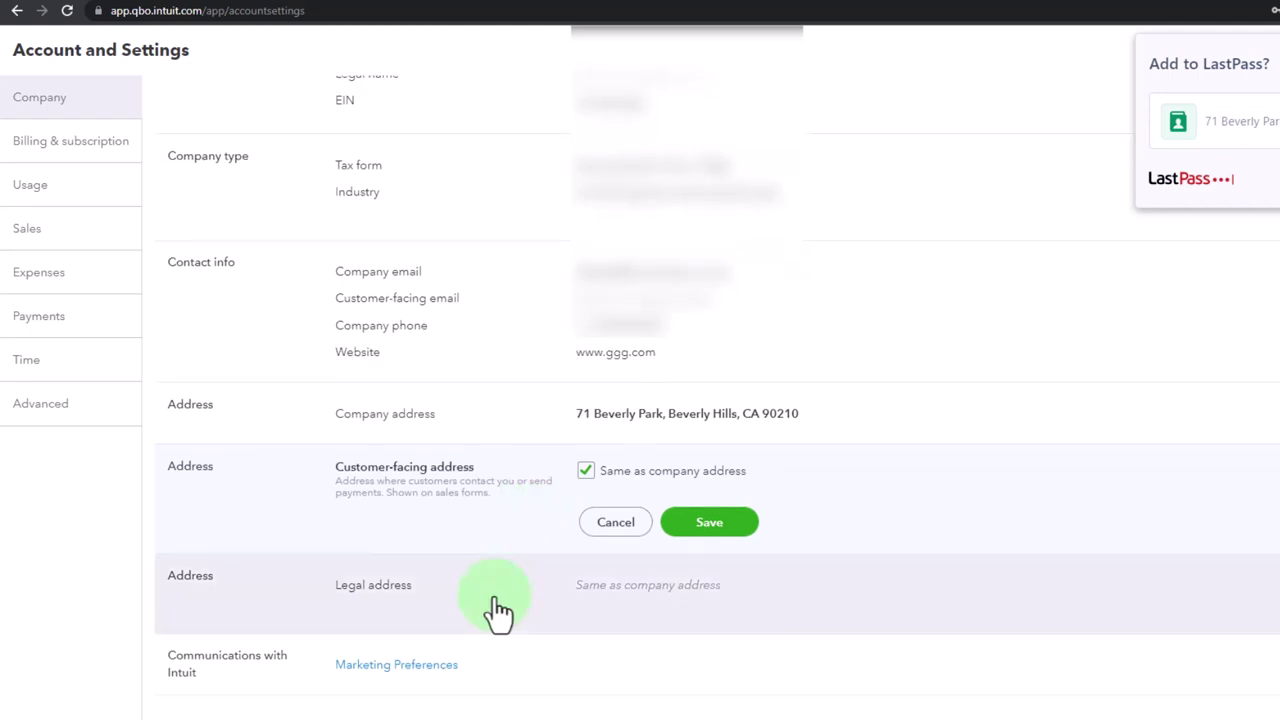
left_click(494, 609)
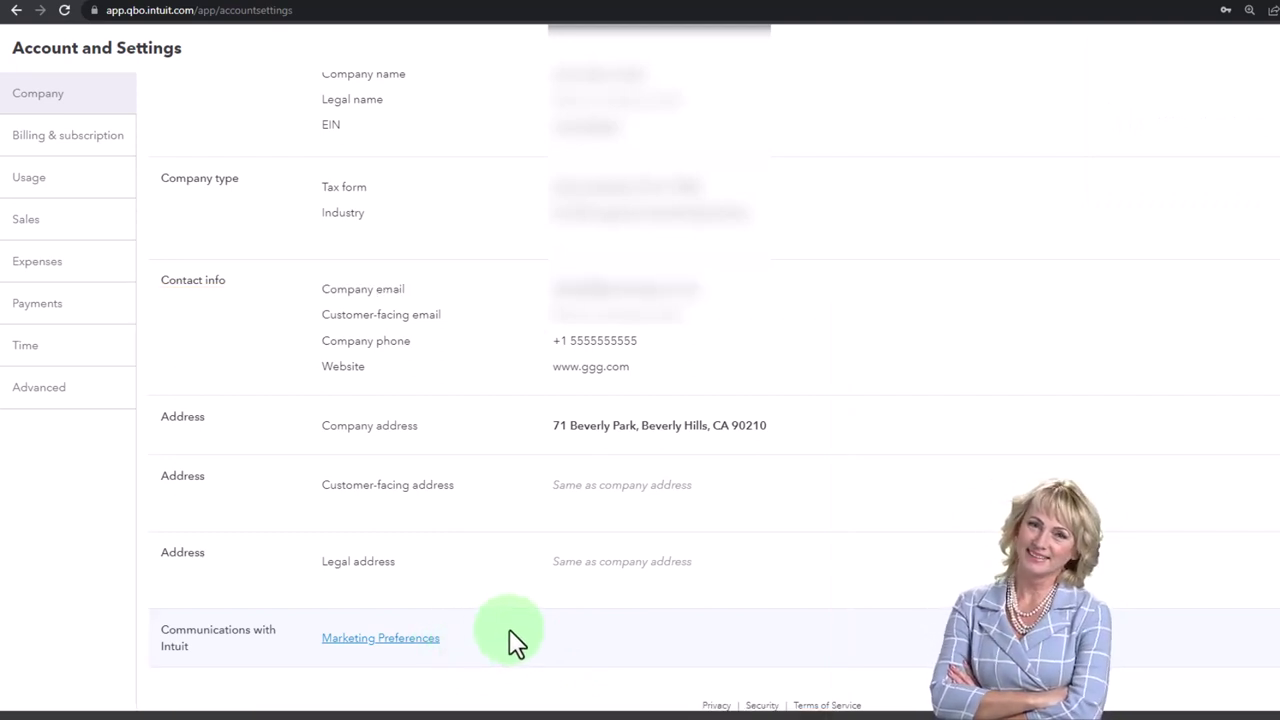
scroll(509, 629, "up", 1)
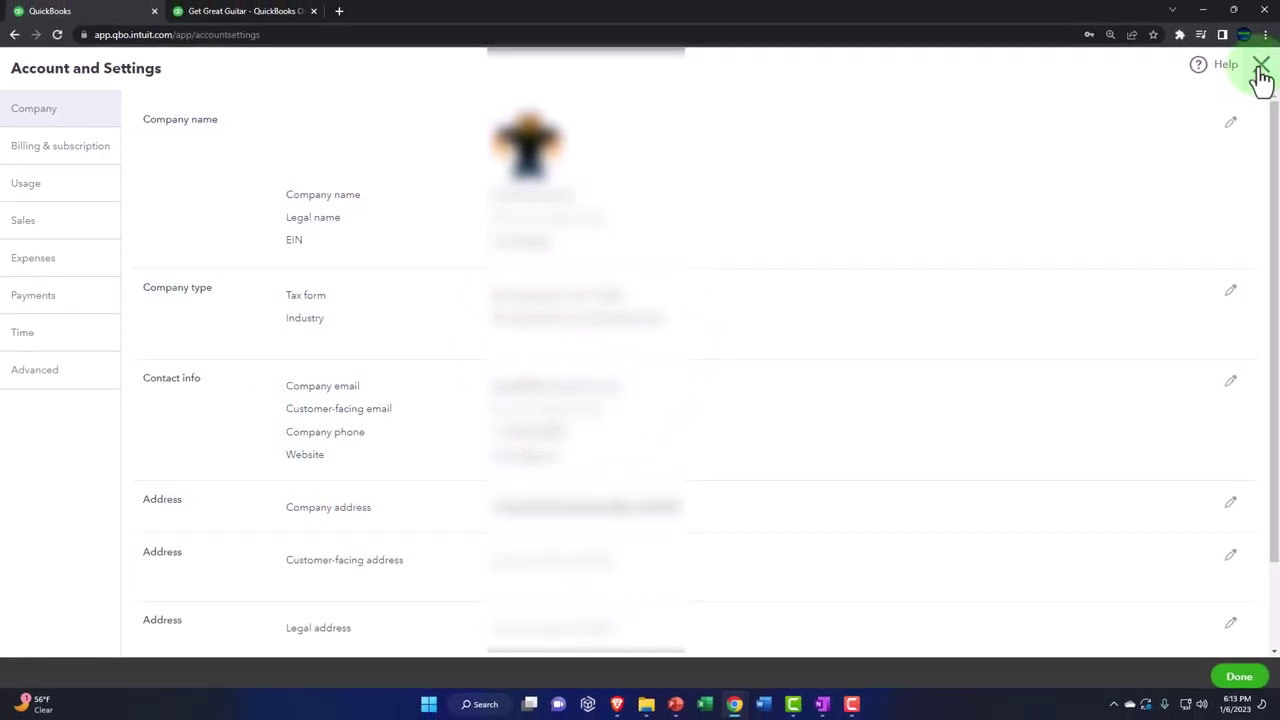
left_click(1261, 68)
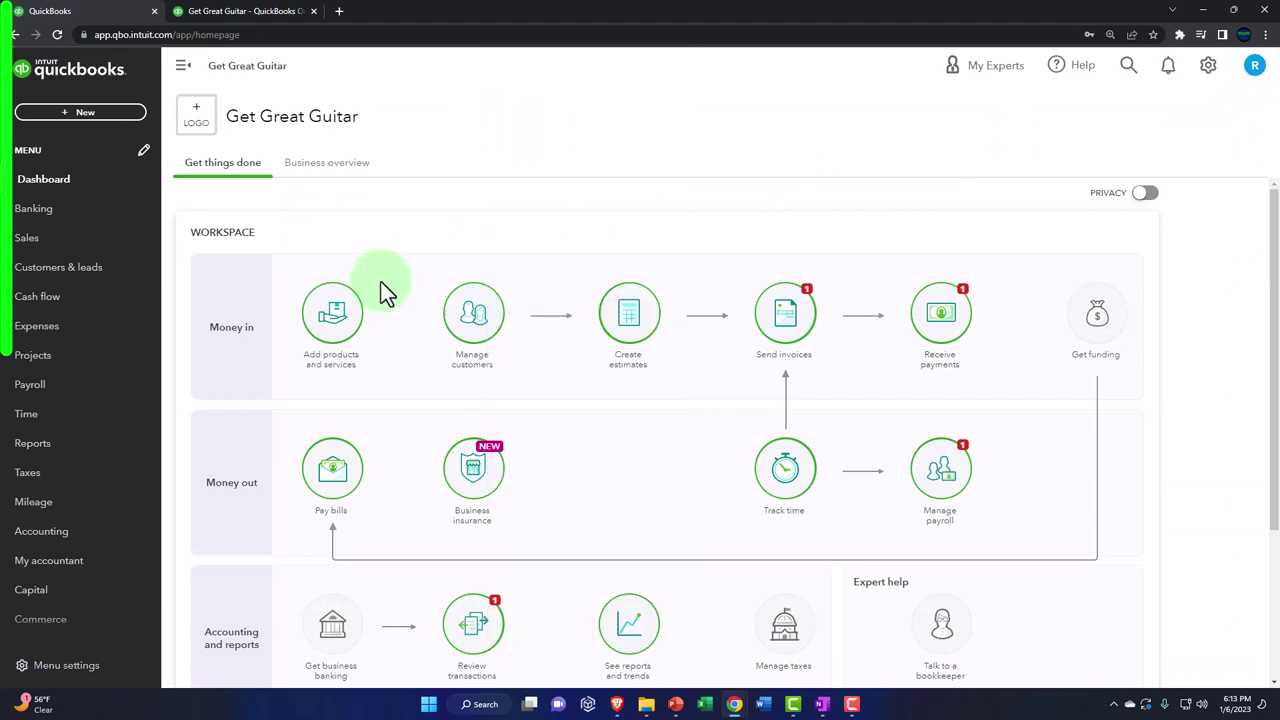
Start a new invoice and try to open its print preview
left_click(80, 113)
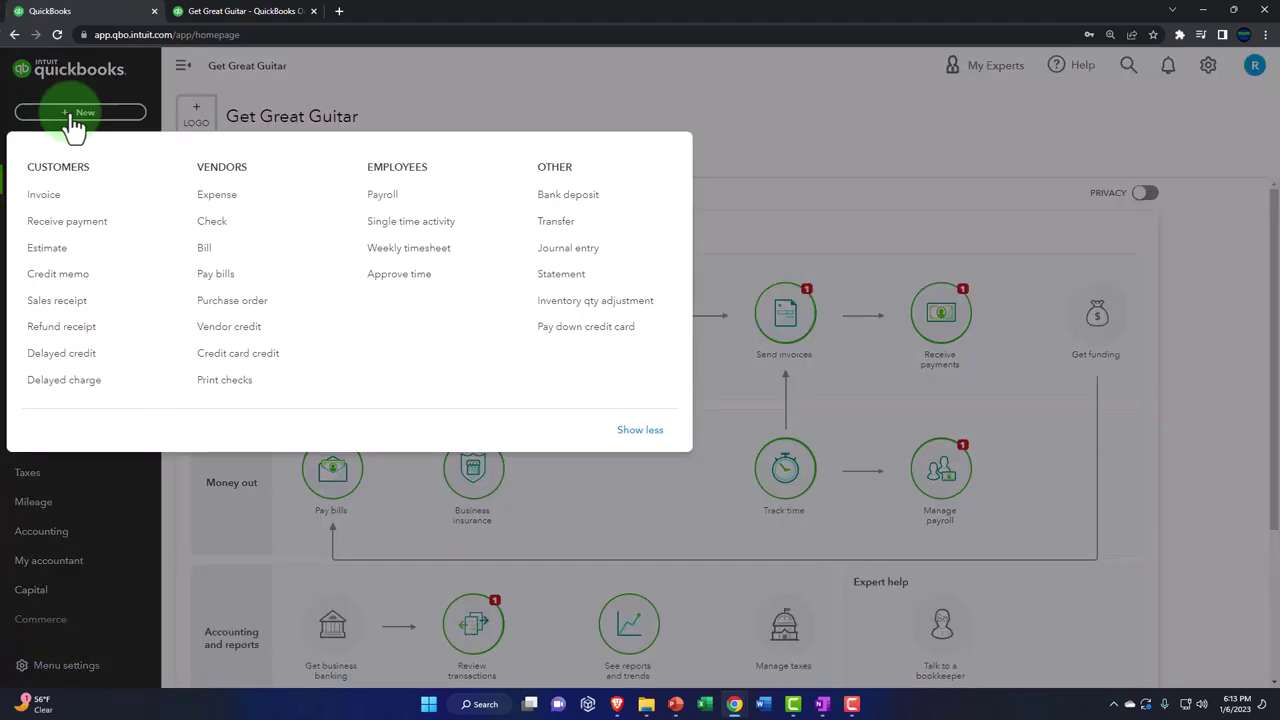
left_click(44, 195)
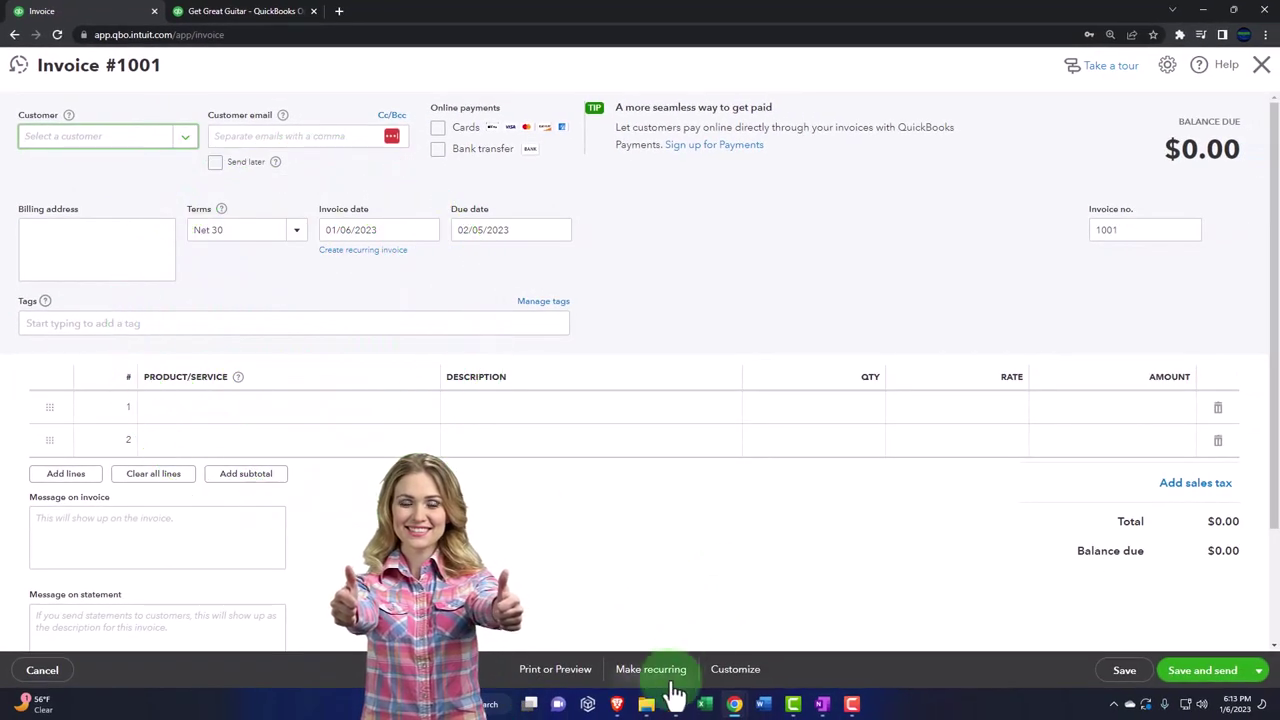
left_click(580, 671)
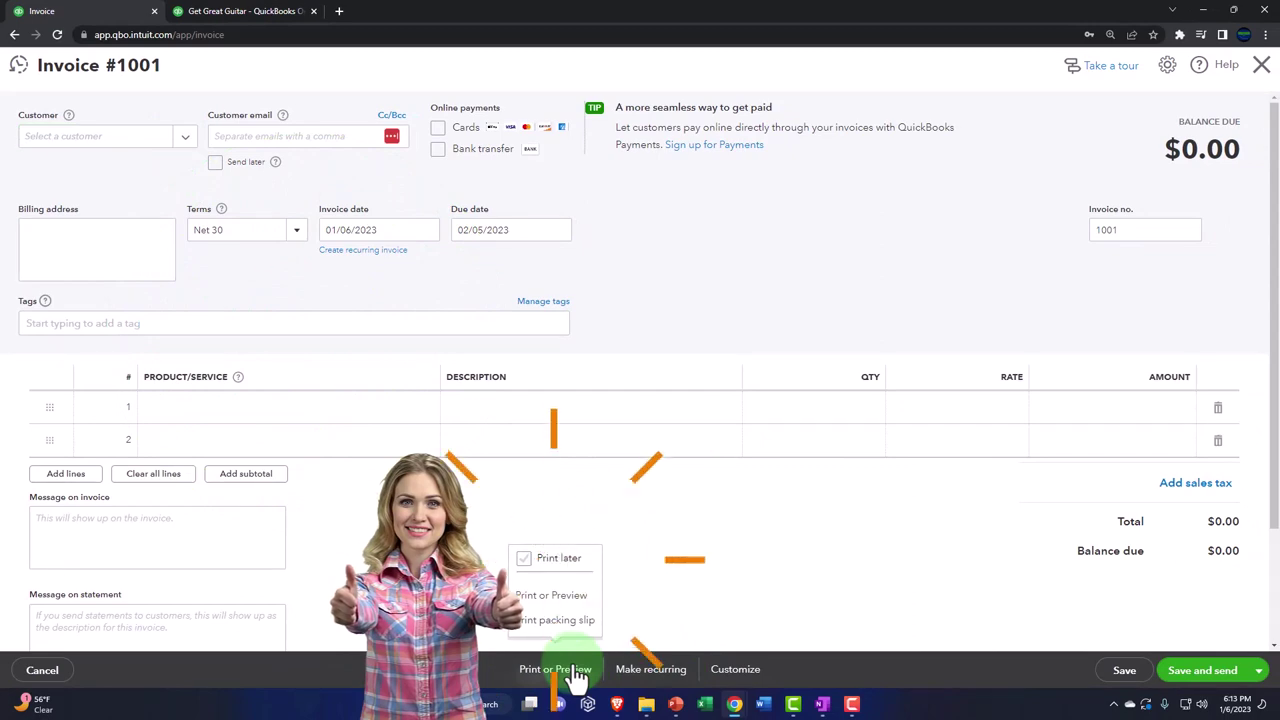
left_click(560, 600)
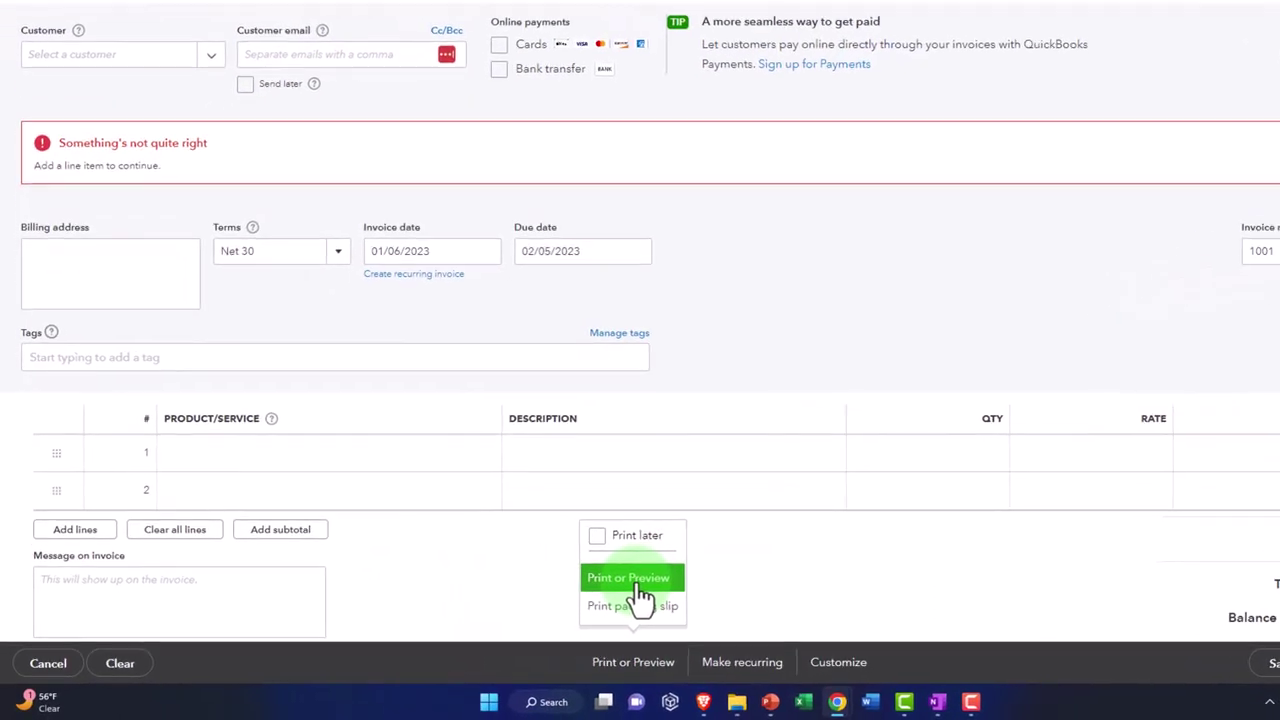
Add AAA as a new customer on the invoice and save the customer record
left_click(117, 60)
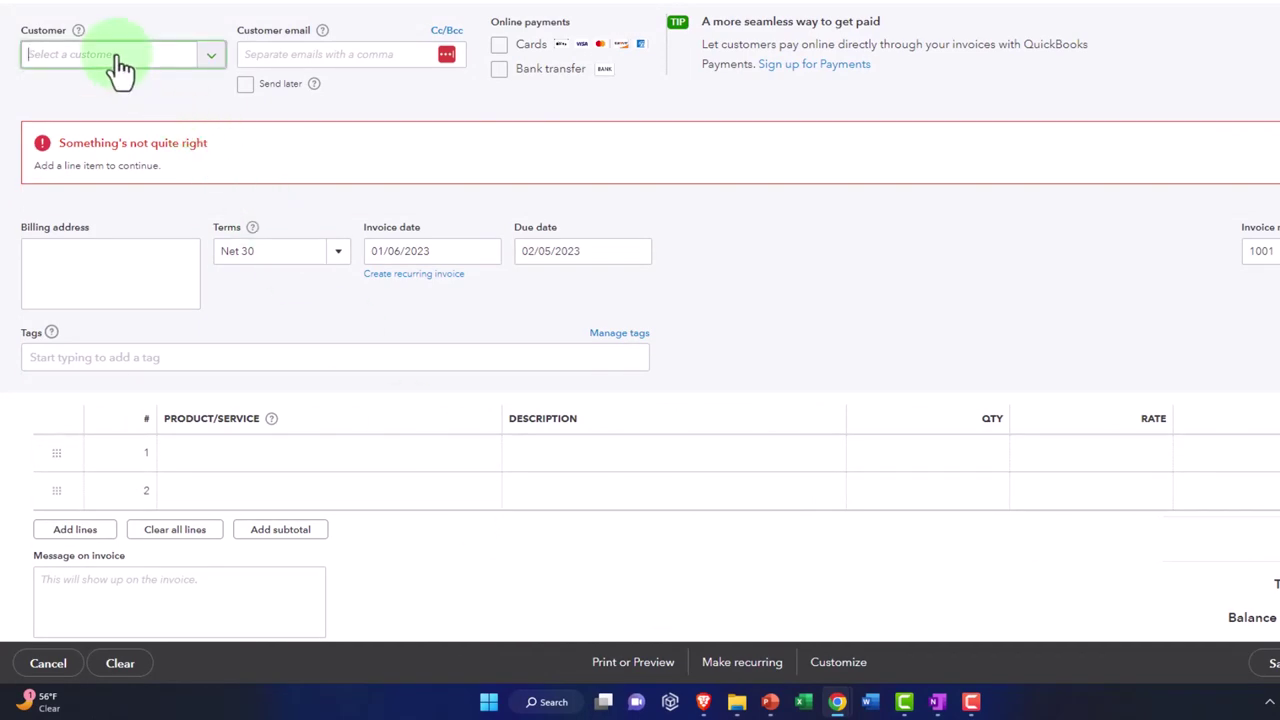
type("AAA")
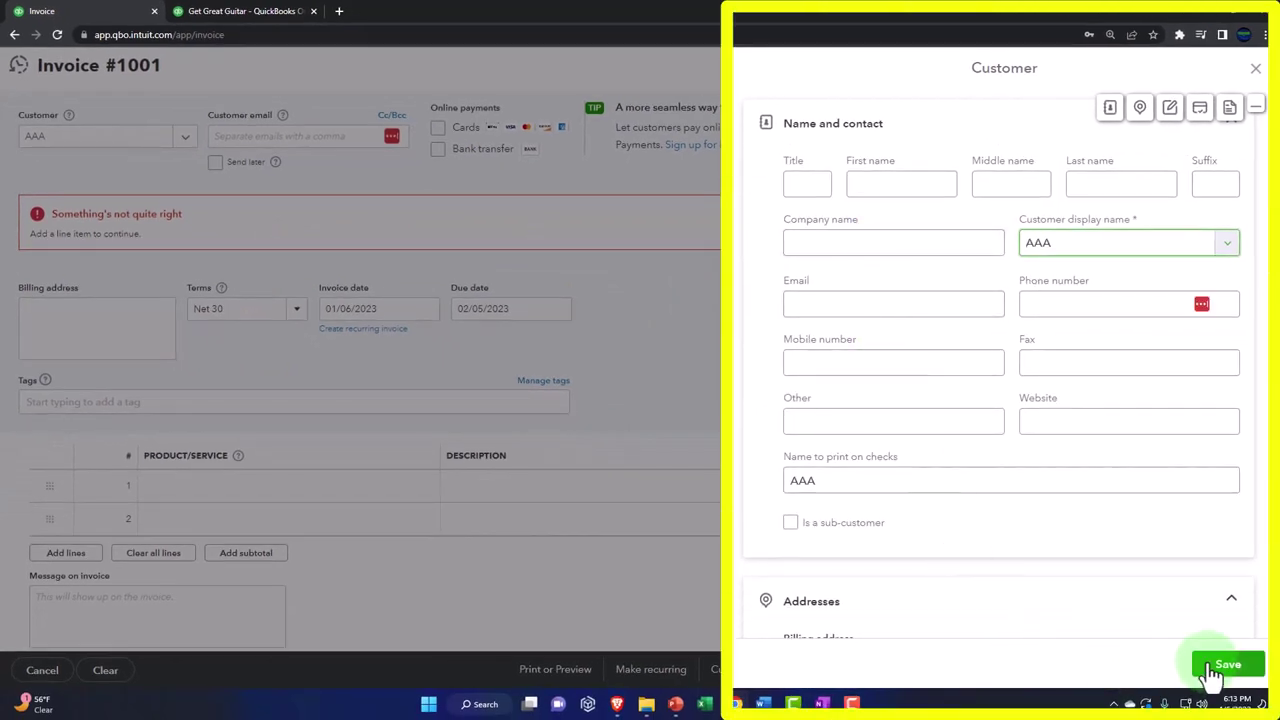
left_click(1212, 668)
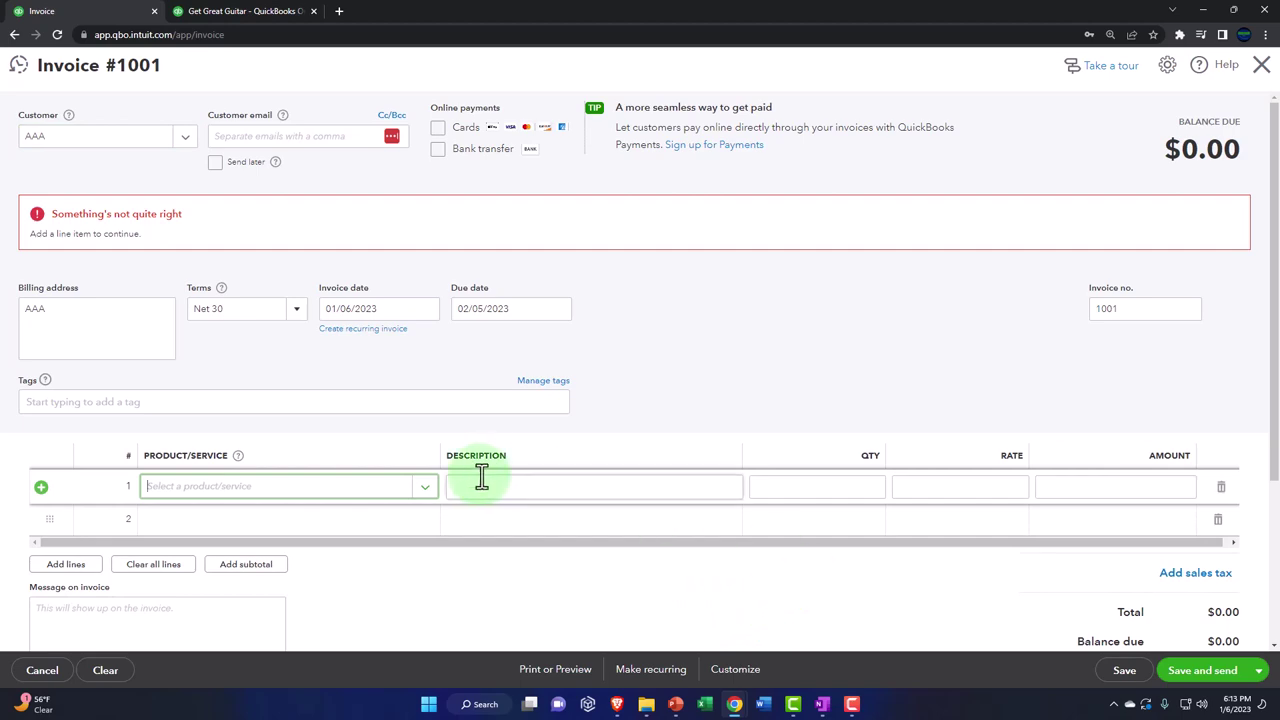
Add the Services item to the invoice's first line at a rate of 4
left_click(427, 497)
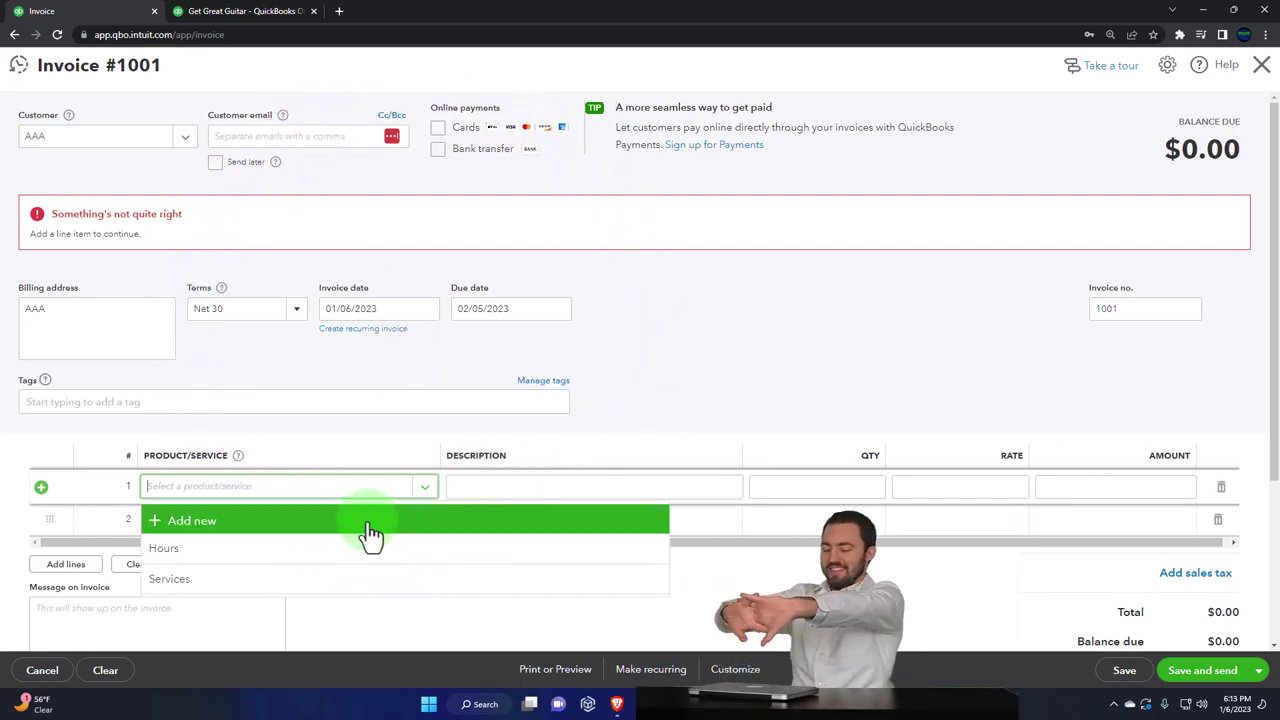
left_click(288, 580)
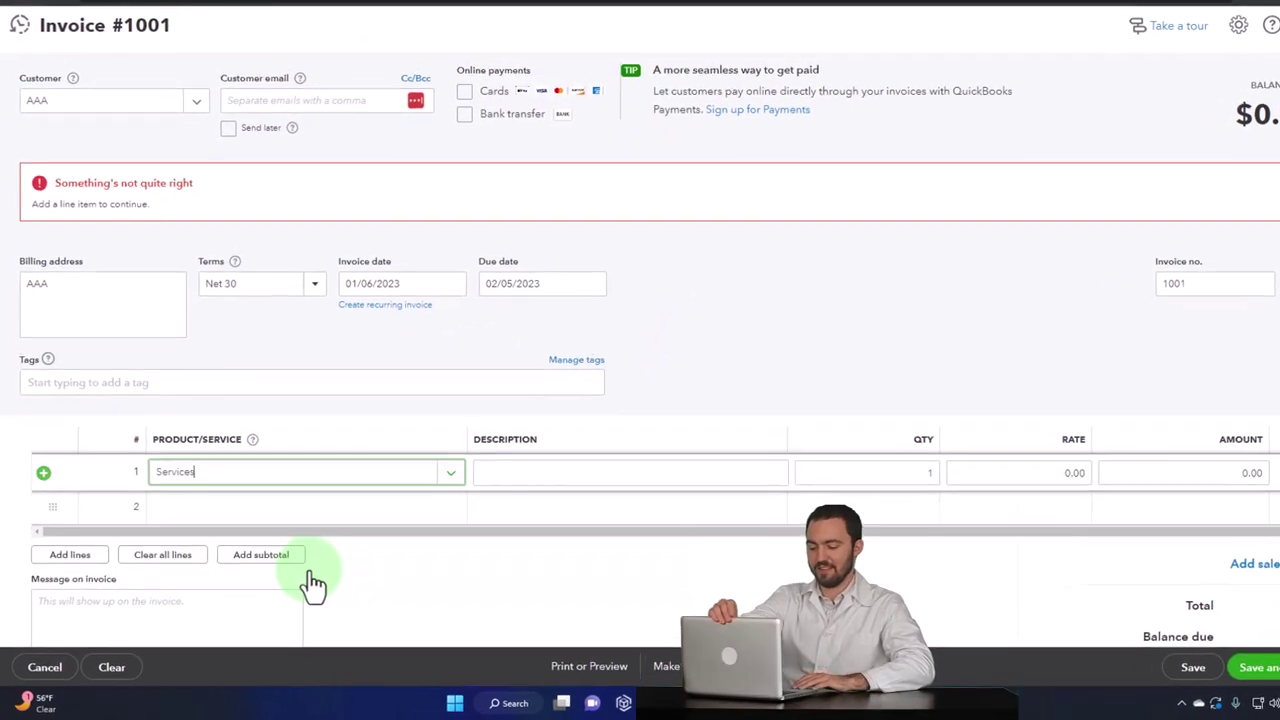
key("Tab")
key("Tab")
key("Tab")
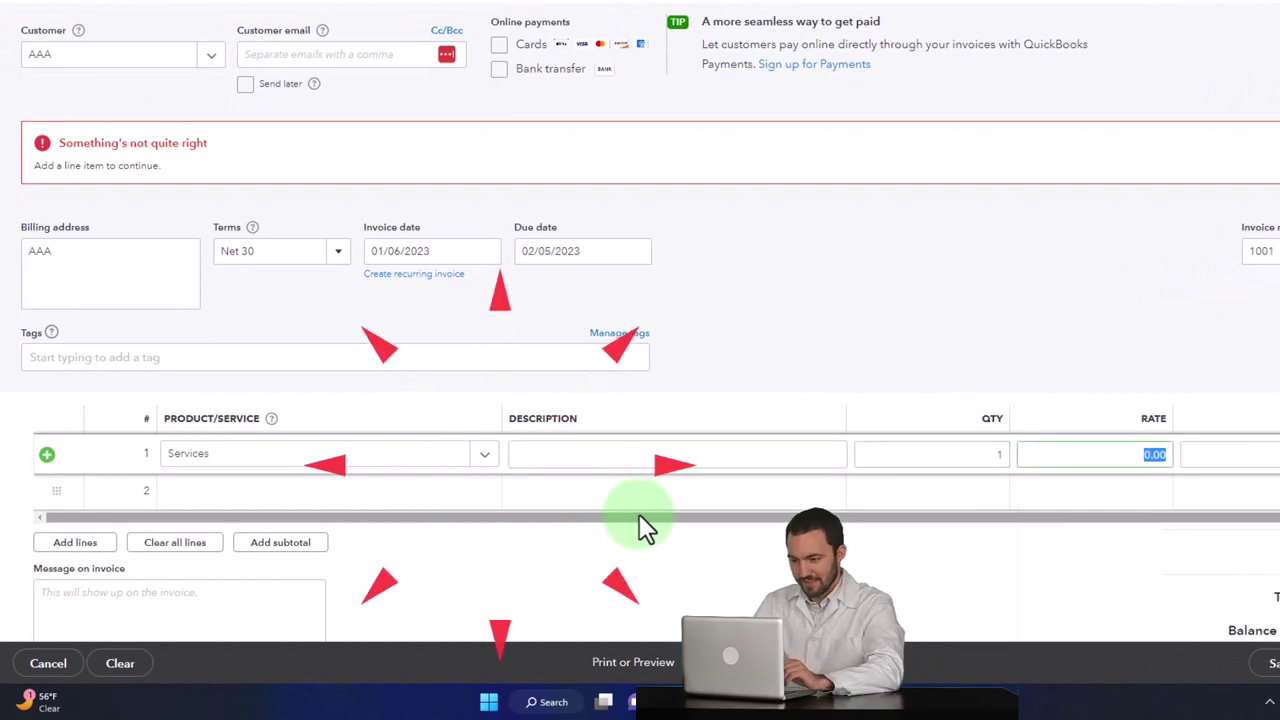
type("4")
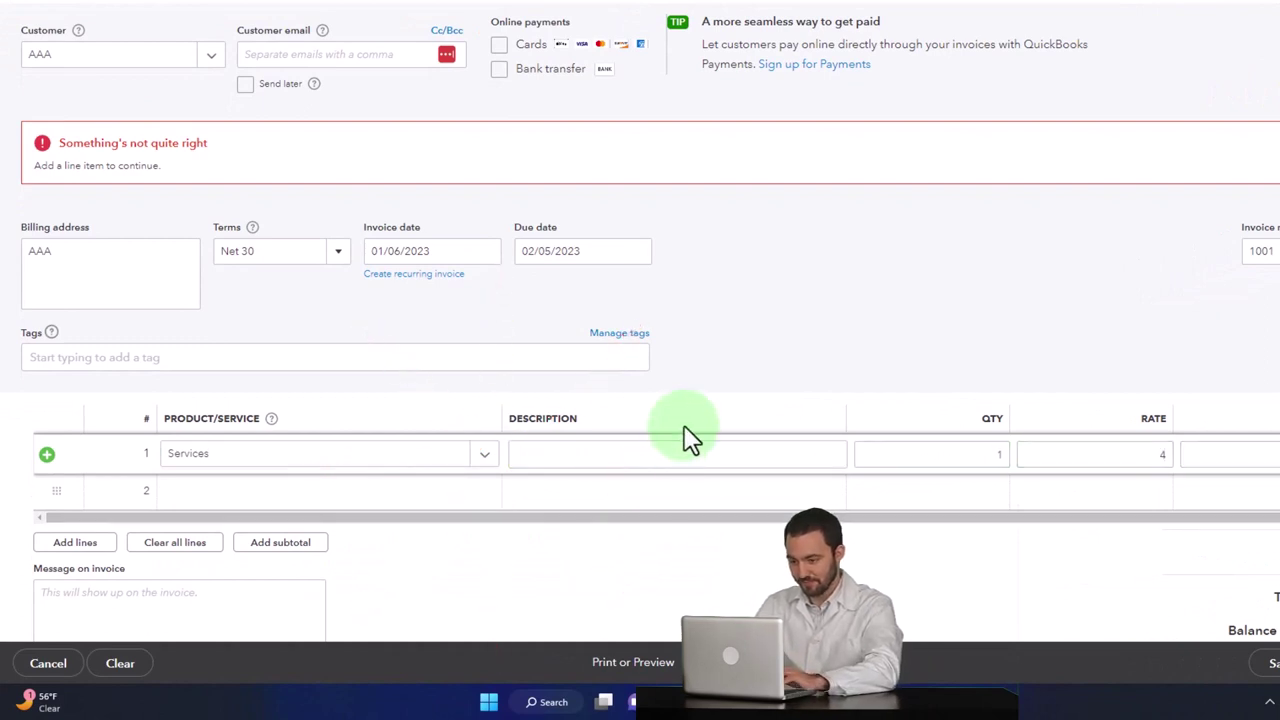
scroll(684, 428, "down", 1)
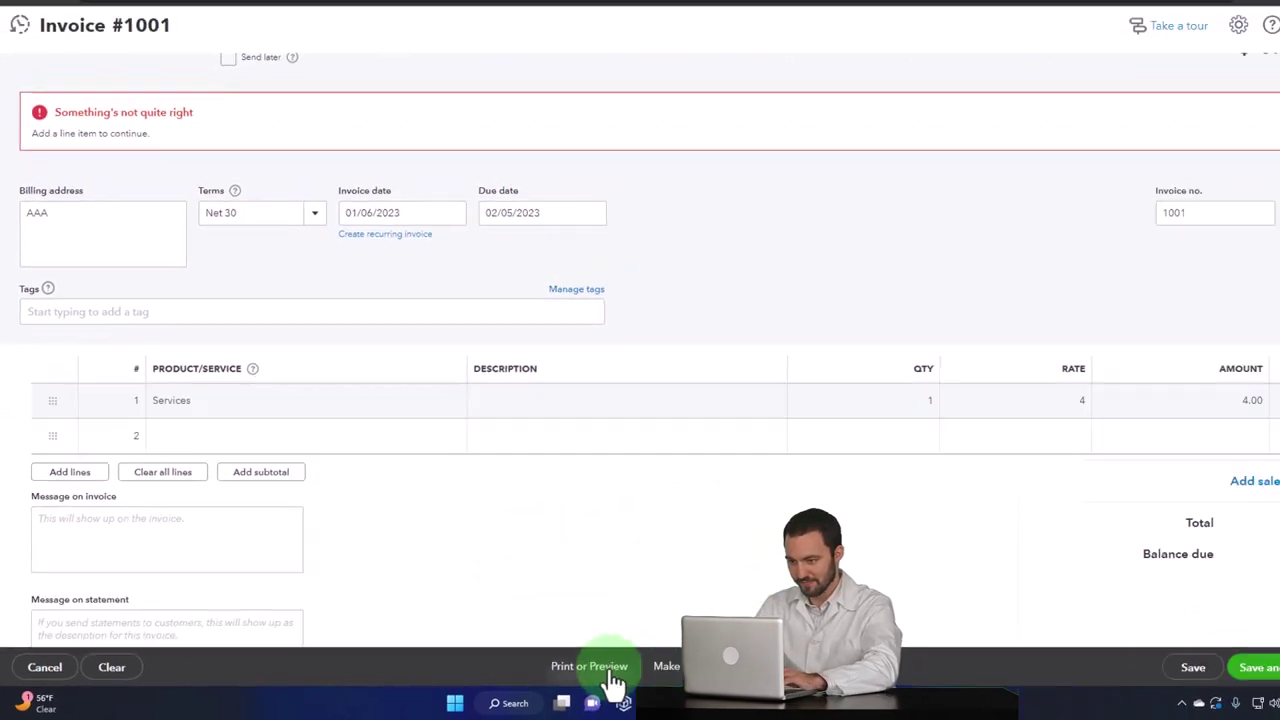
Open the invoice's print preview, examine the company details and layout, and close the preview
left_click(655, 668)
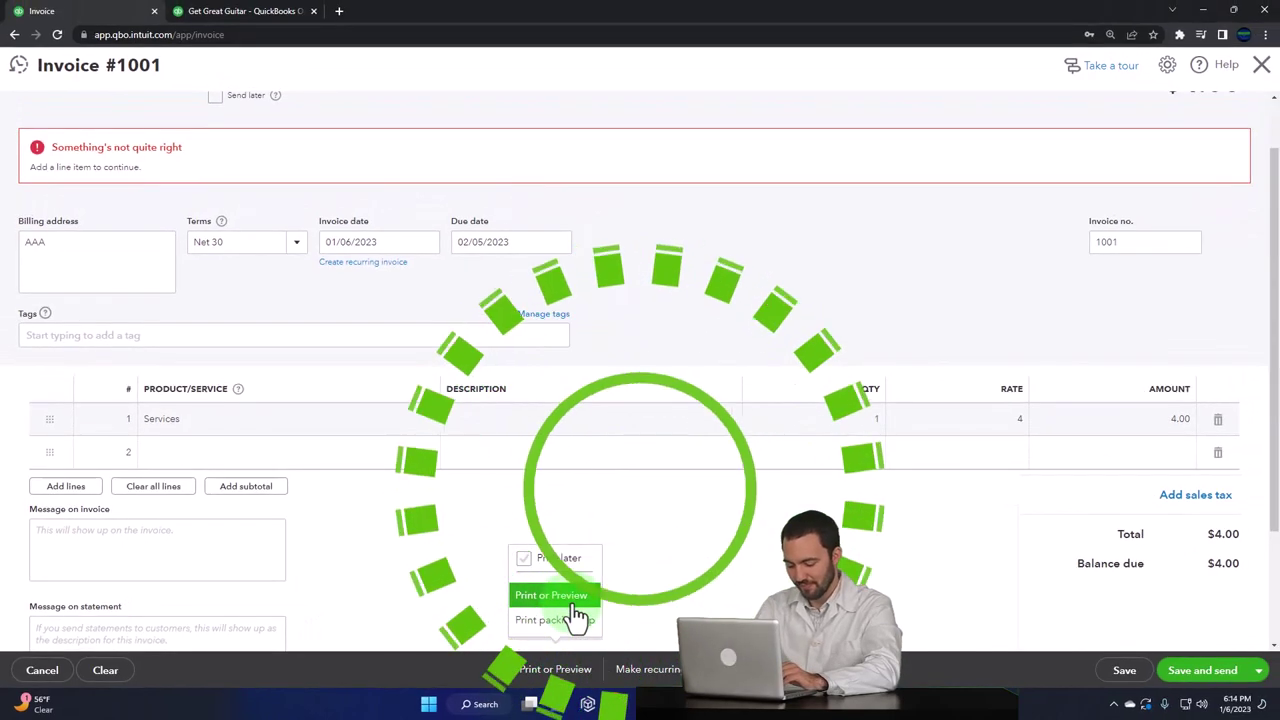
left_click(583, 606)
left_click(583, 604)
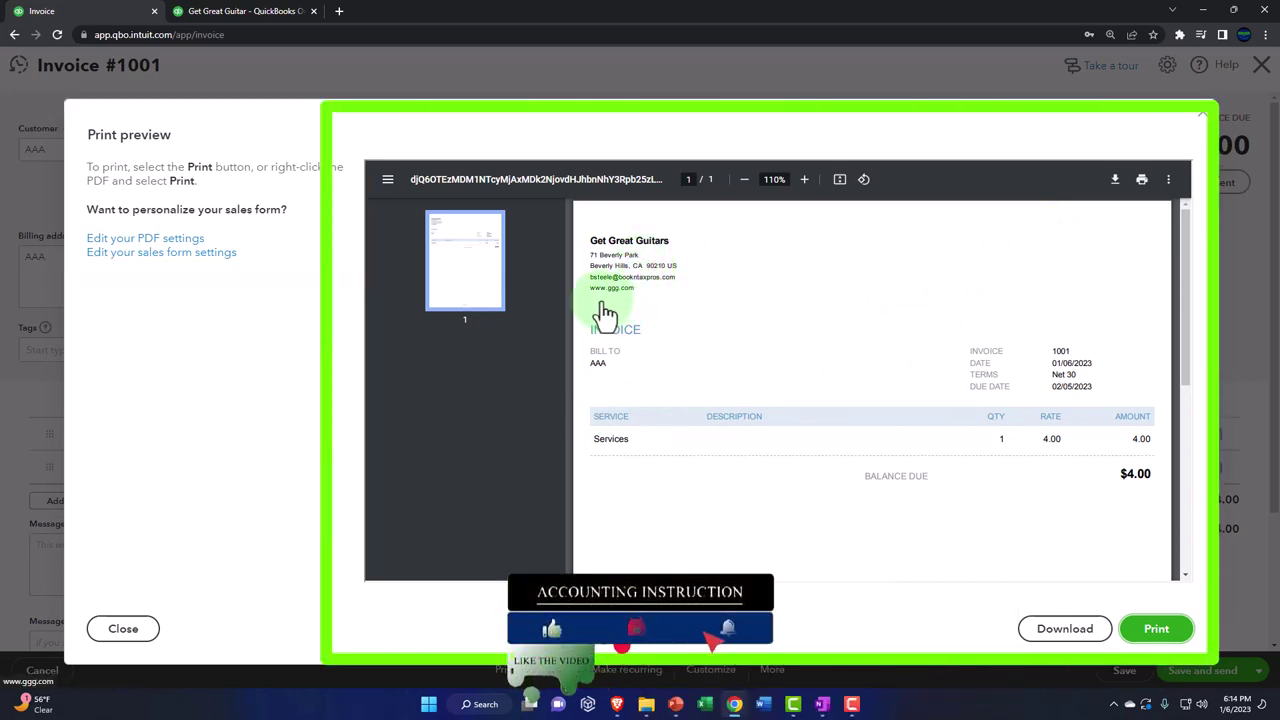
scroll(733, 337, "down", 3)
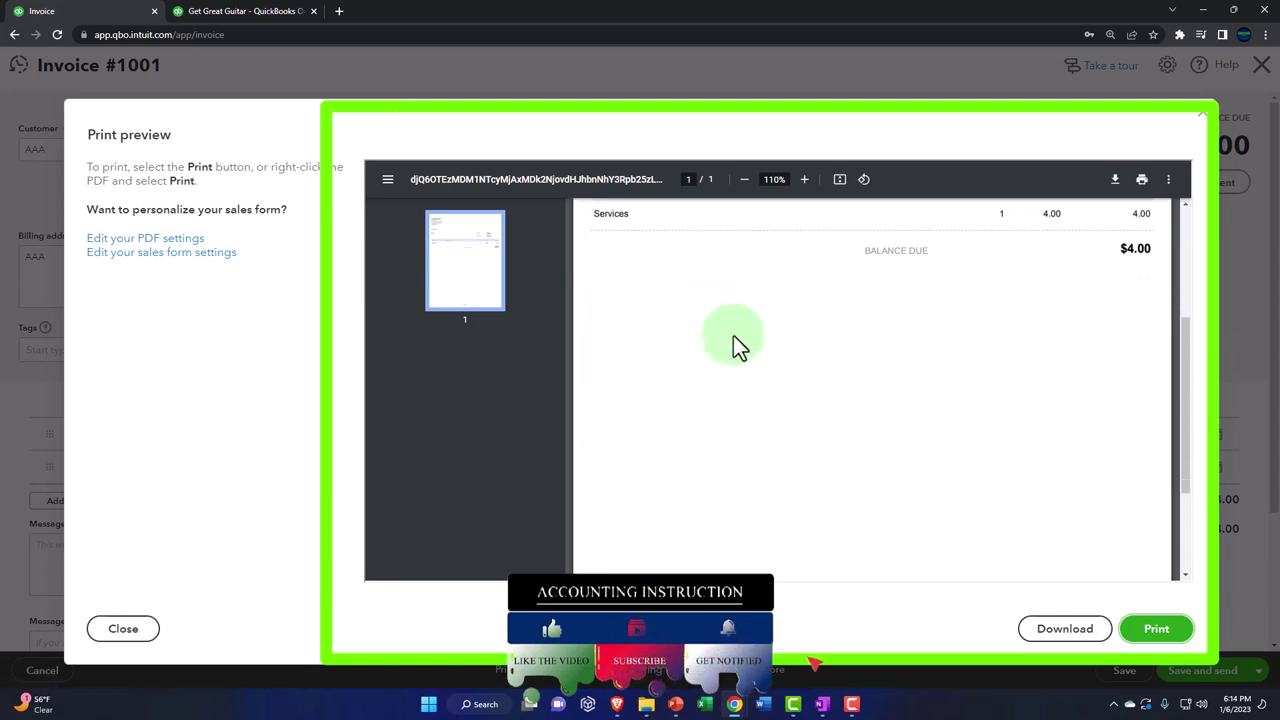
scroll(737, 345, "up", 5)
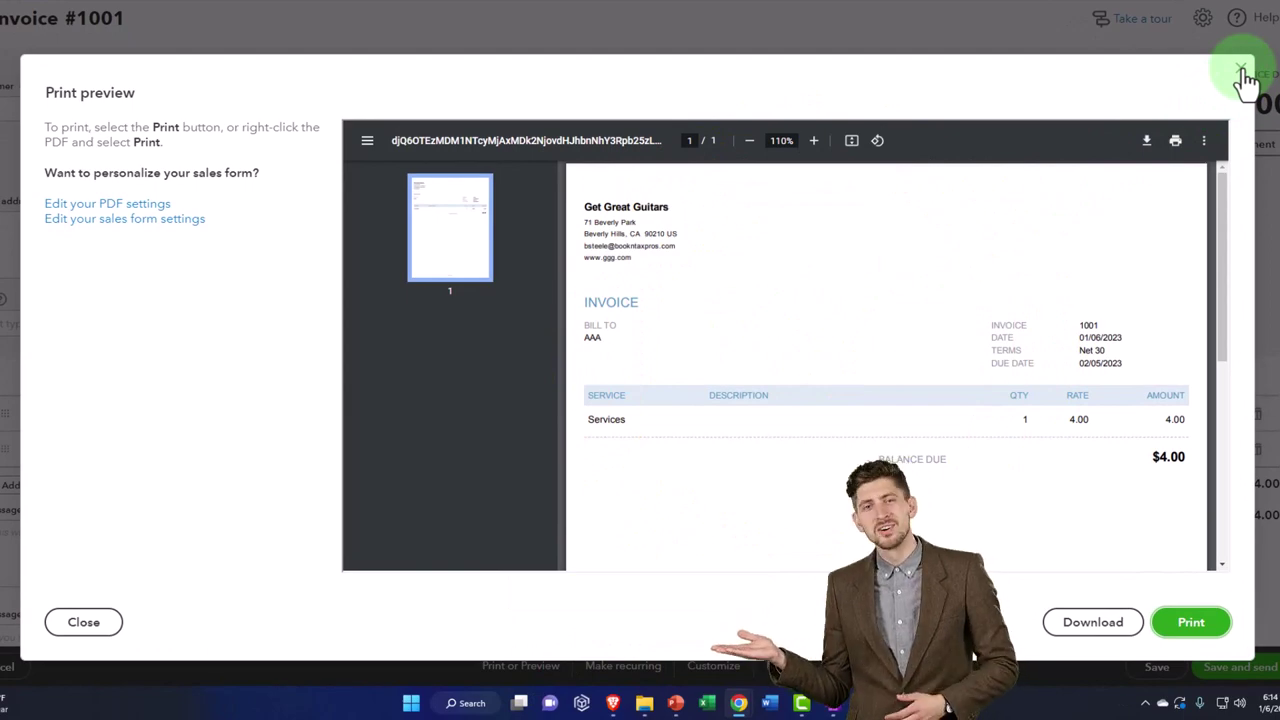
left_click(1241, 72)
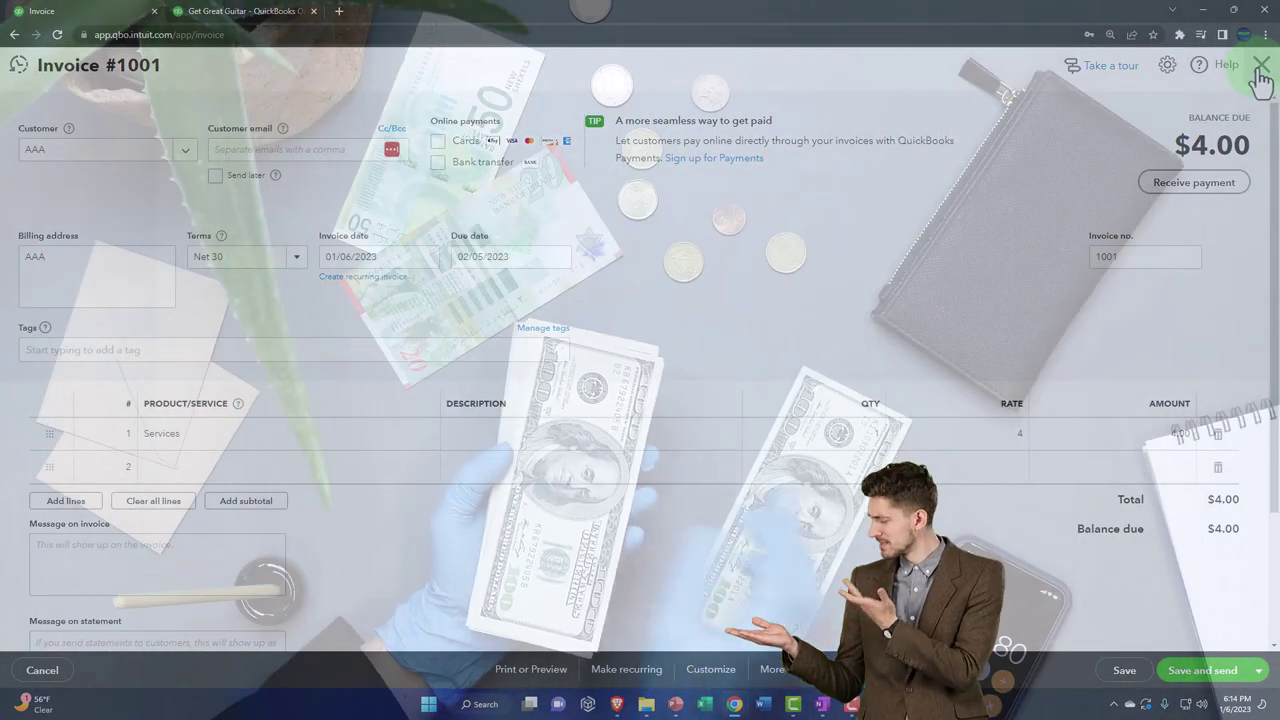
Close the invoice and switch the company file to Business view
left_click(1261, 65)
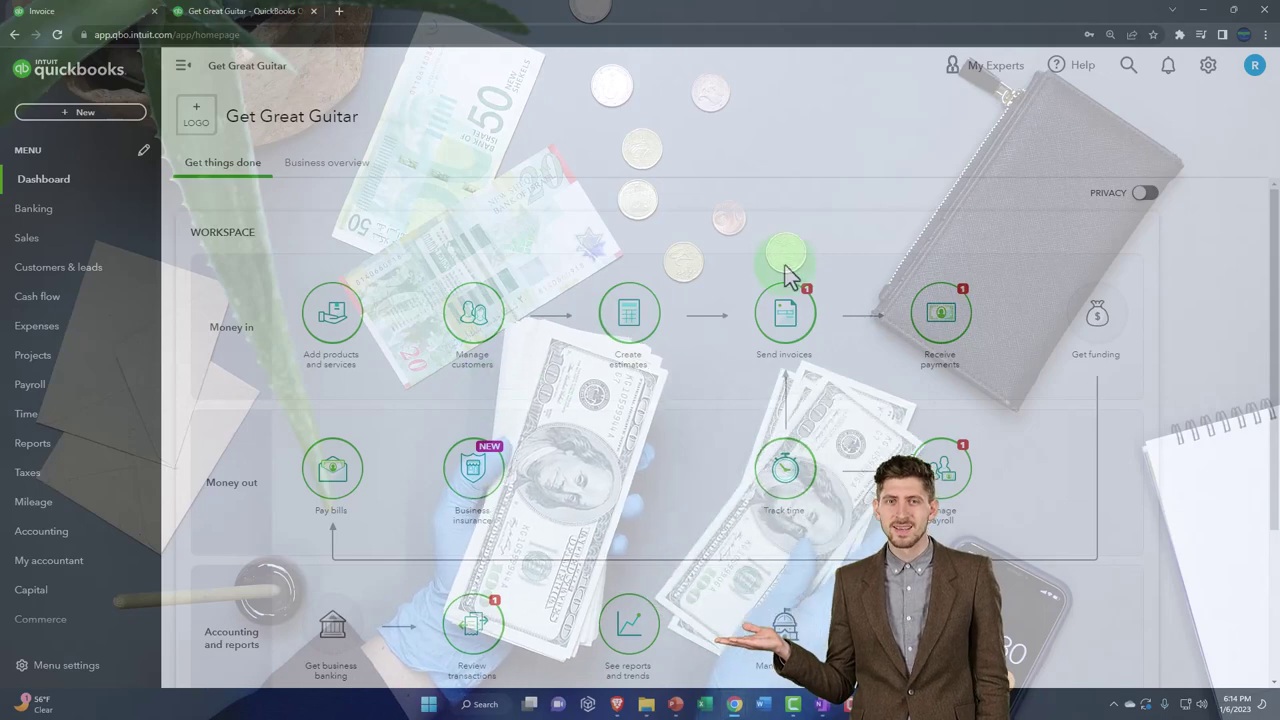
left_click(1208, 65)
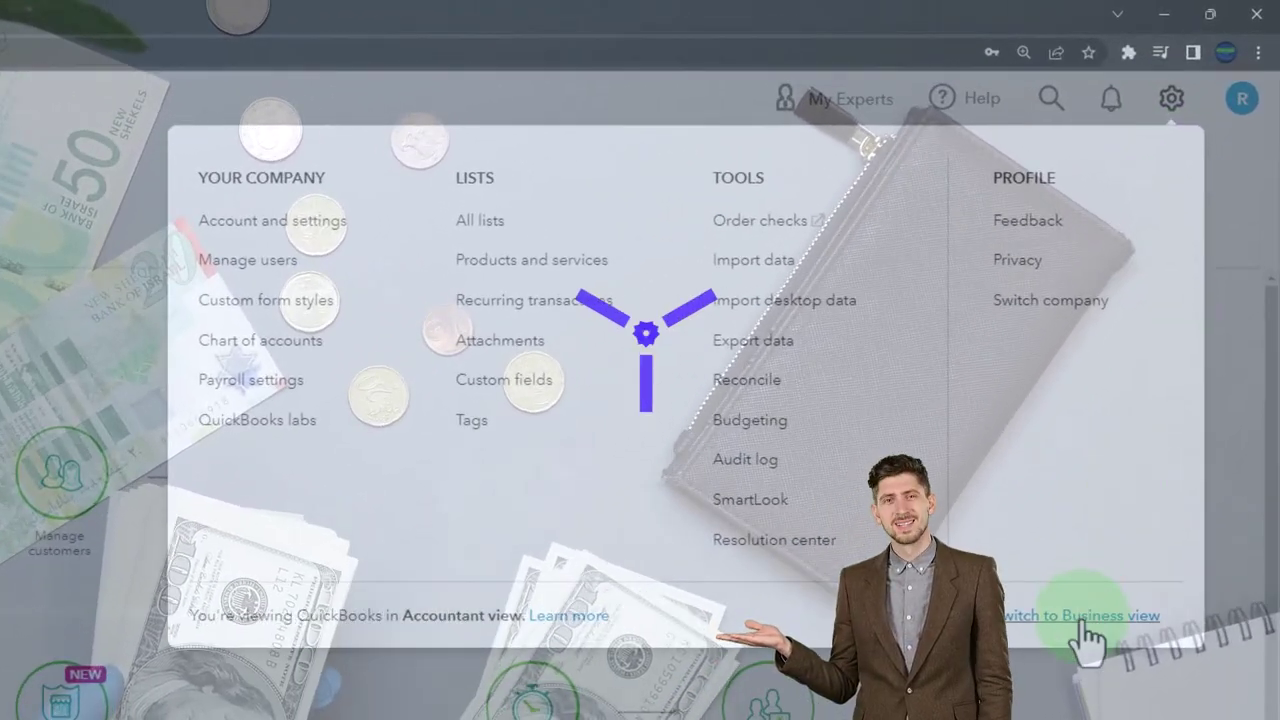
left_click(1091, 569)
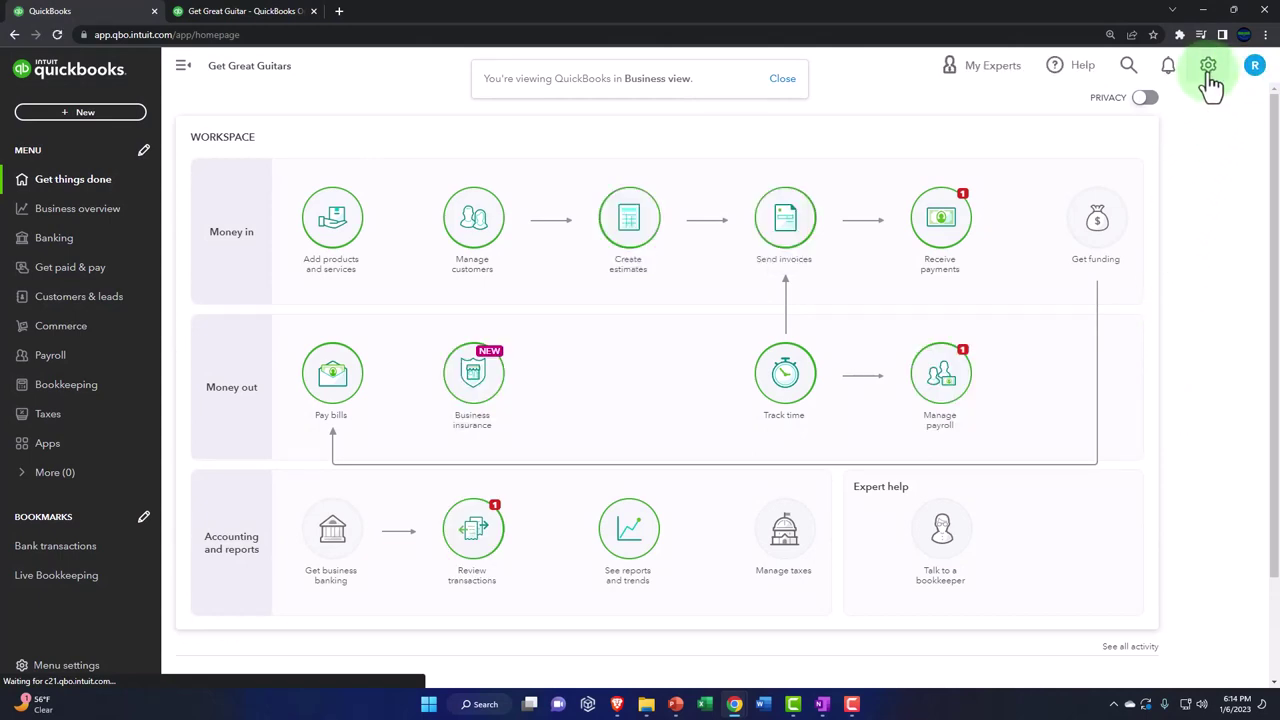
Look through the Business view navigation, opening Reports, the Get paid & pay overview, Customers and Vendors
left_click(50, 222)
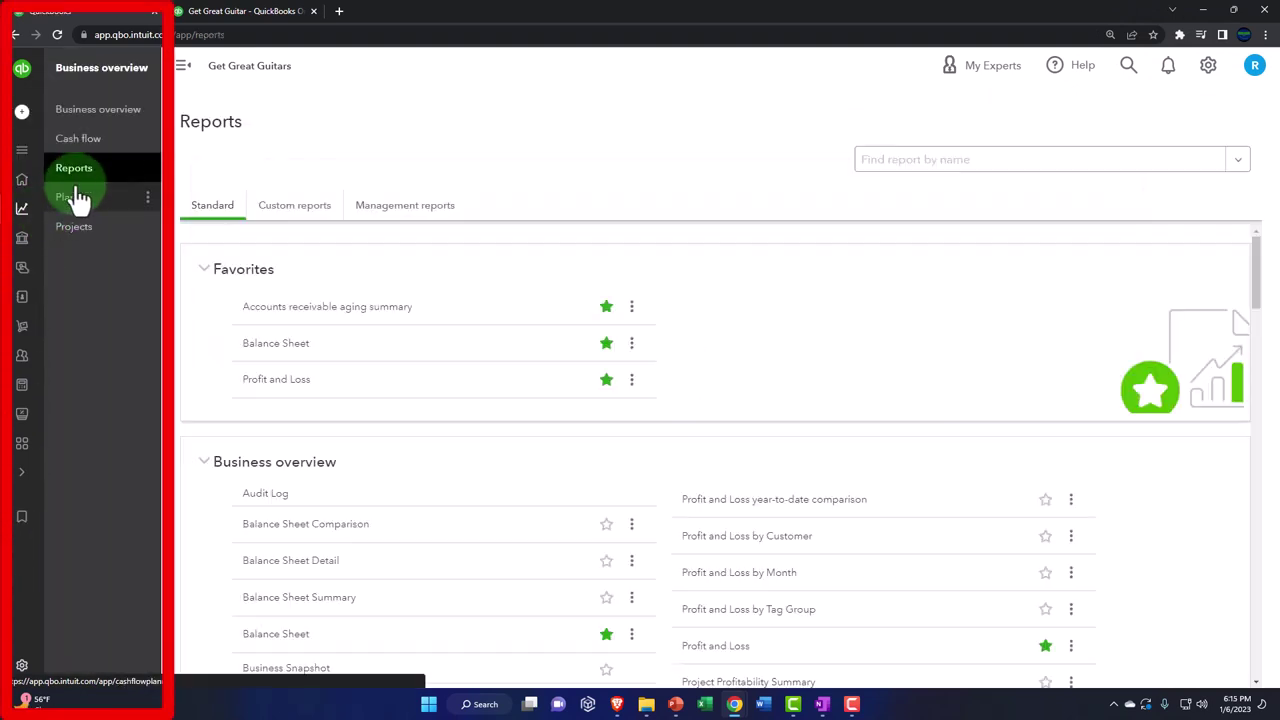
mouse_move(23, 229)
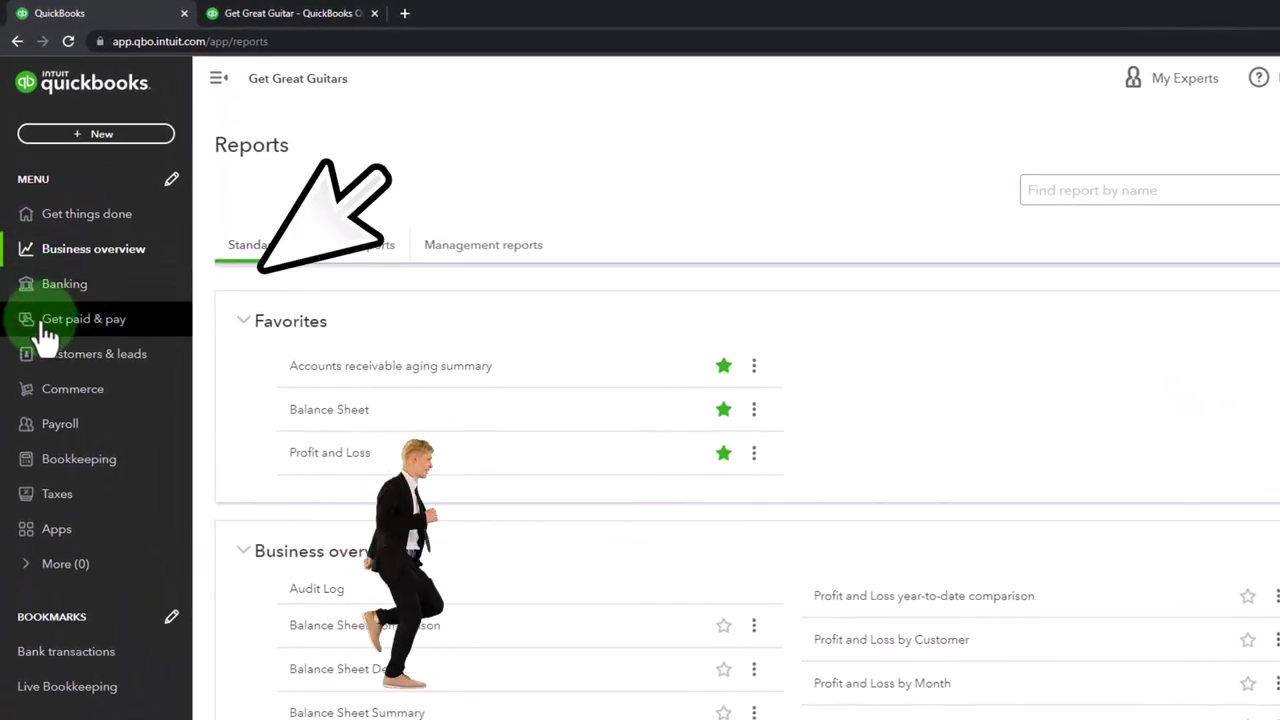
left_click(45, 335)
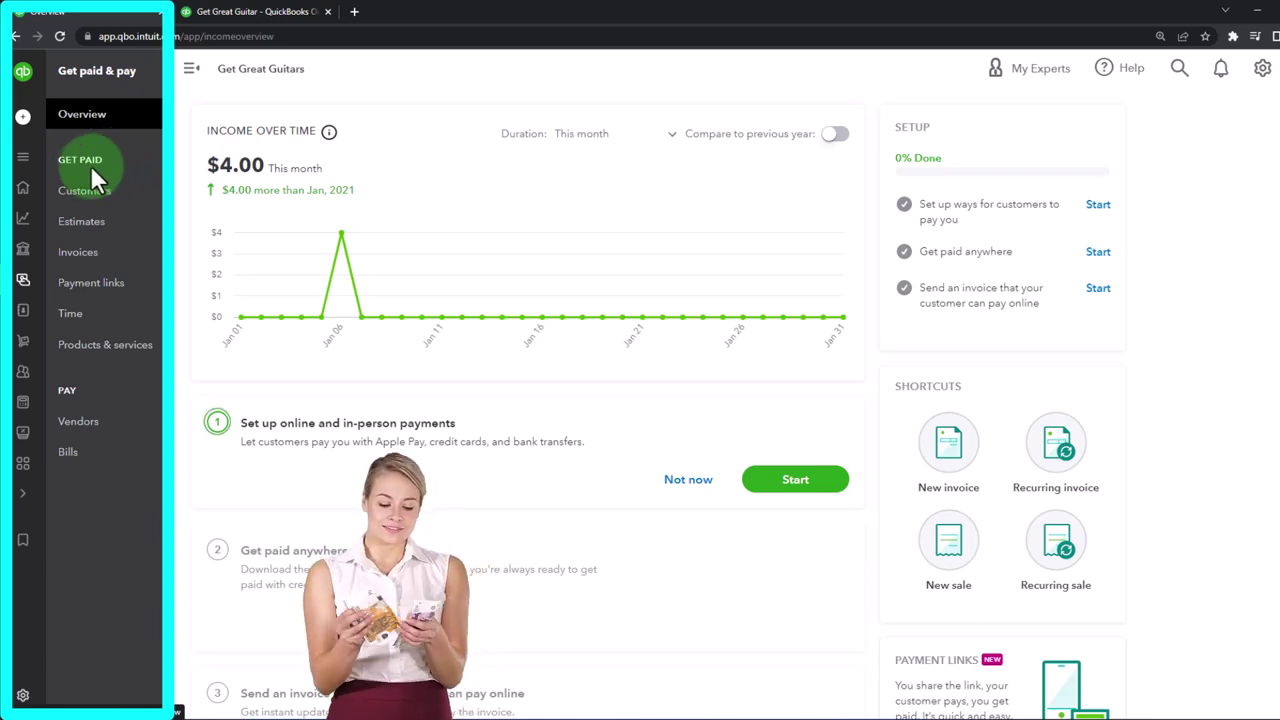
left_click(80, 194)
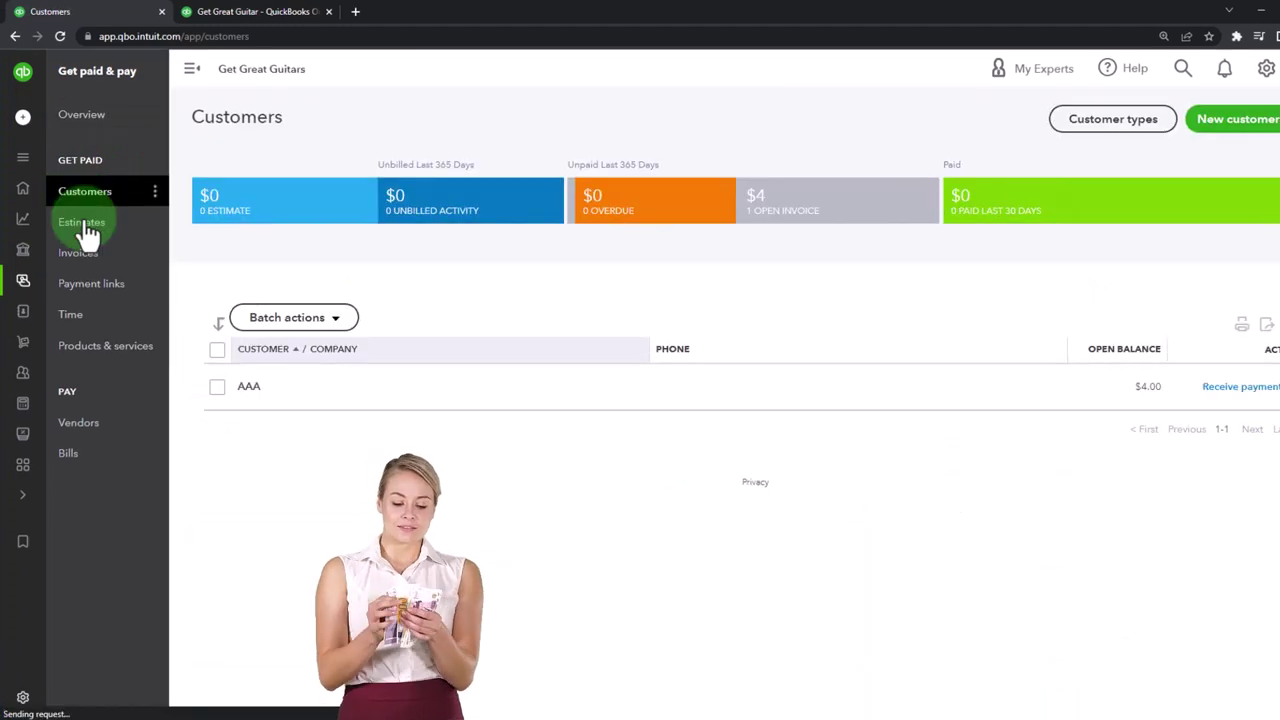
left_click(94, 426)
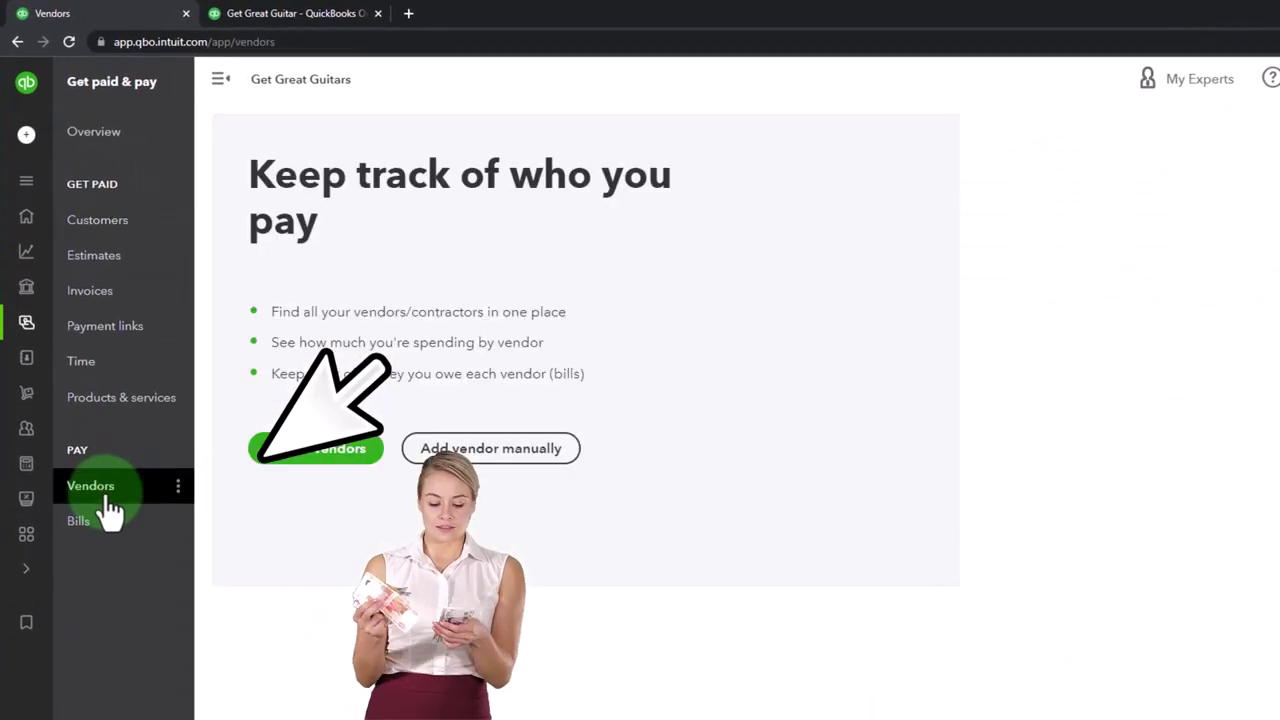